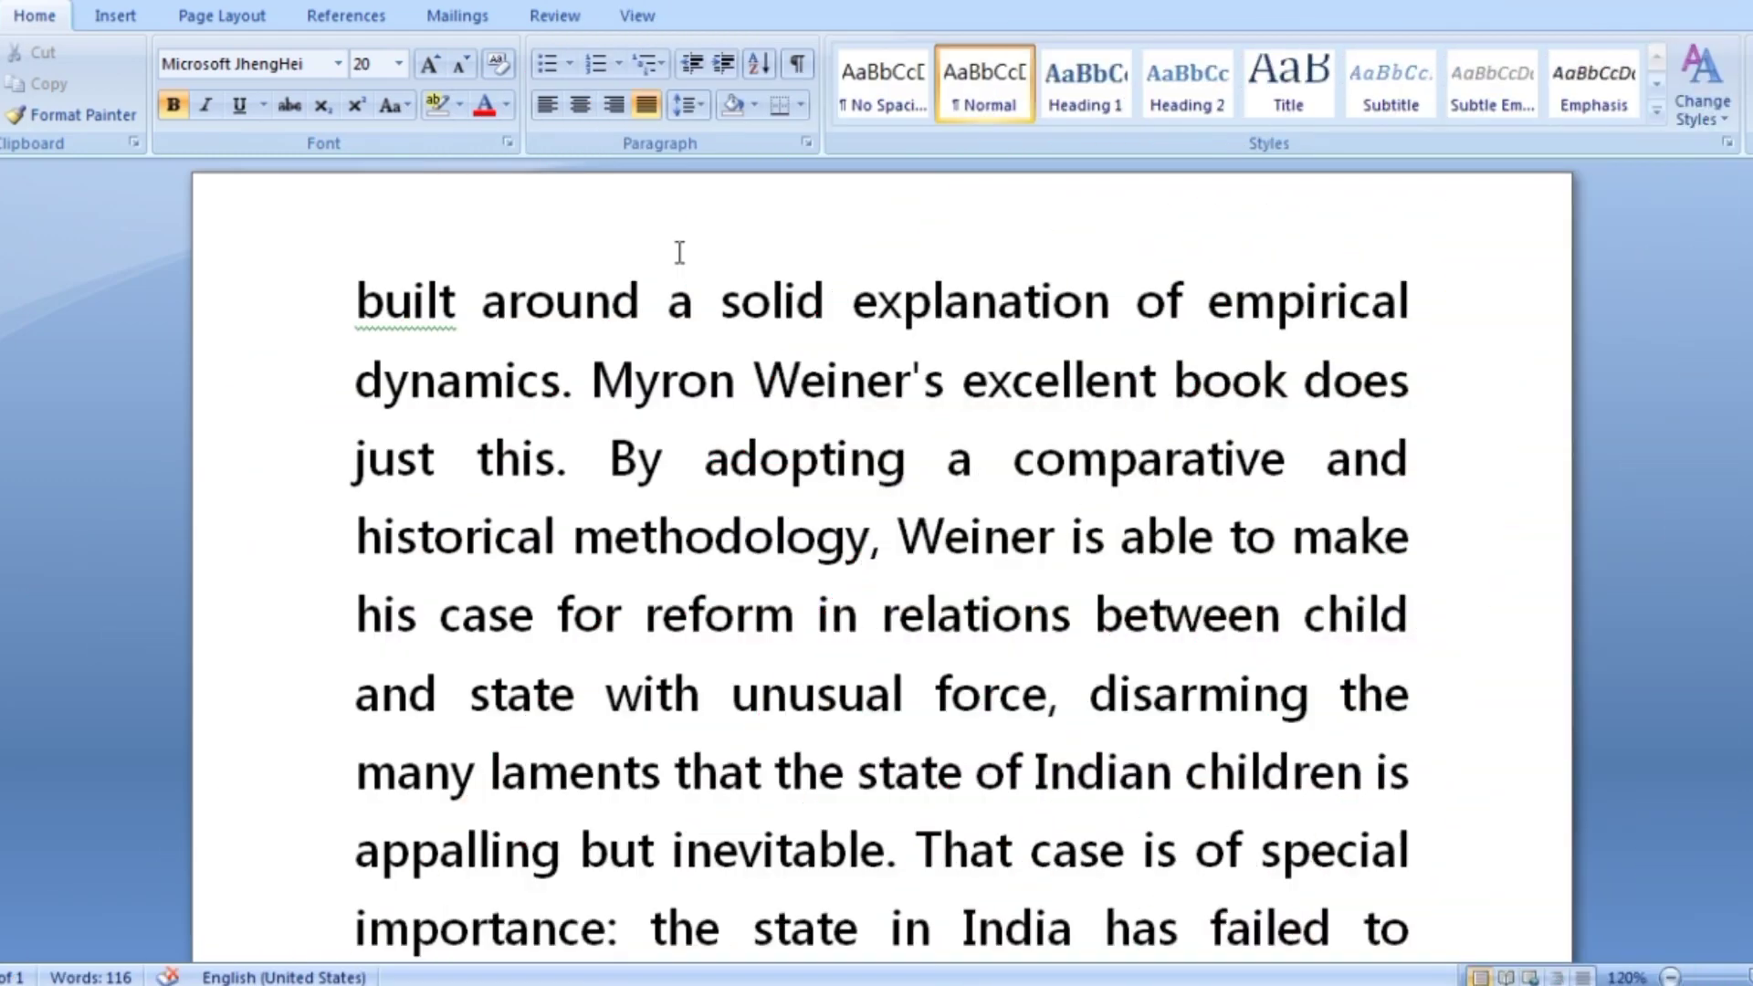
Open the Page Layout Watermark gallery and browse its CONFIDENTIAL, DO NOT COPY, ASAP and URGENT designs.
click(233, 25)
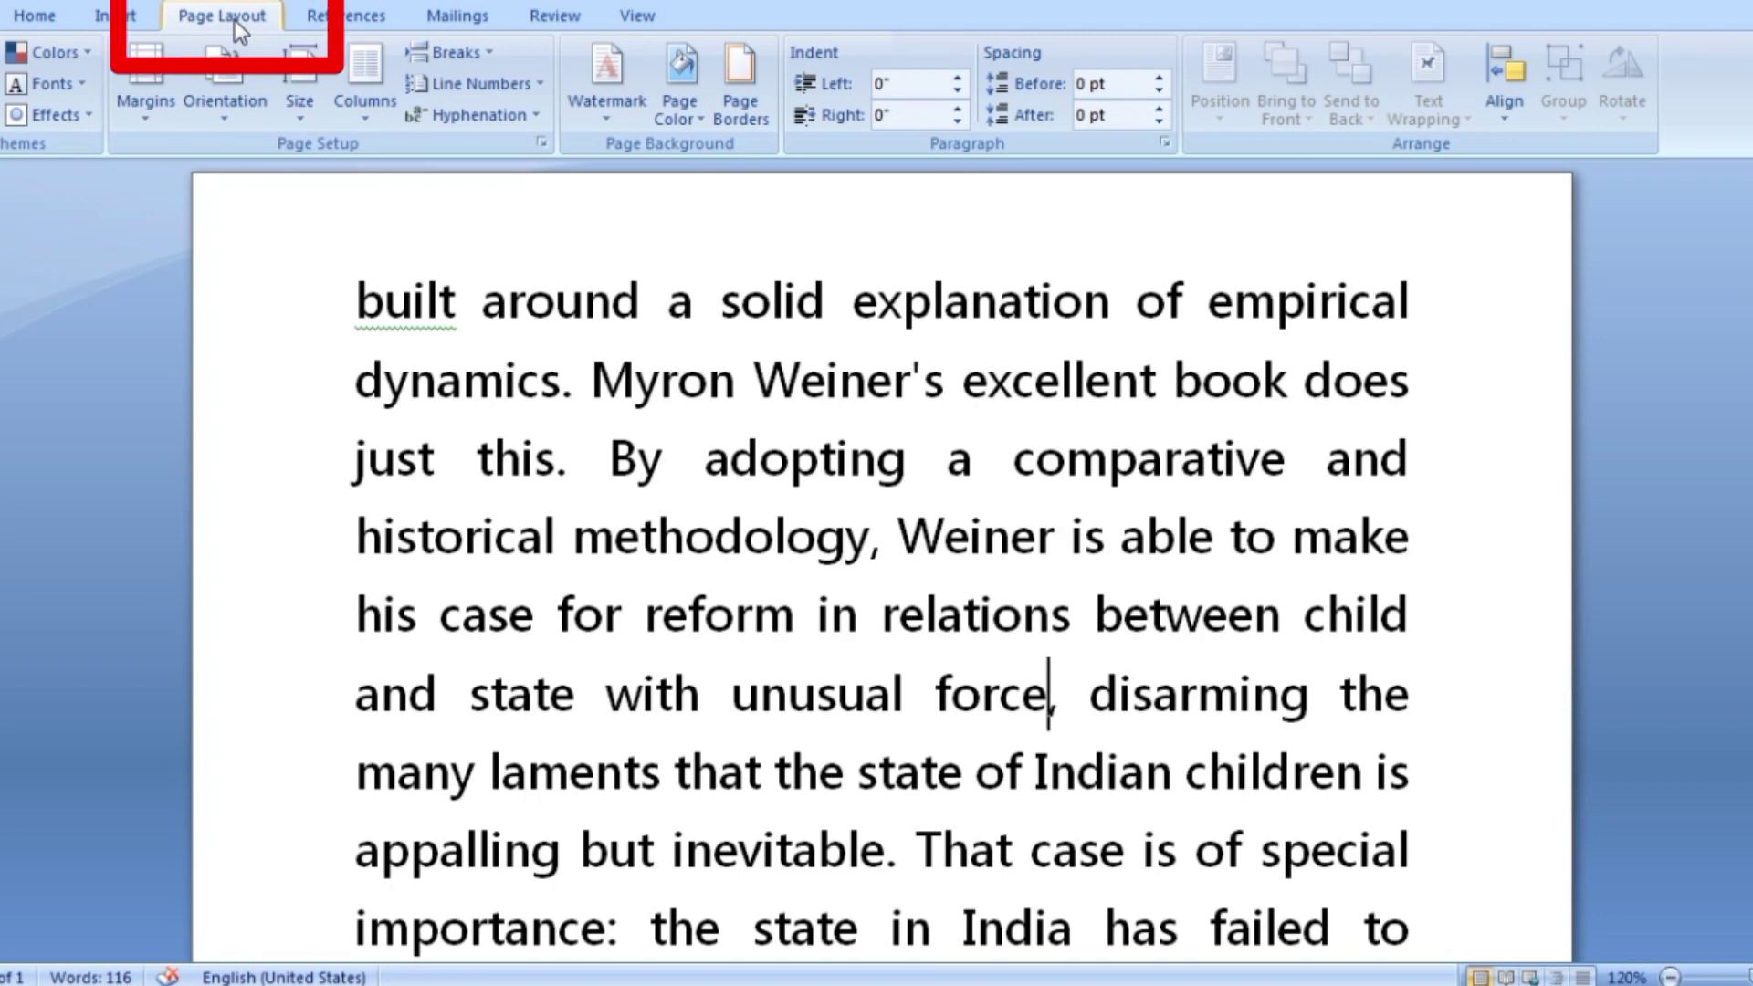
click(606, 120)
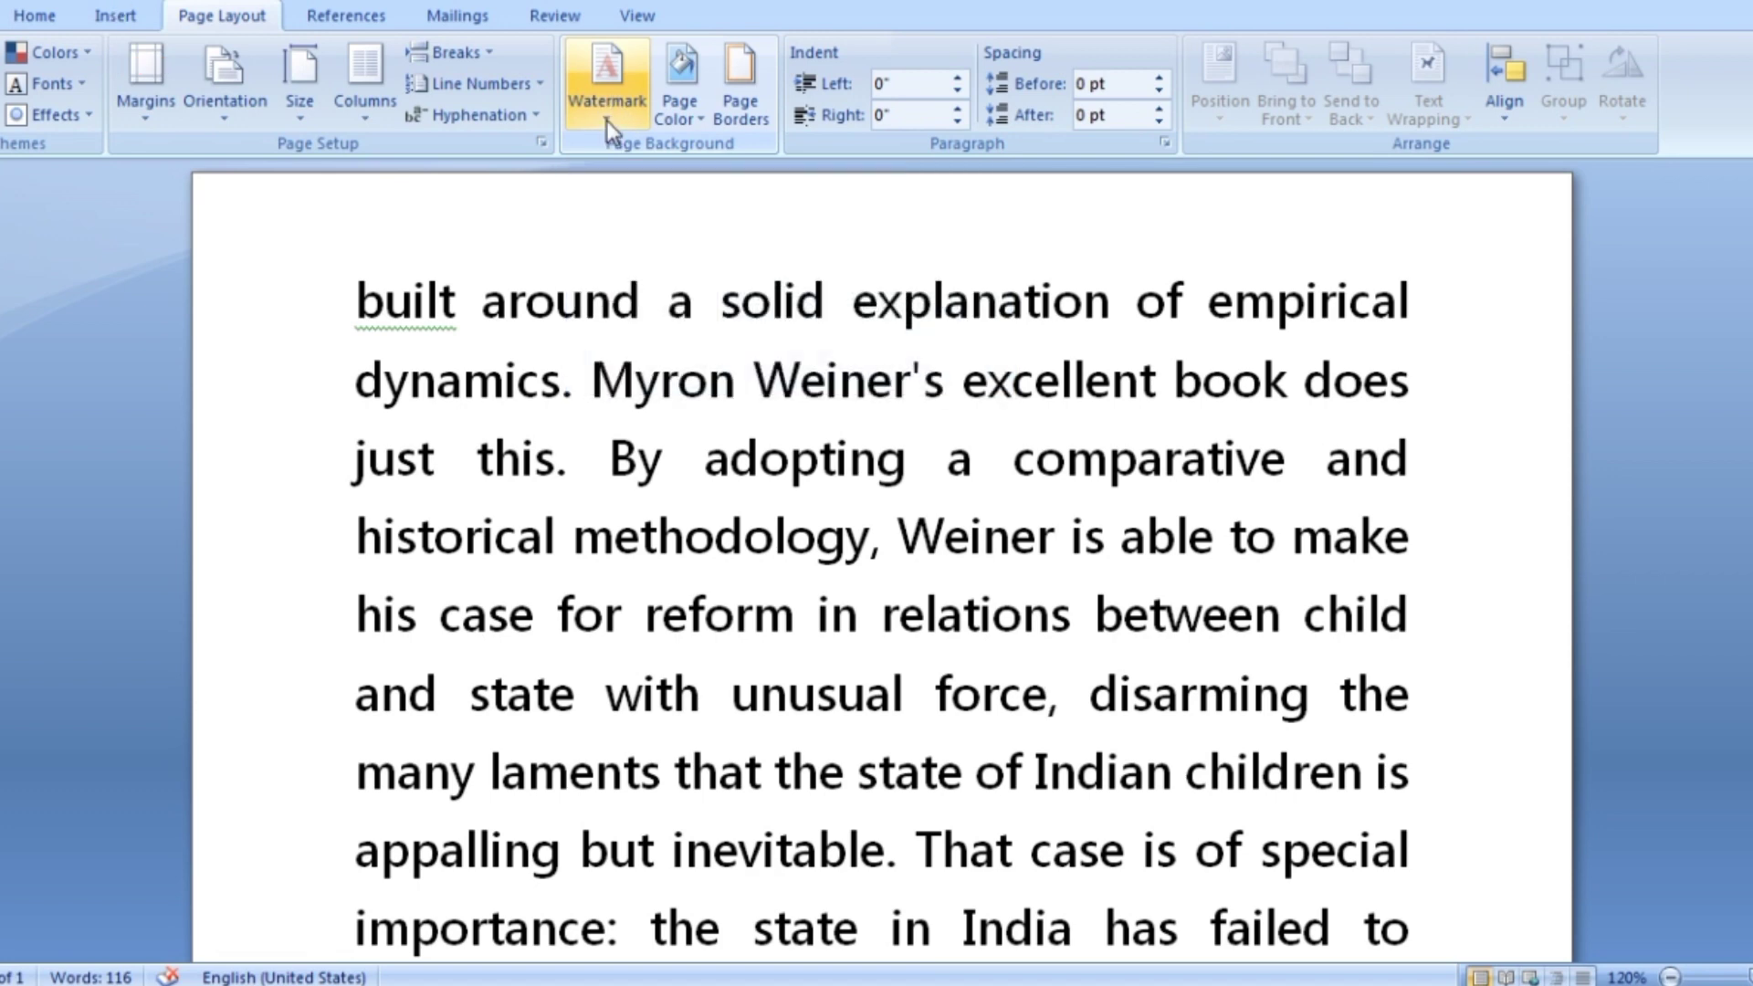
click(606, 121)
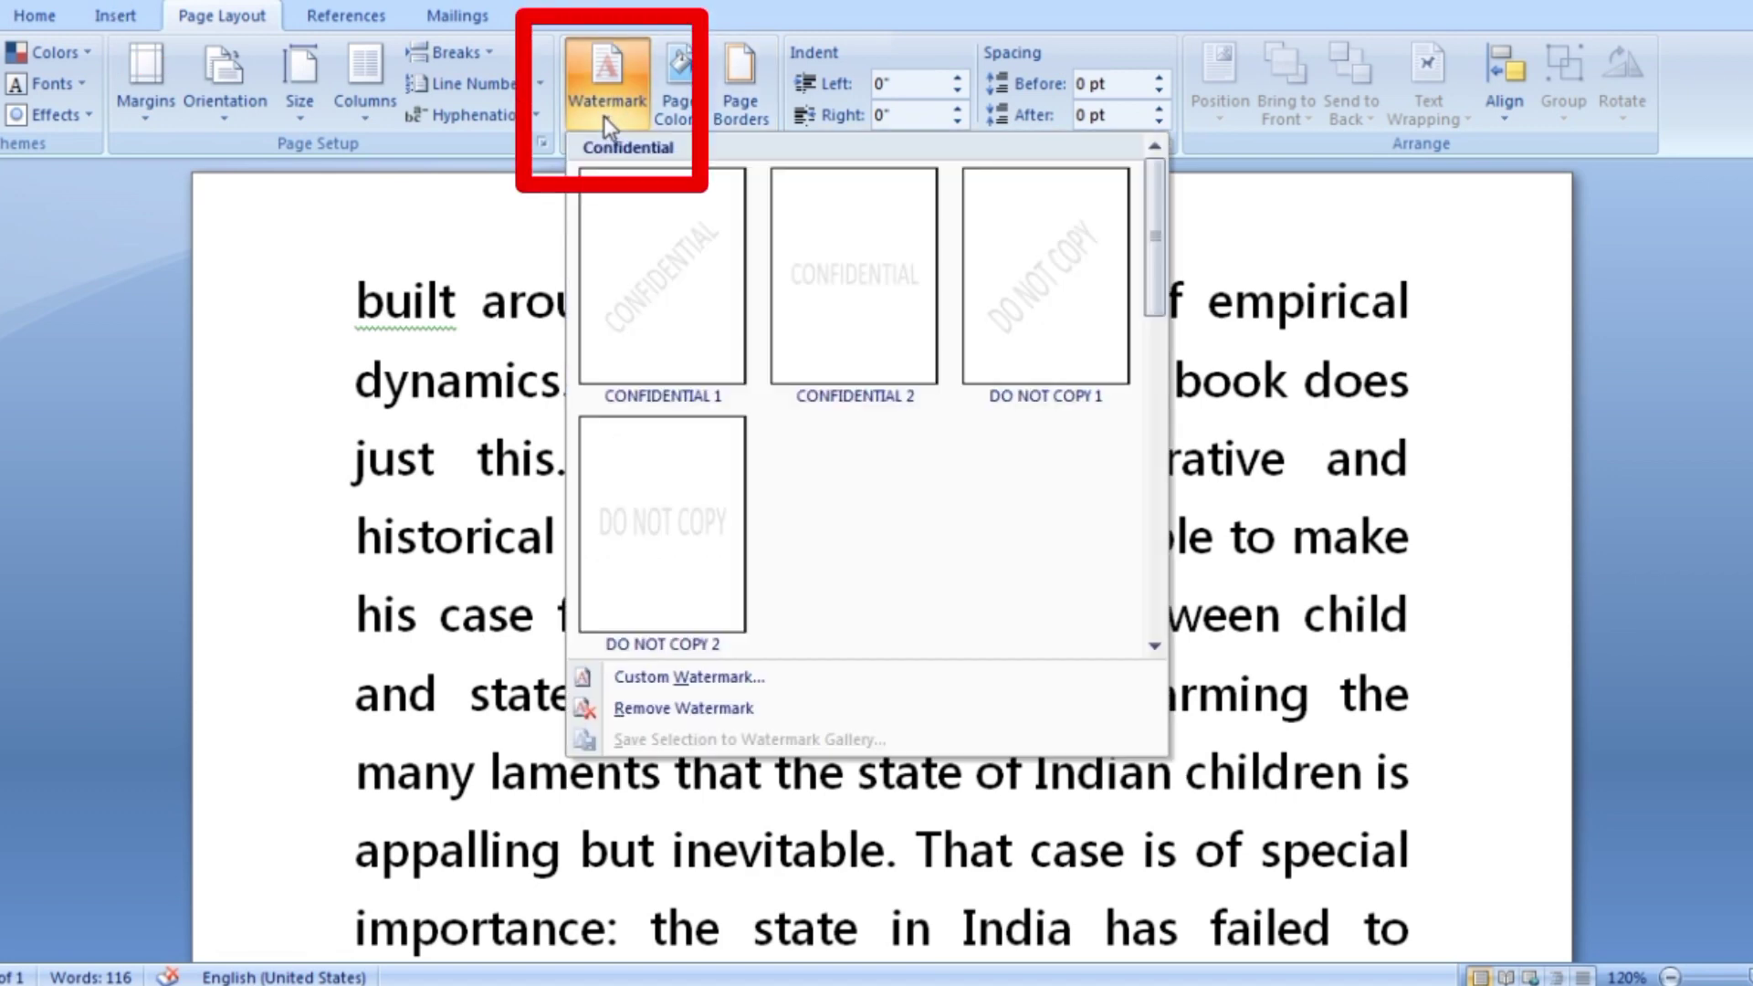
scroll(950, 401, down, 4)
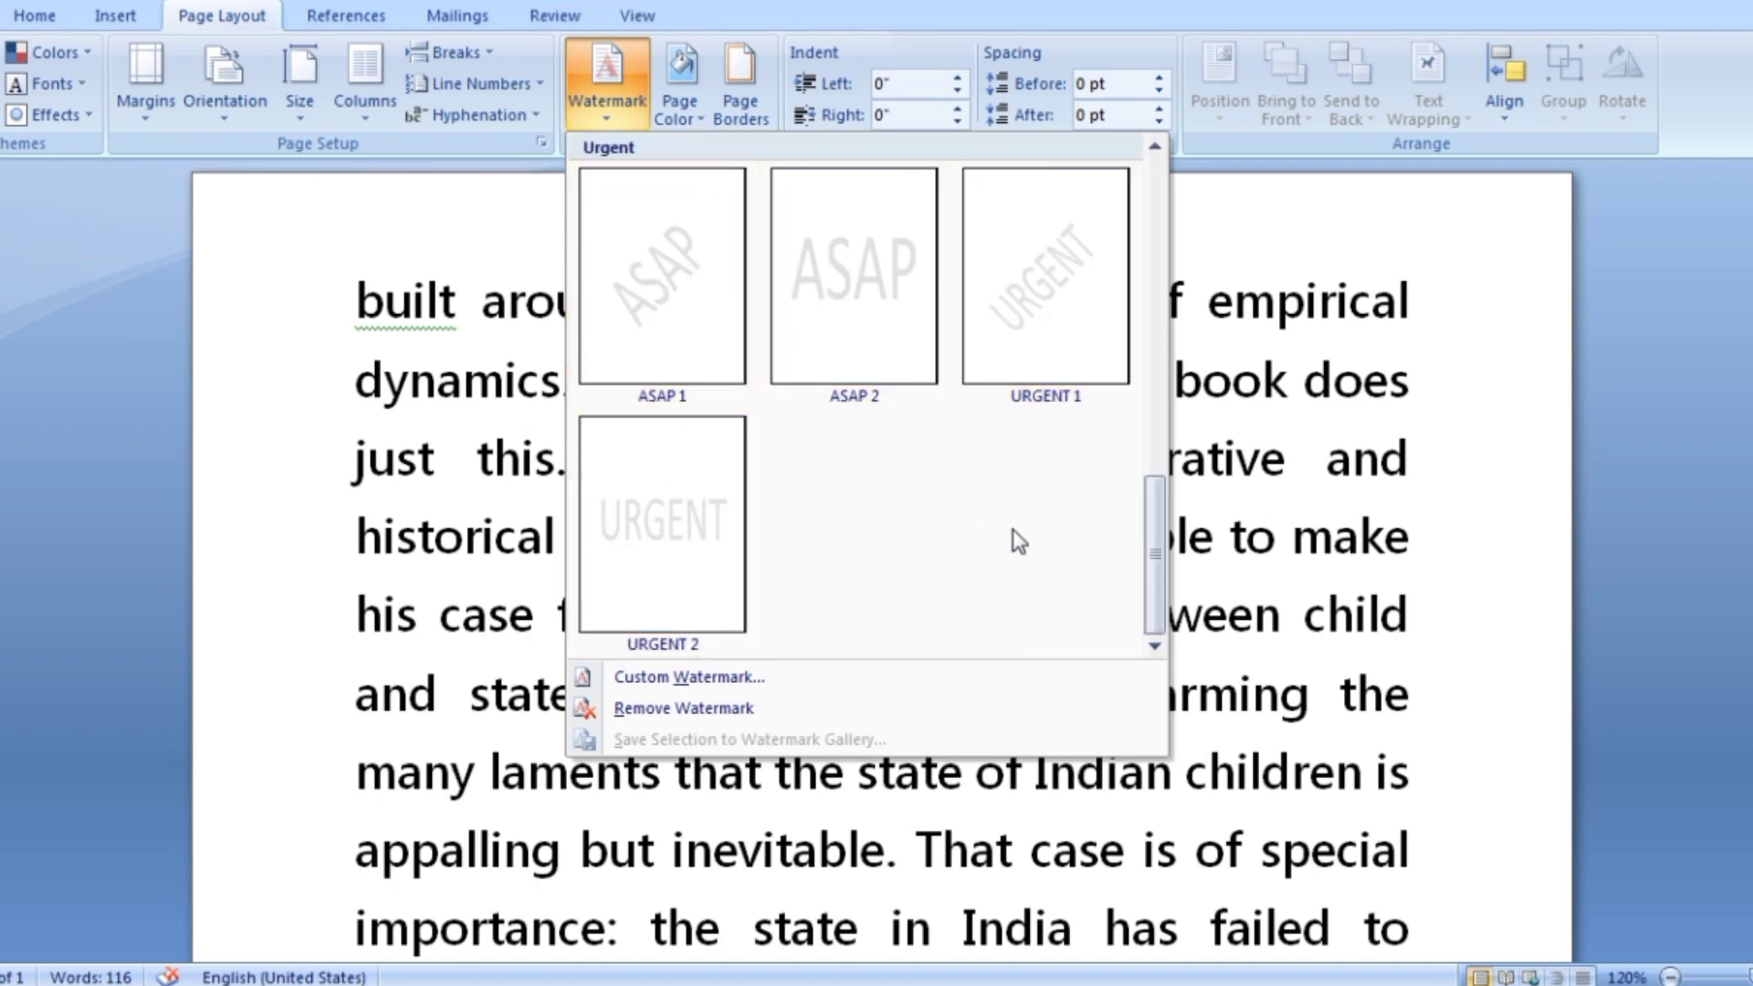
scroll(1048, 529, up, 5)
scroll(1046, 528, down, 5)
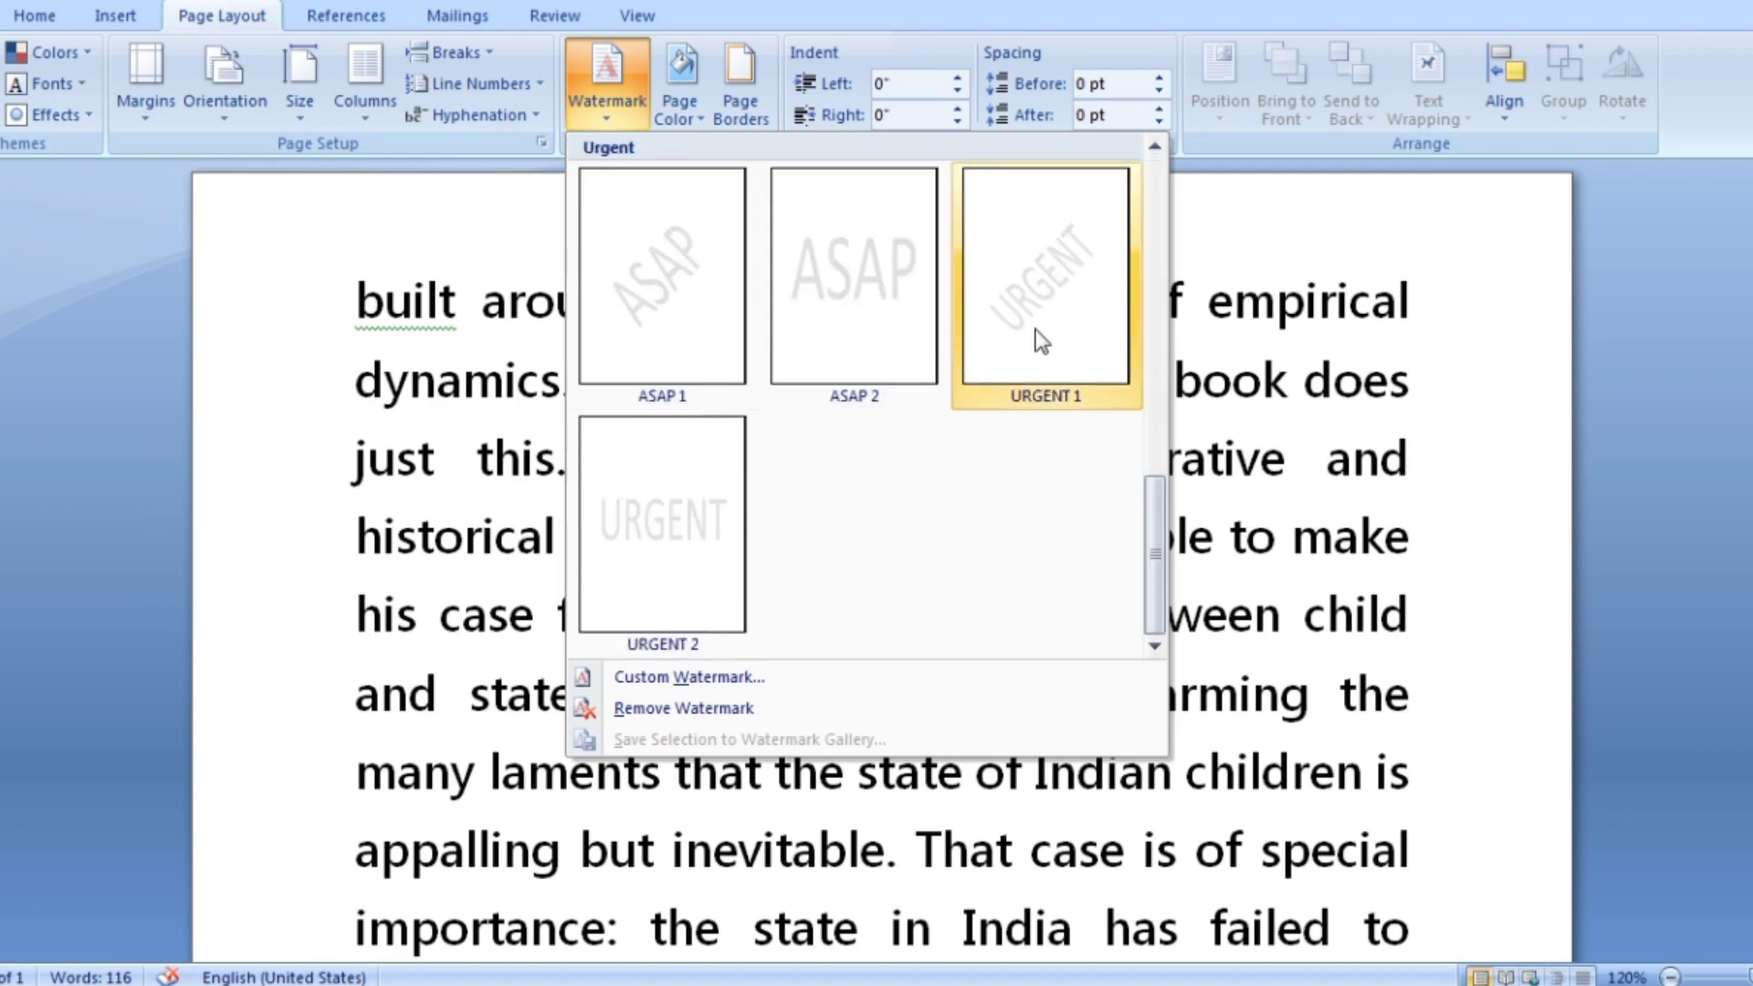
scroll(899, 482, up, 5)
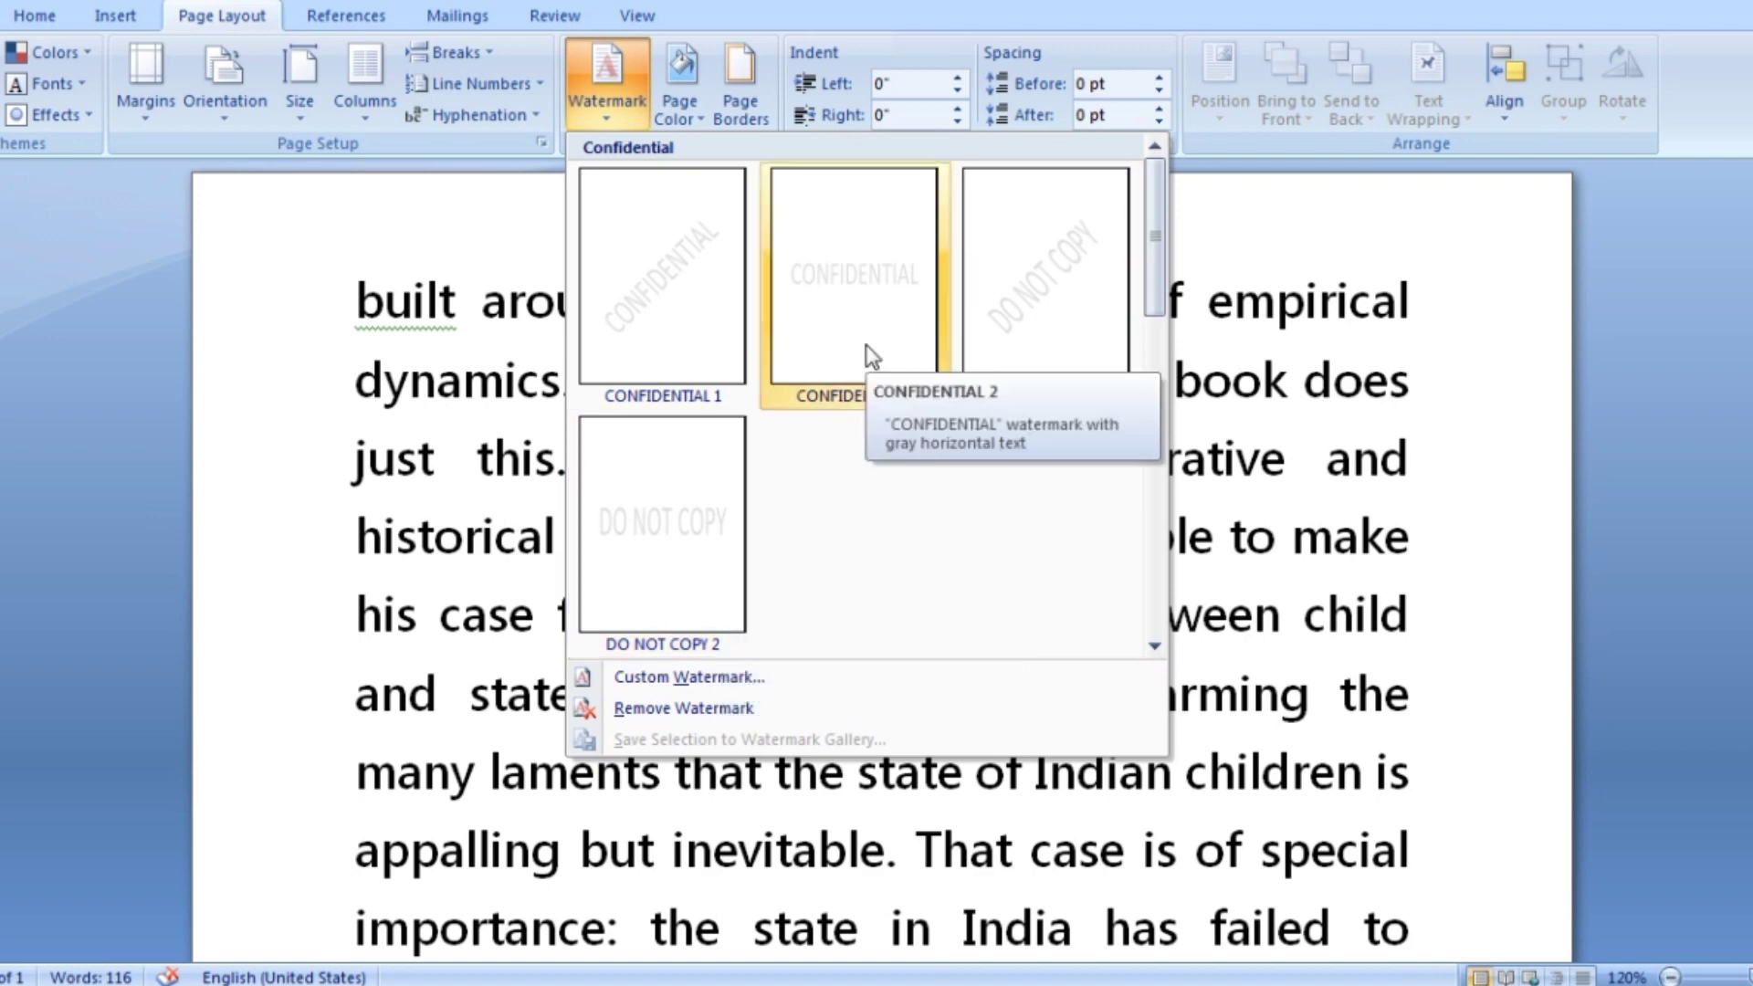
scroll(840, 365, down, 5)
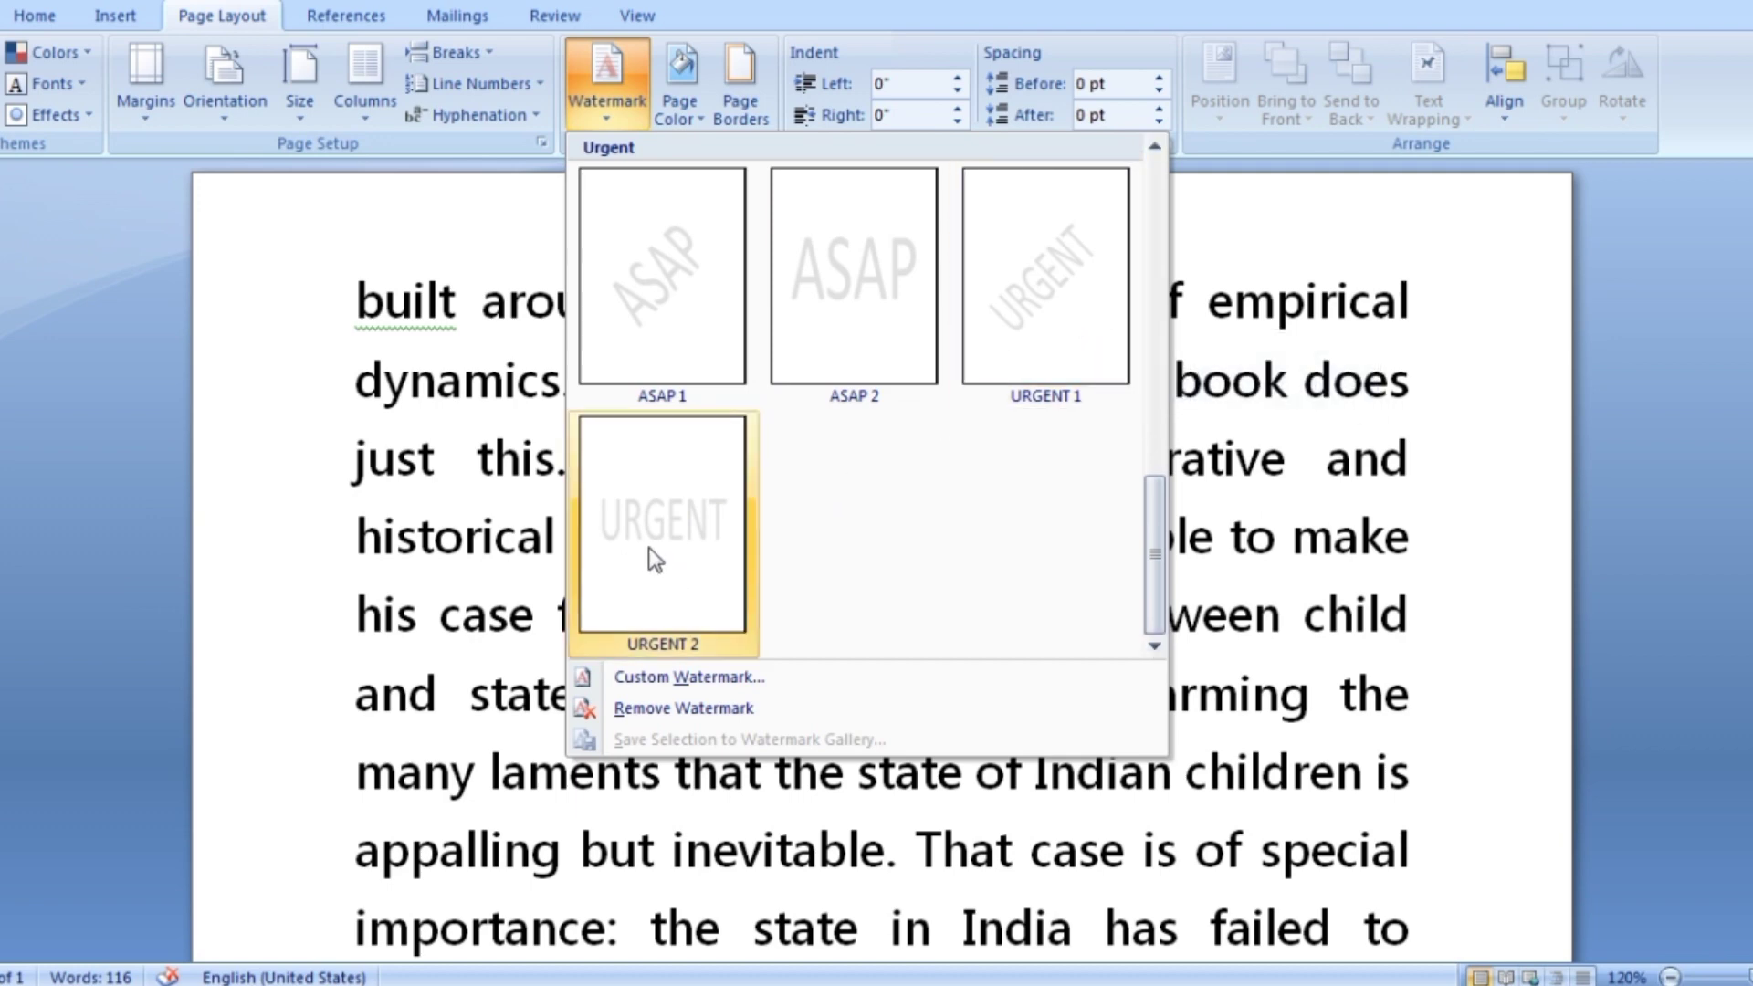
scroll(1155, 562, up, 5)
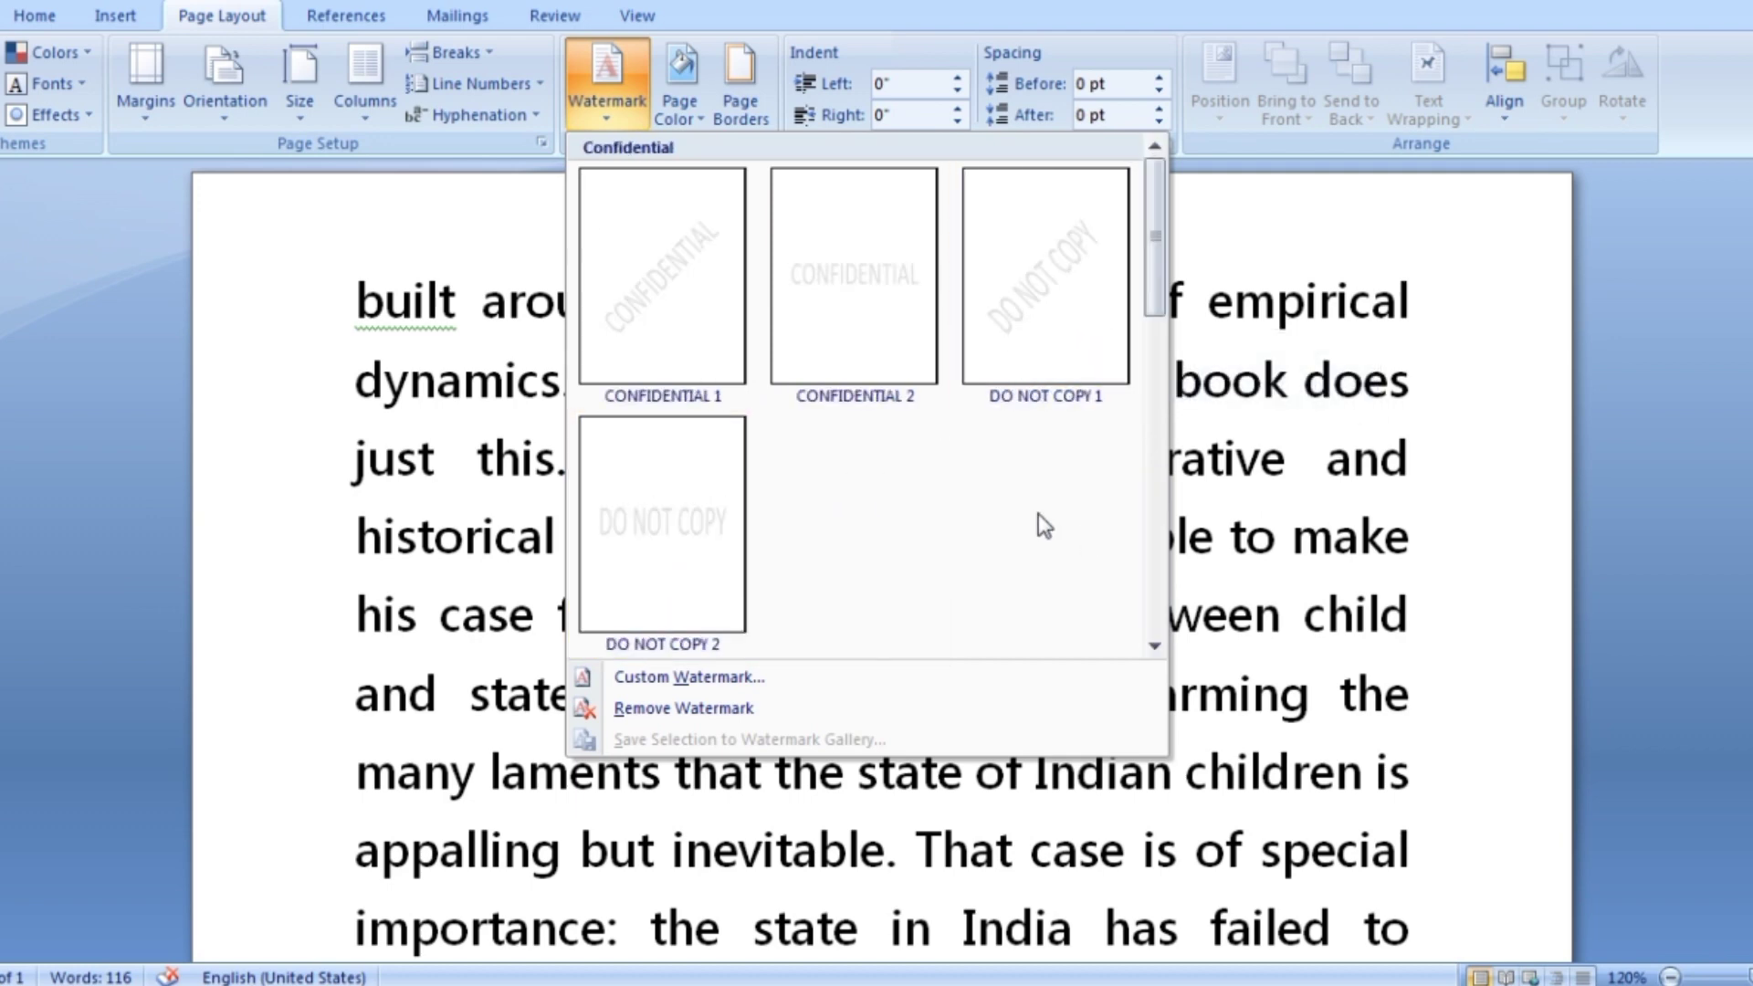
Apply the built-in diagonal CONFIDENTIAL 1 watermark to the document.
click(699, 266)
scroll(882, 594, down, 1)
scroll(978, 453, down, 2)
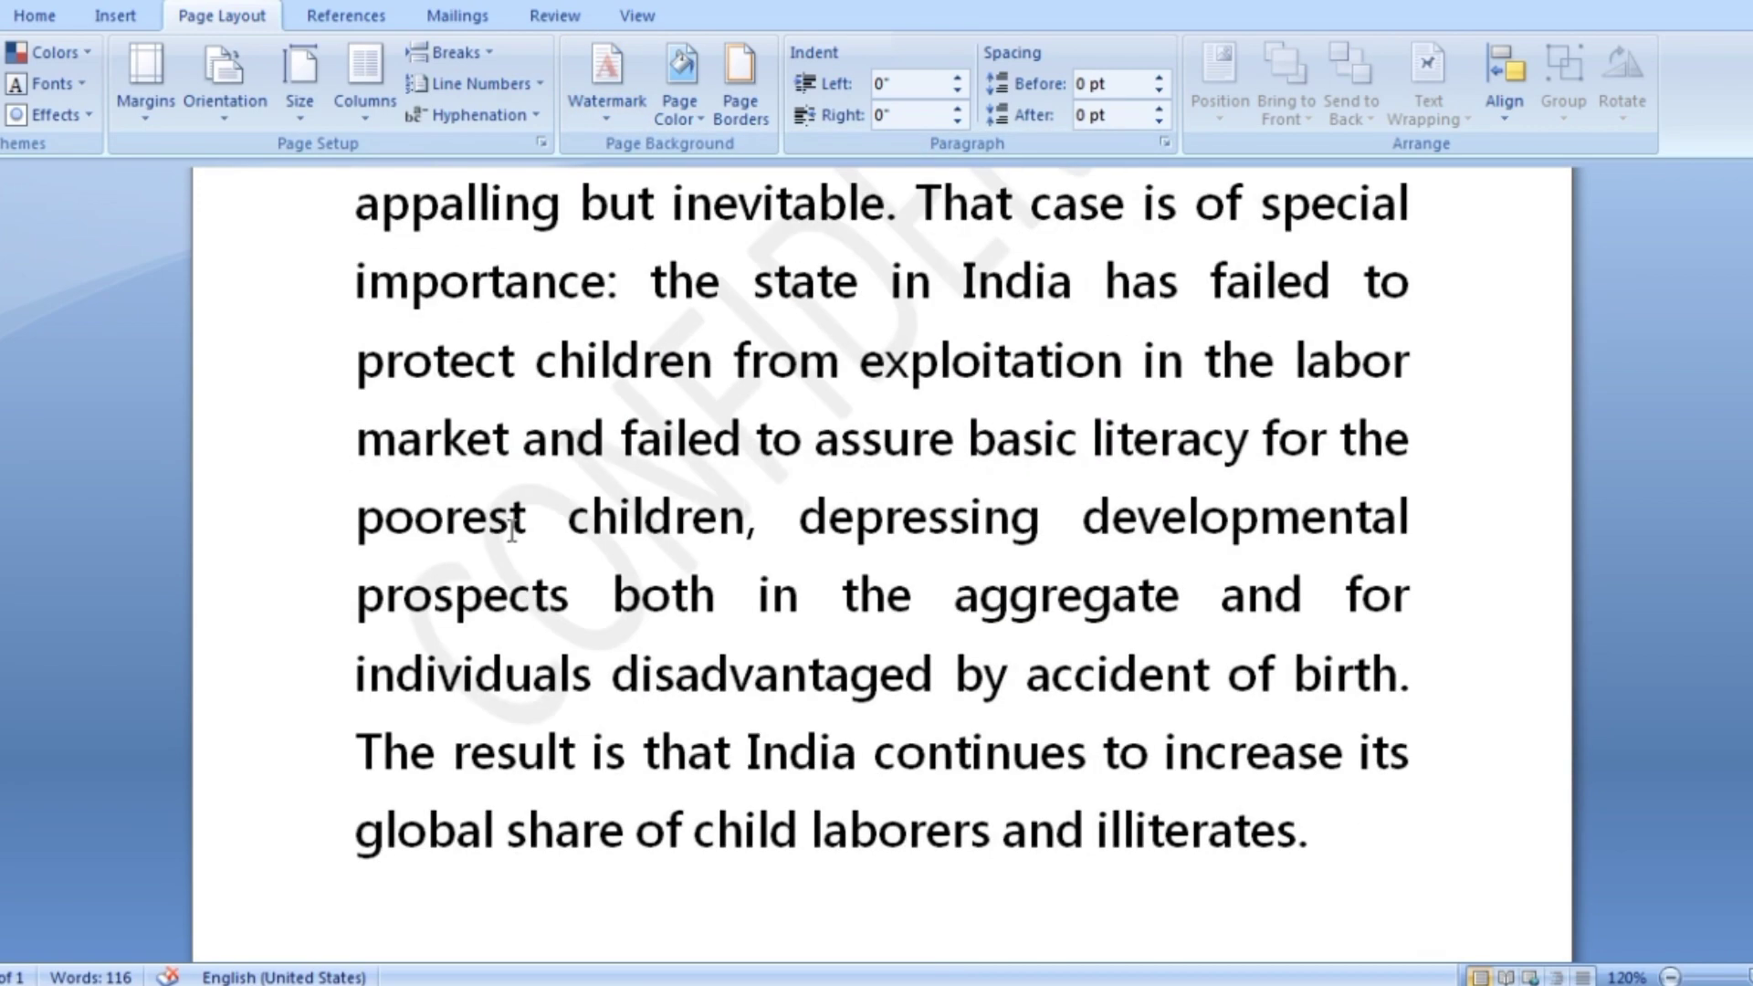
Delete the text from 'protect children' to the end and add a new line after 'failed to'.
drag(354, 360, 1397, 872)
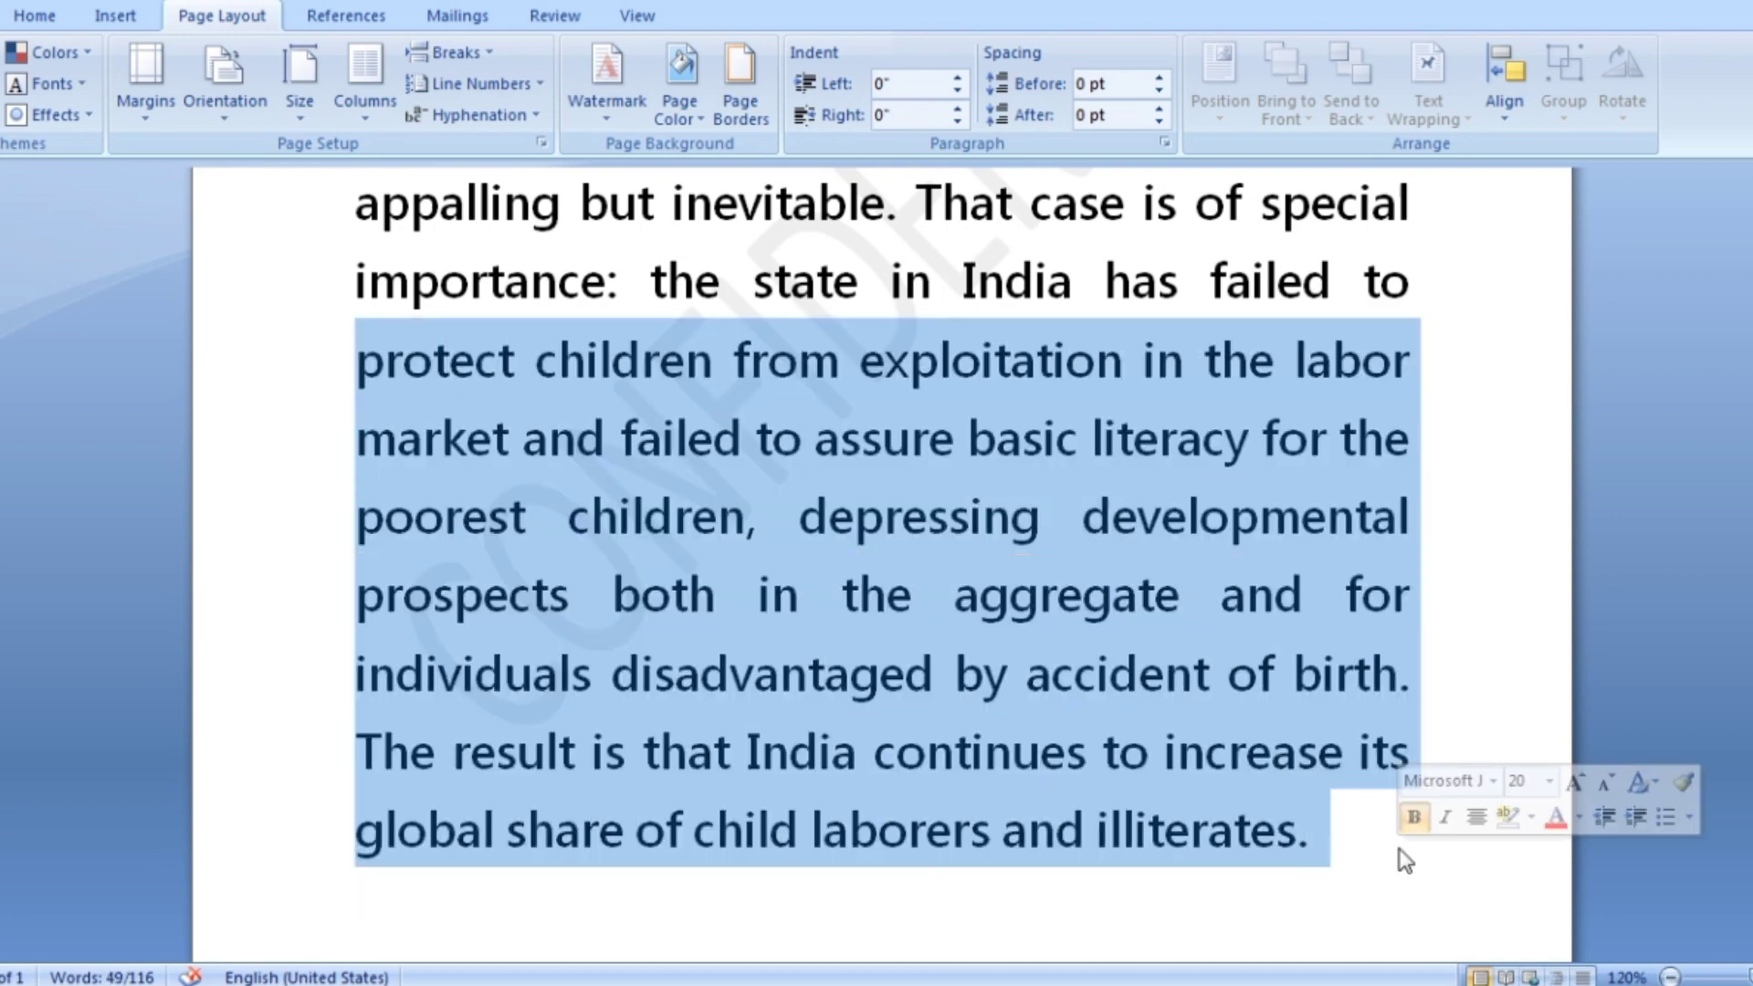
key(Delete)
scroll(858, 633, up, 3)
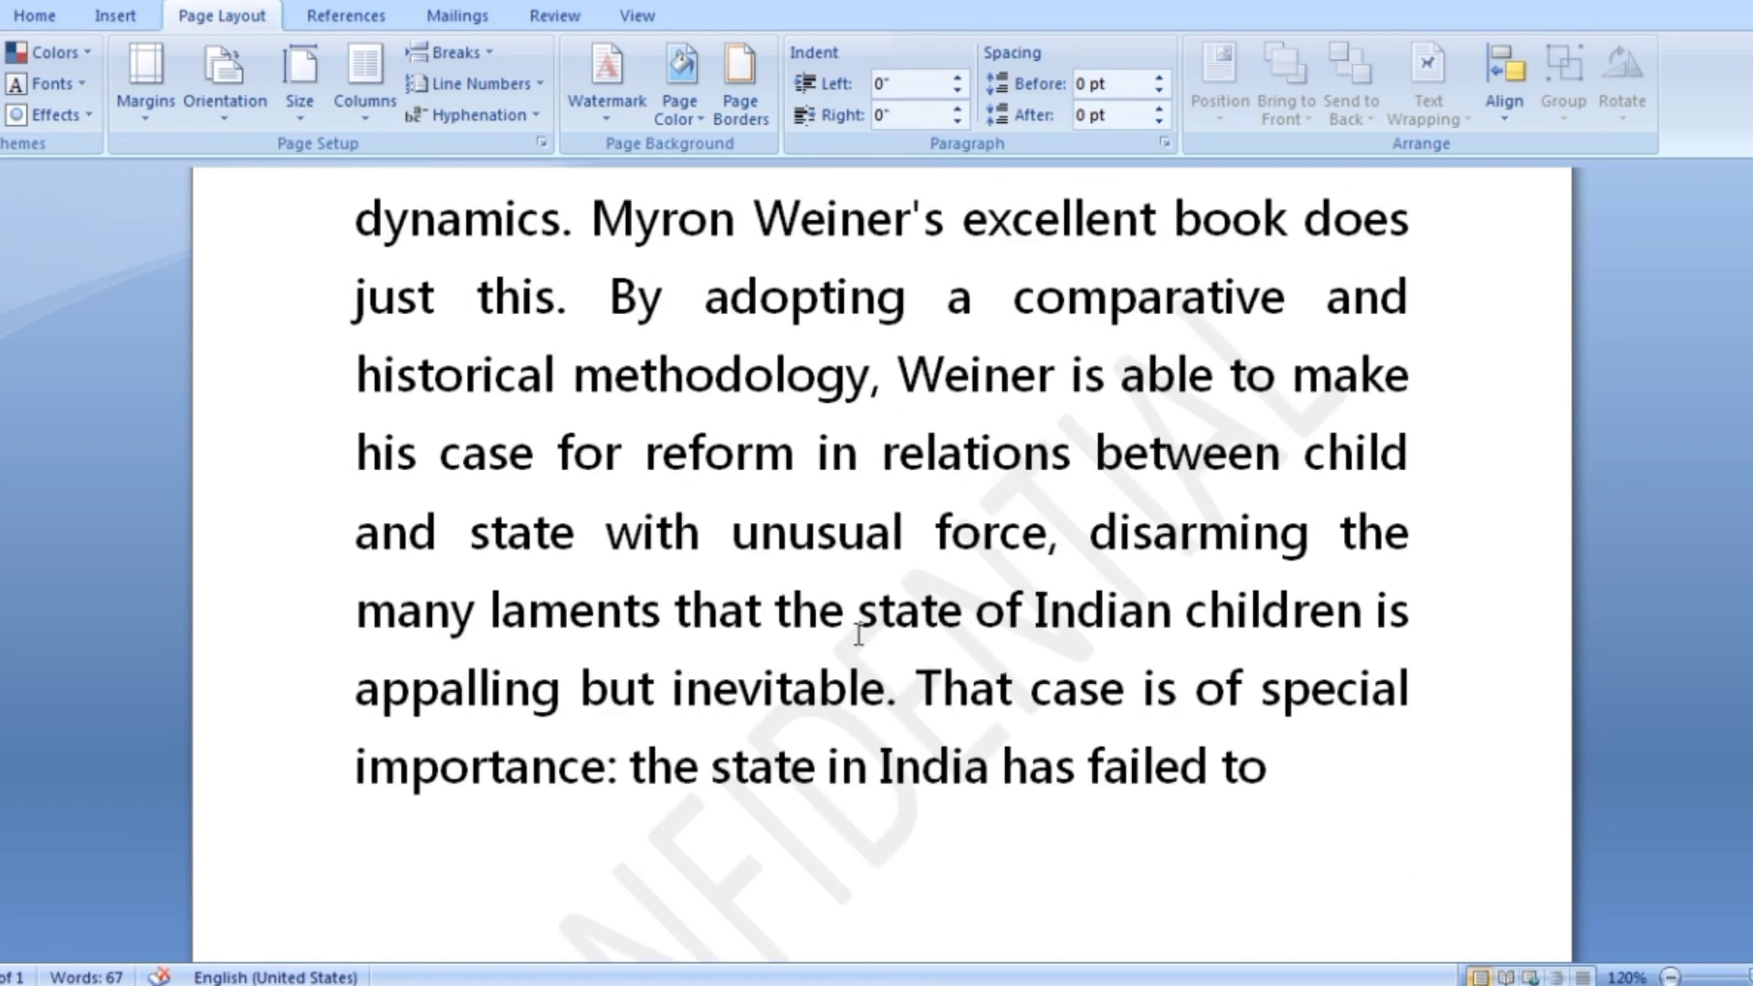
scroll(913, 621, down, 3)
key(Return)
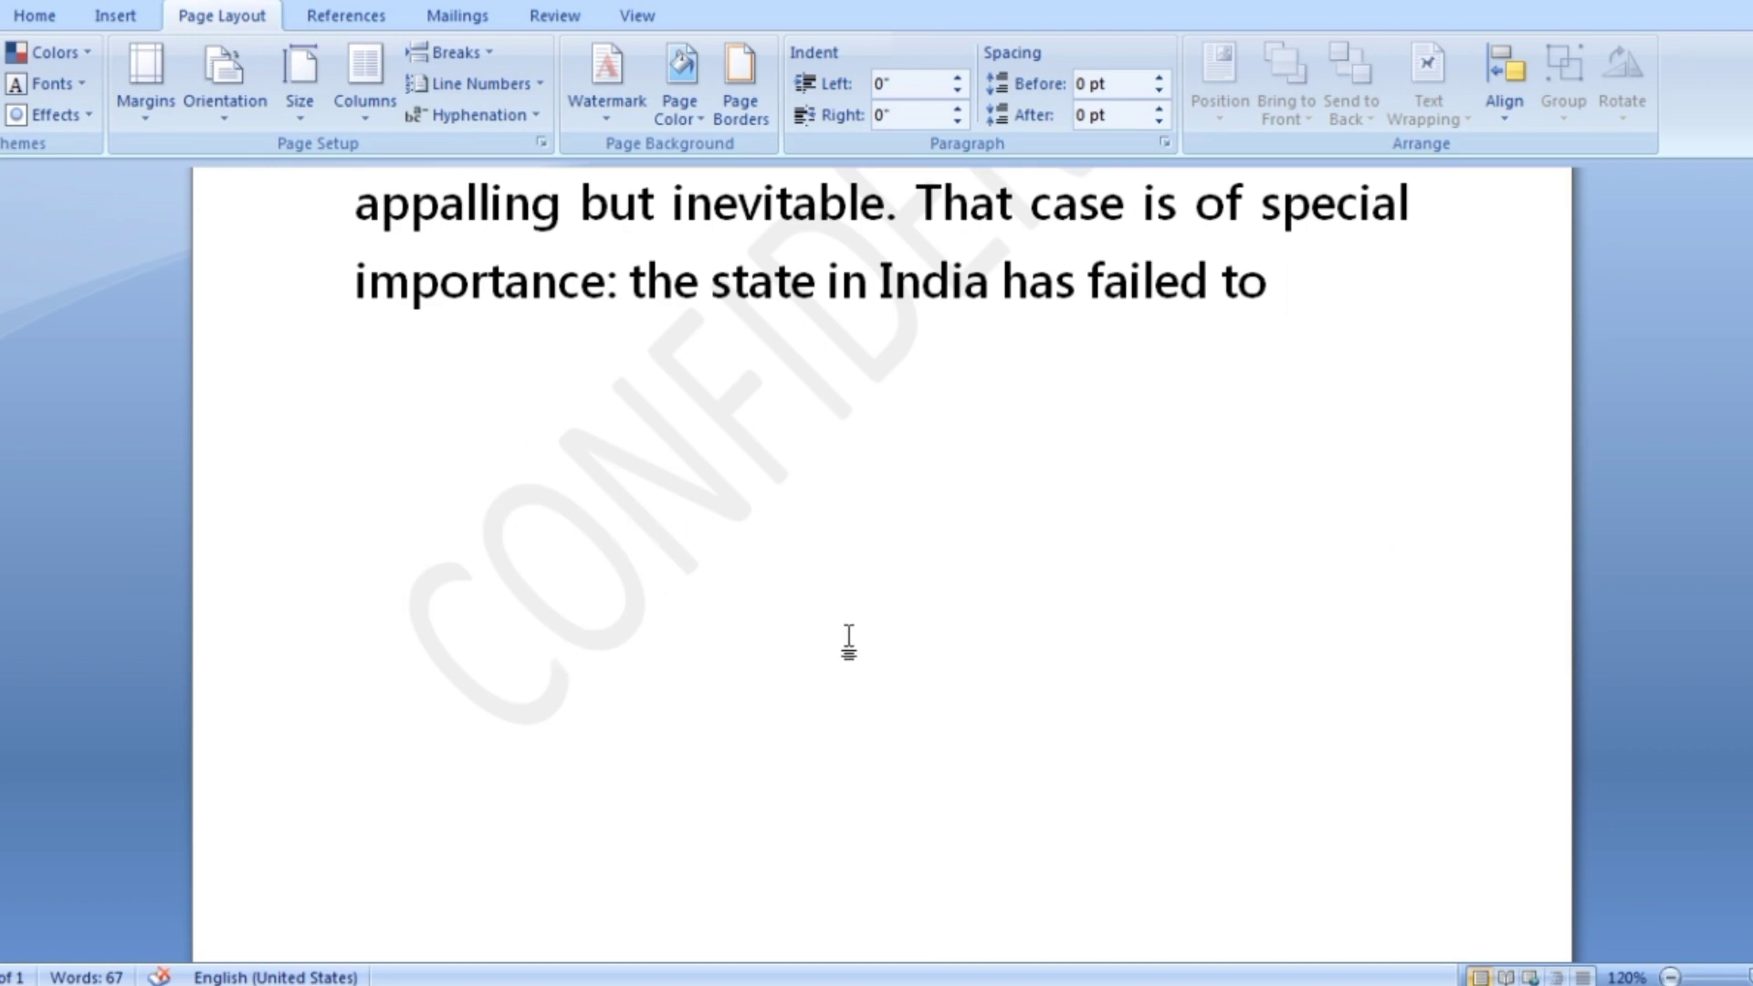
scroll(1000, 491, up, 1)
scroll(1001, 490, up, 3)
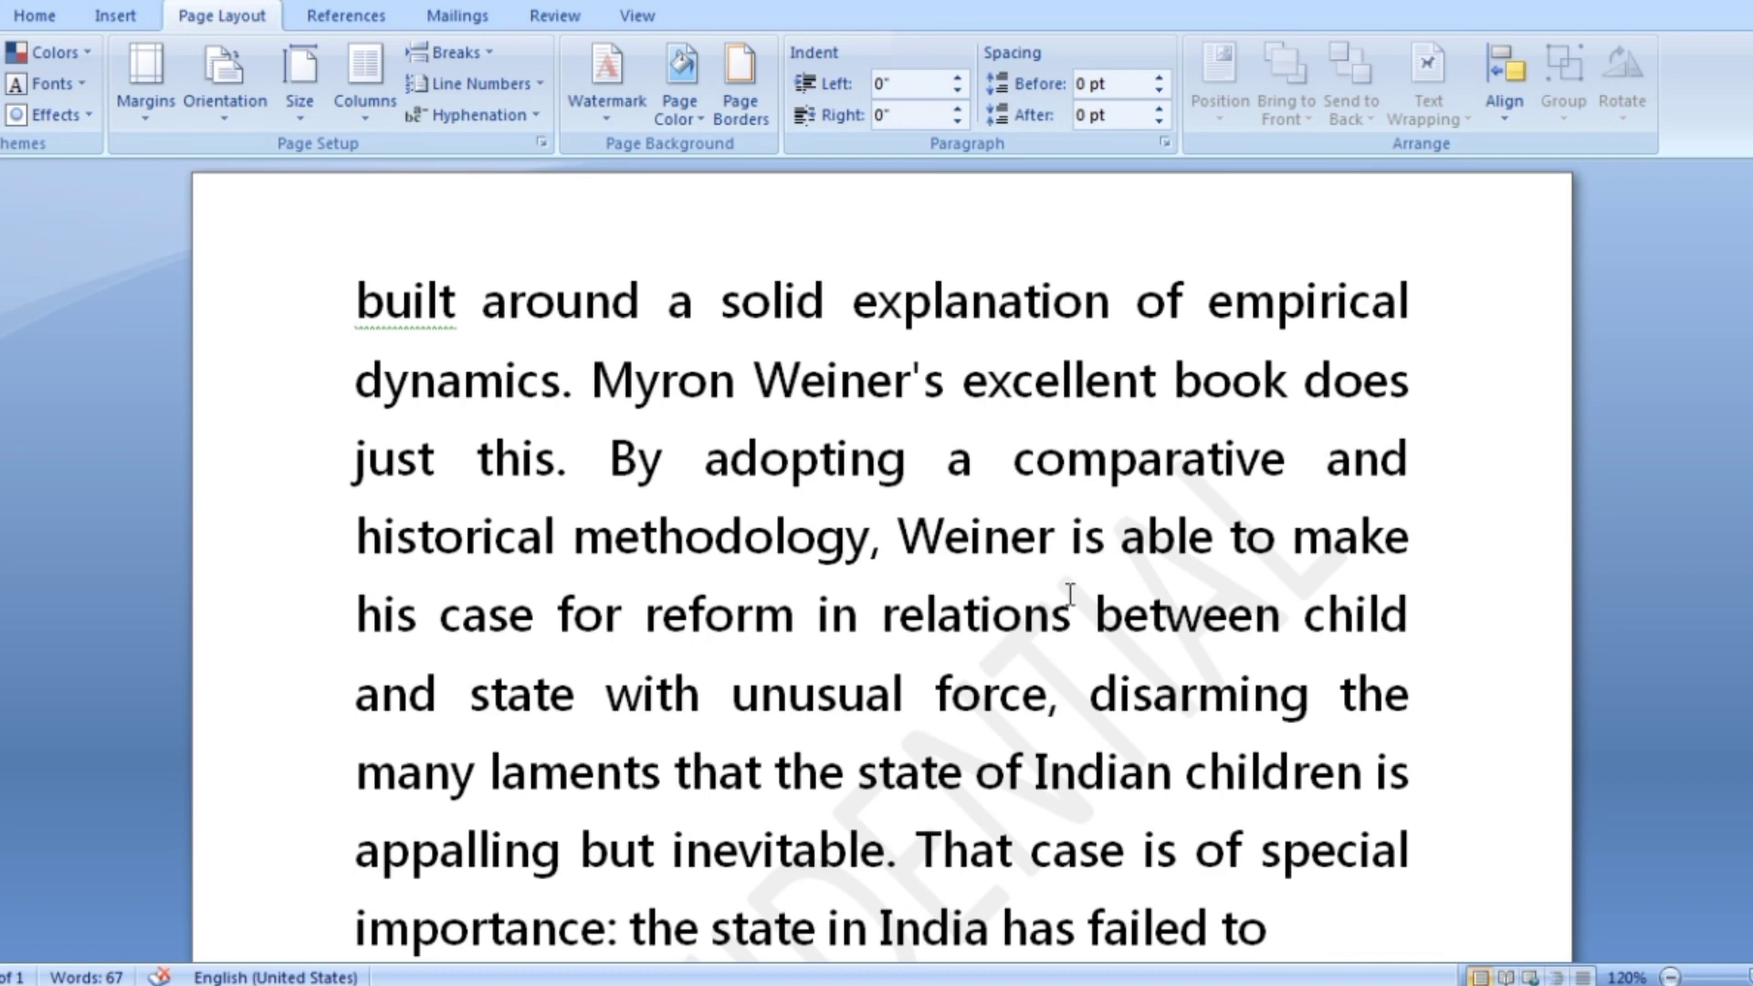
In Custom Watermark, replace the CONFIDENTIAL text with THE WORLD.
click(600, 122)
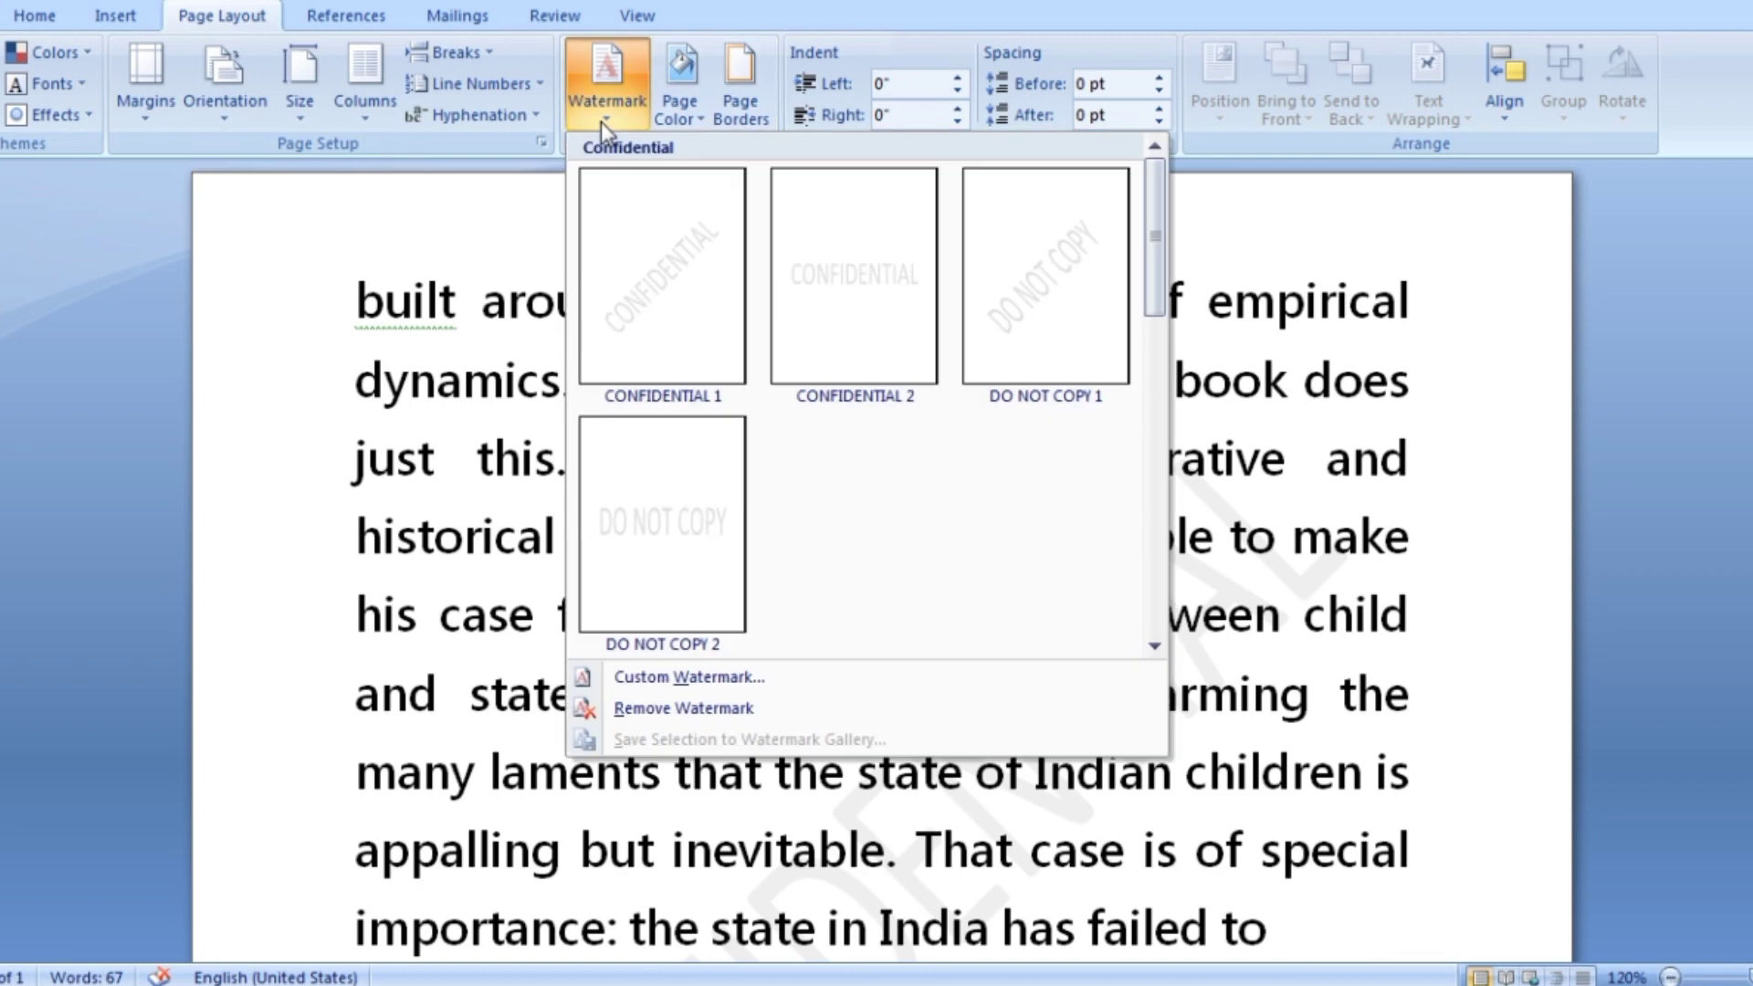
scroll(821, 584, down, 3)
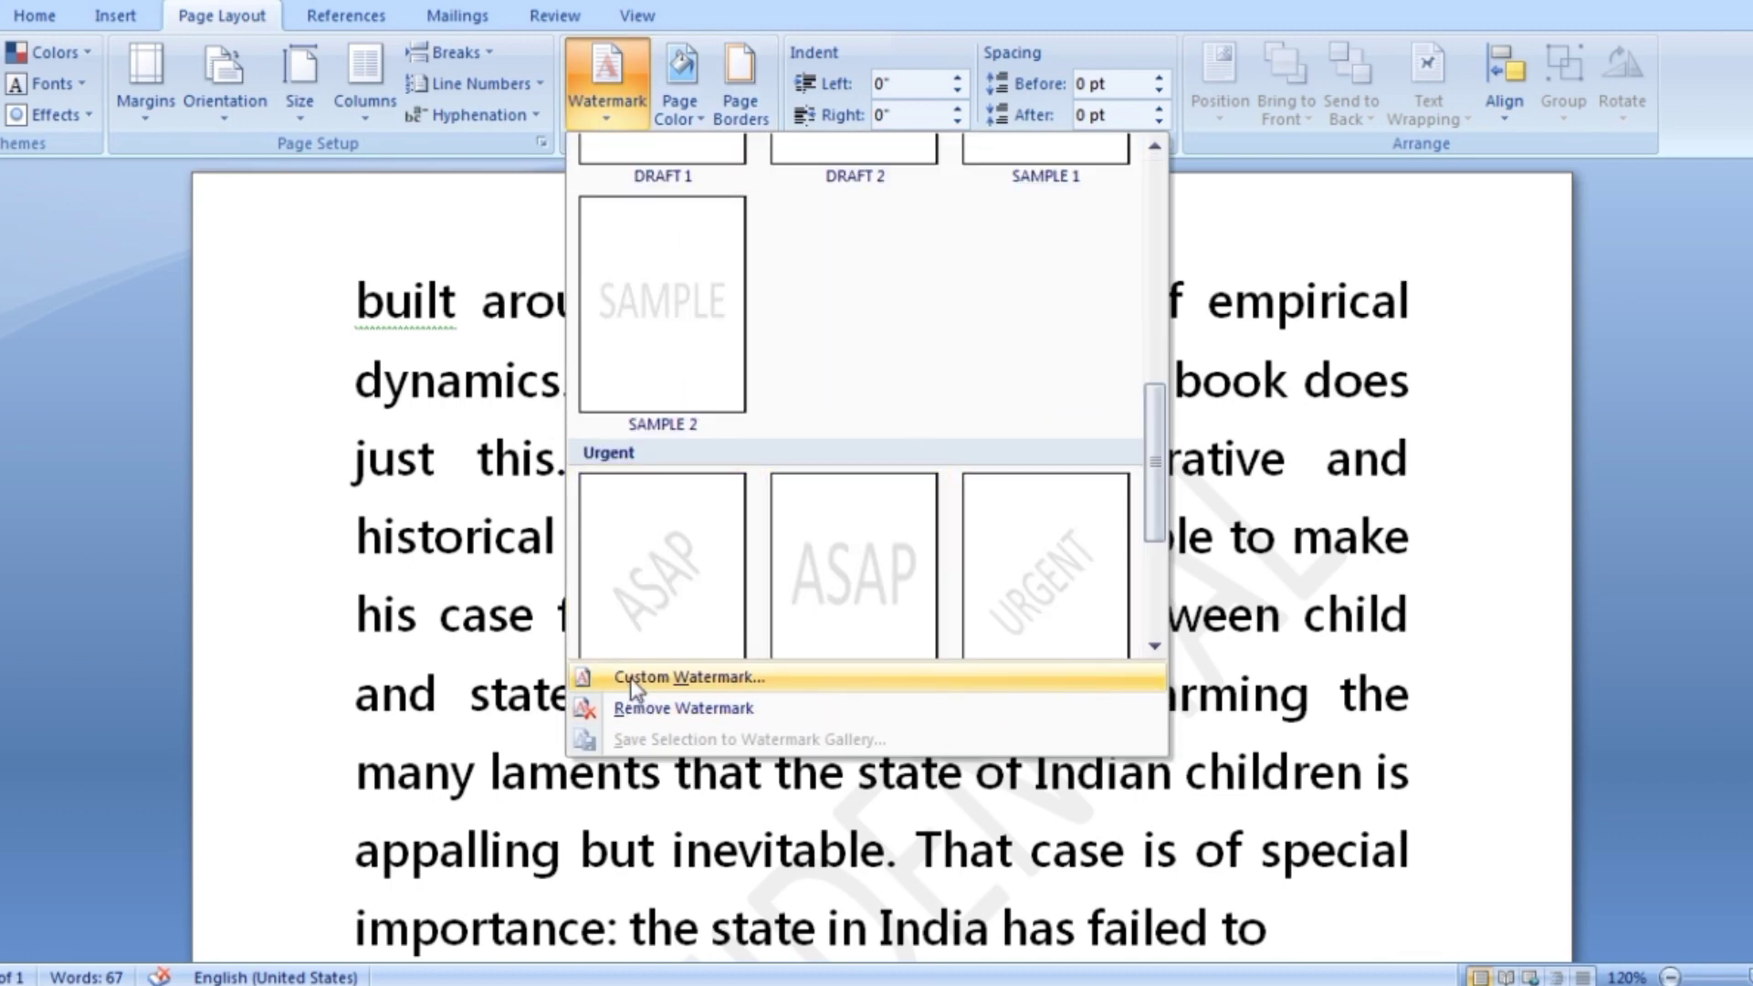
click(666, 678)
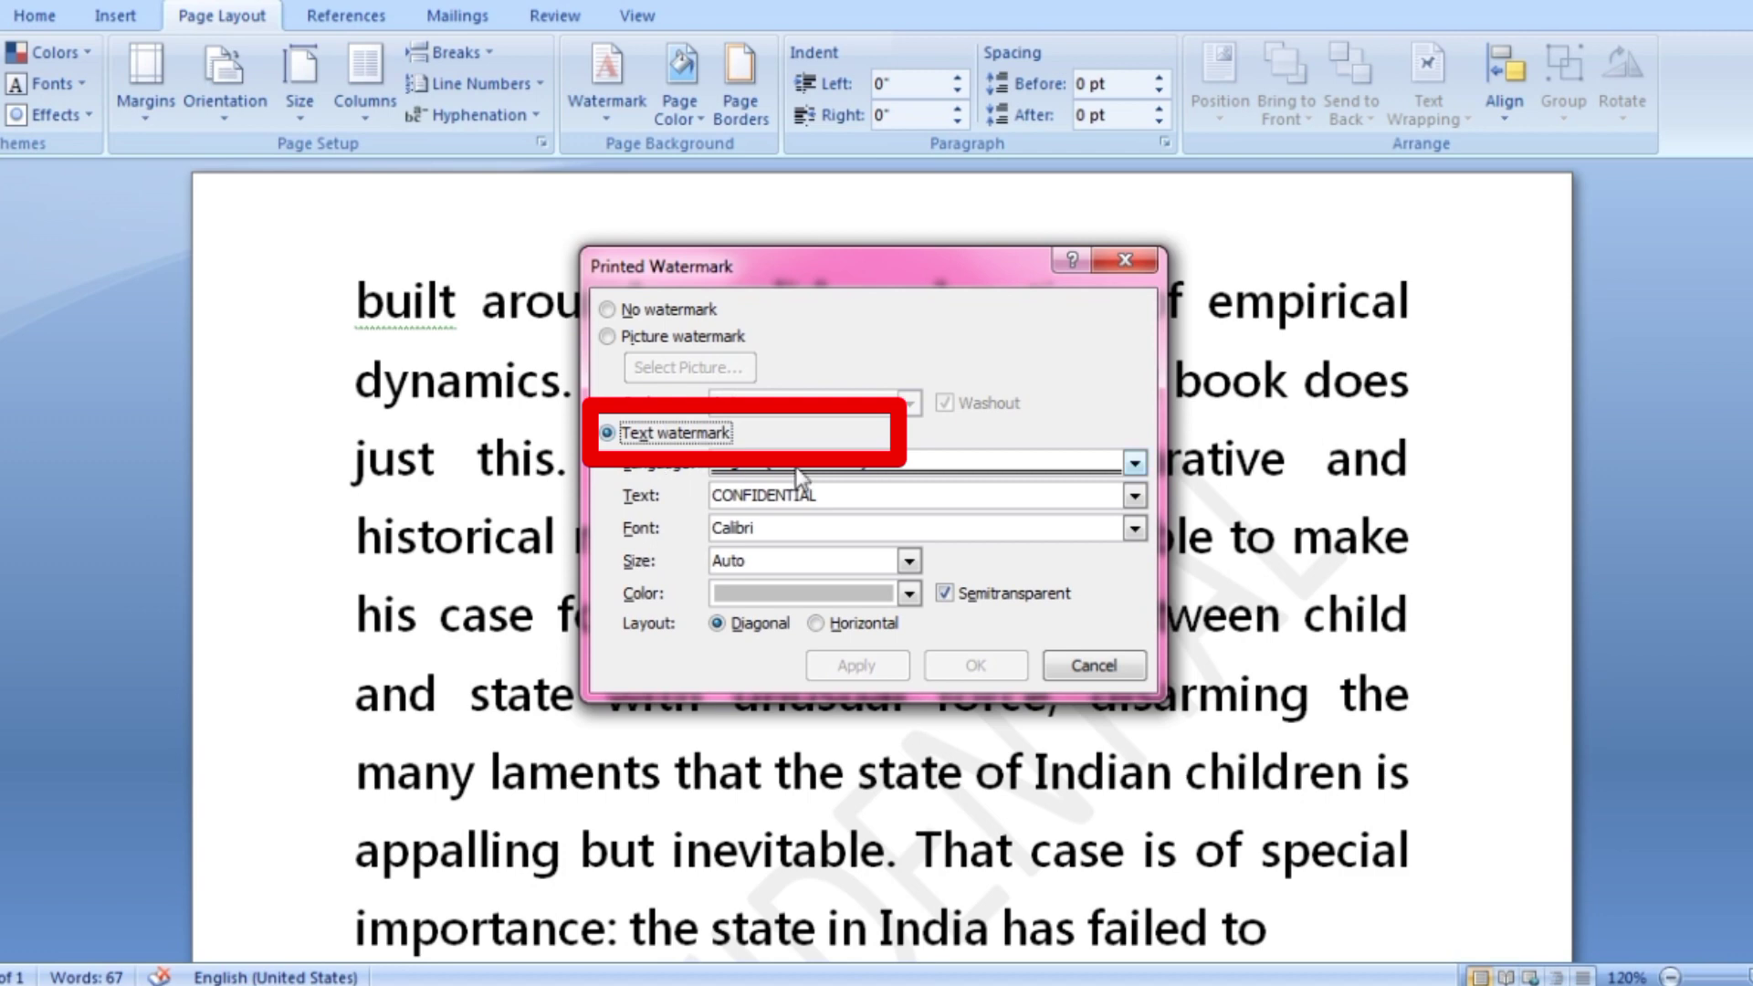
click(837, 499)
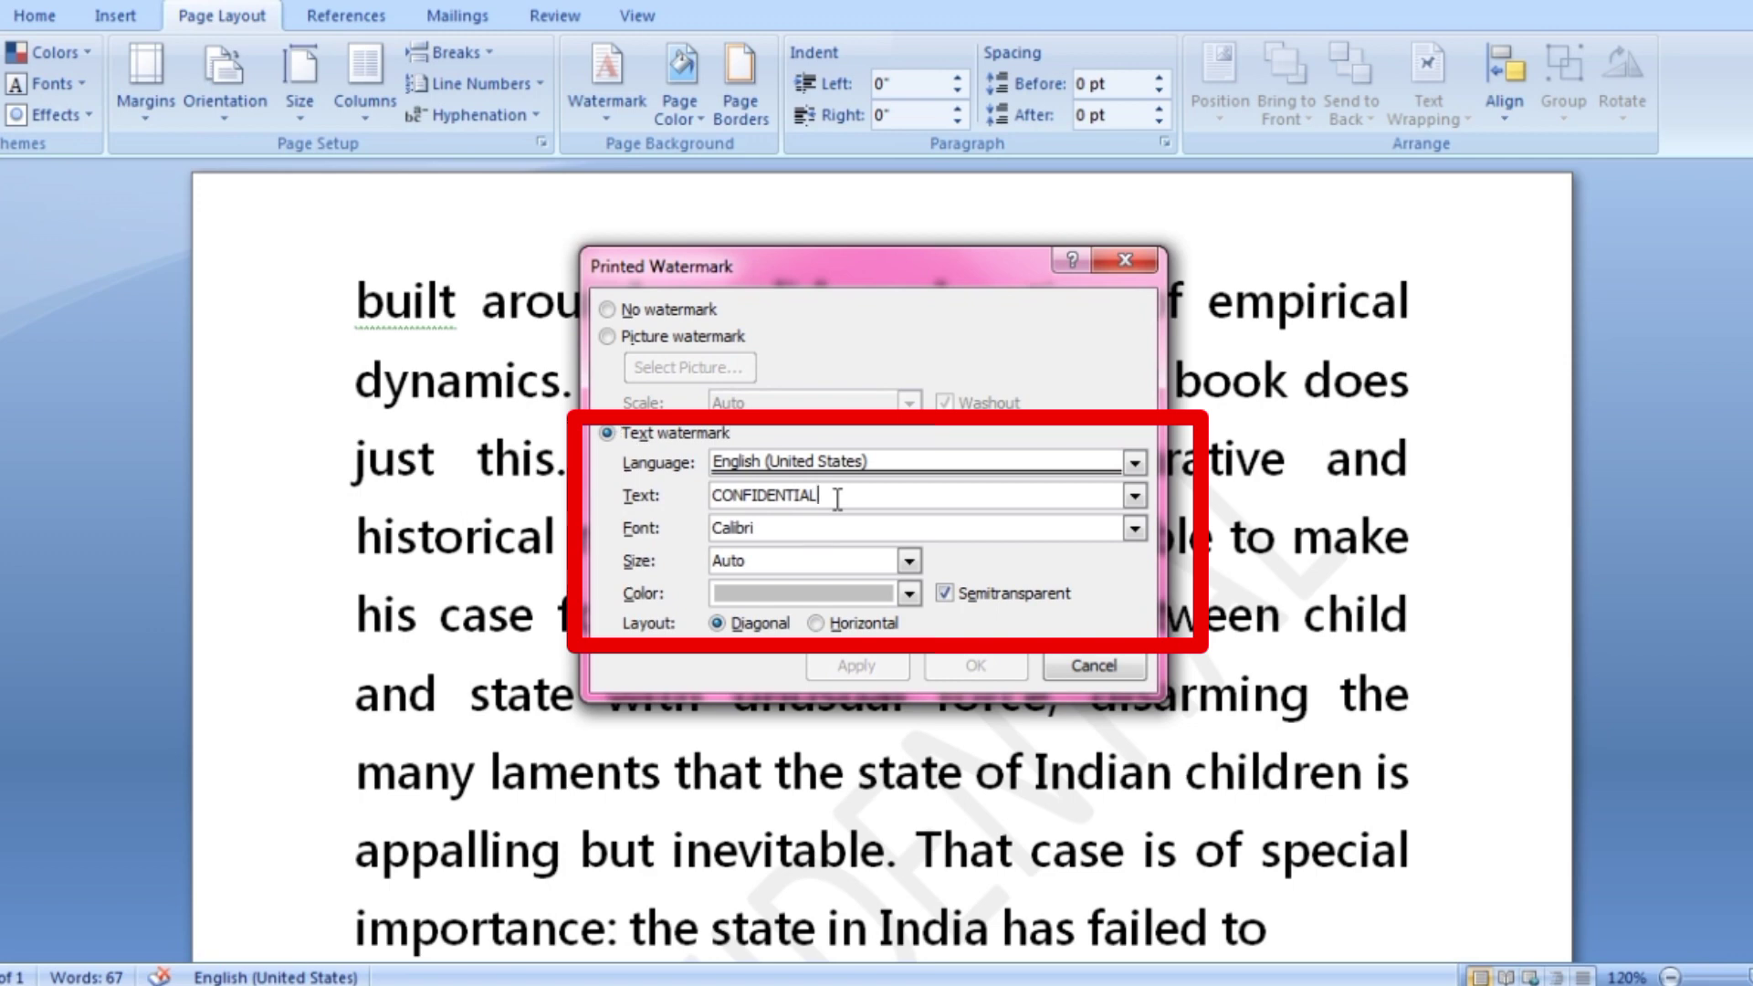
drag(837, 498, 711, 501)
key(BackSpace)
text(TH)
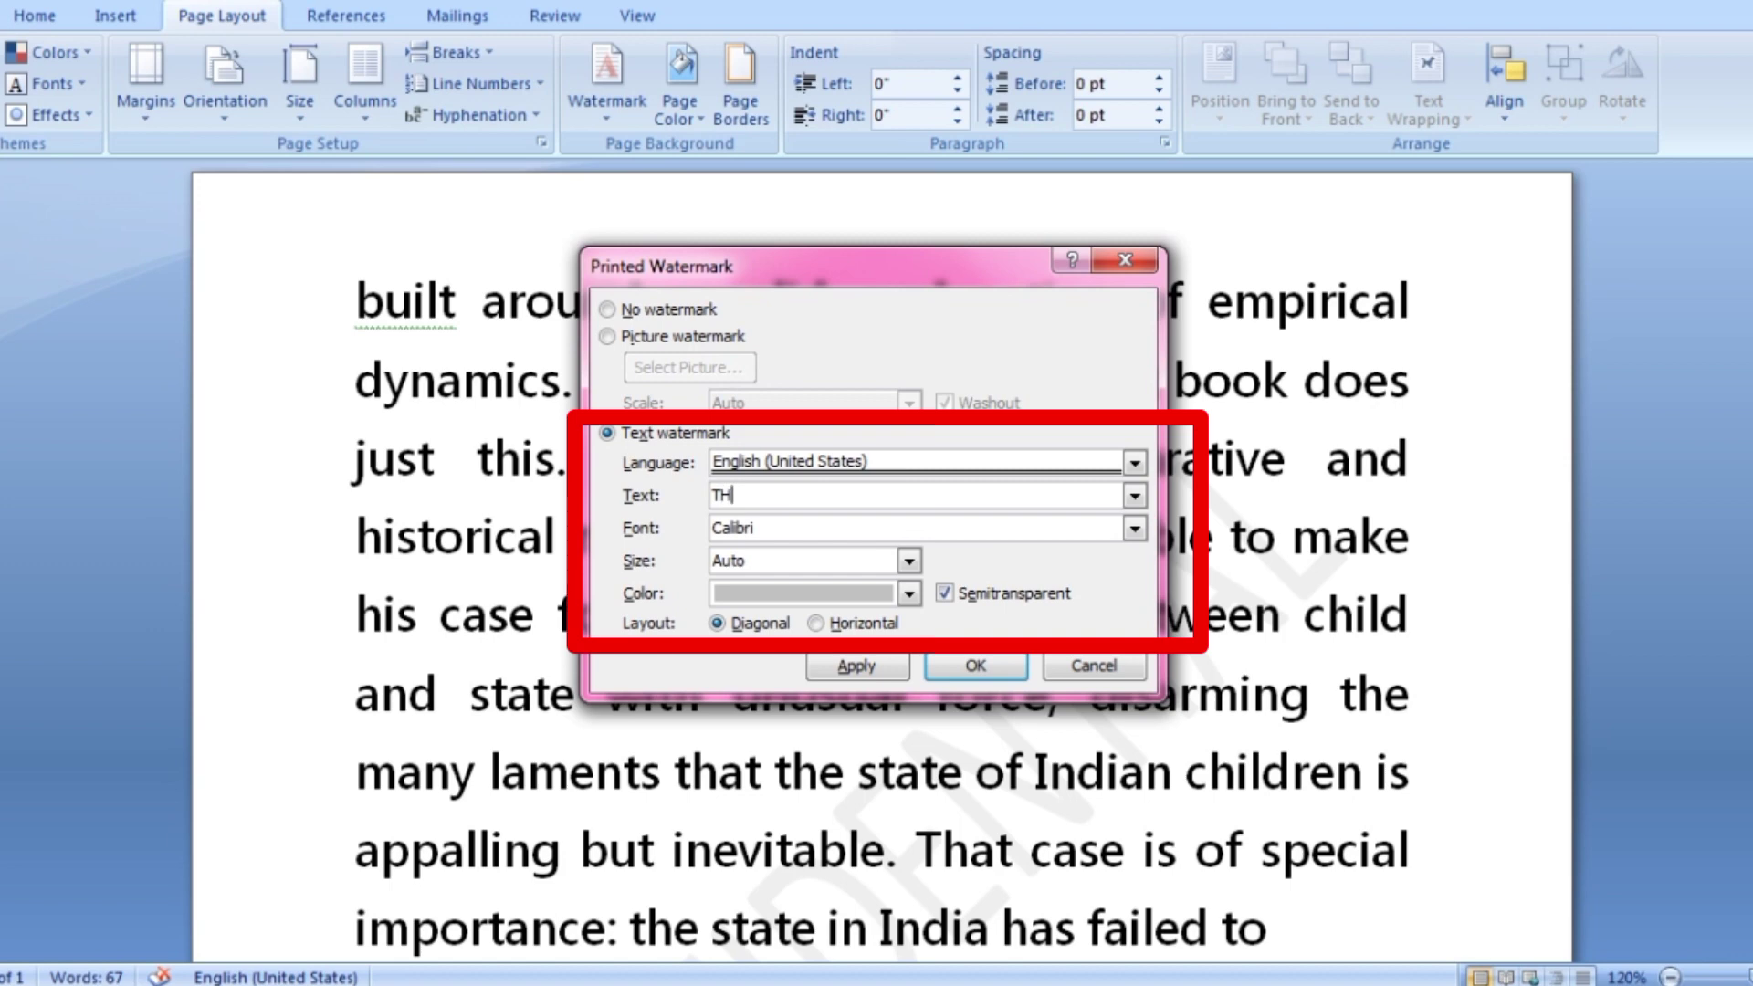
text(E WO)
text(RL)
text(D)
Try Cambria and MingLiU_HKSCS, then settle on MT Extra as the watermark font.
click(1141, 536)
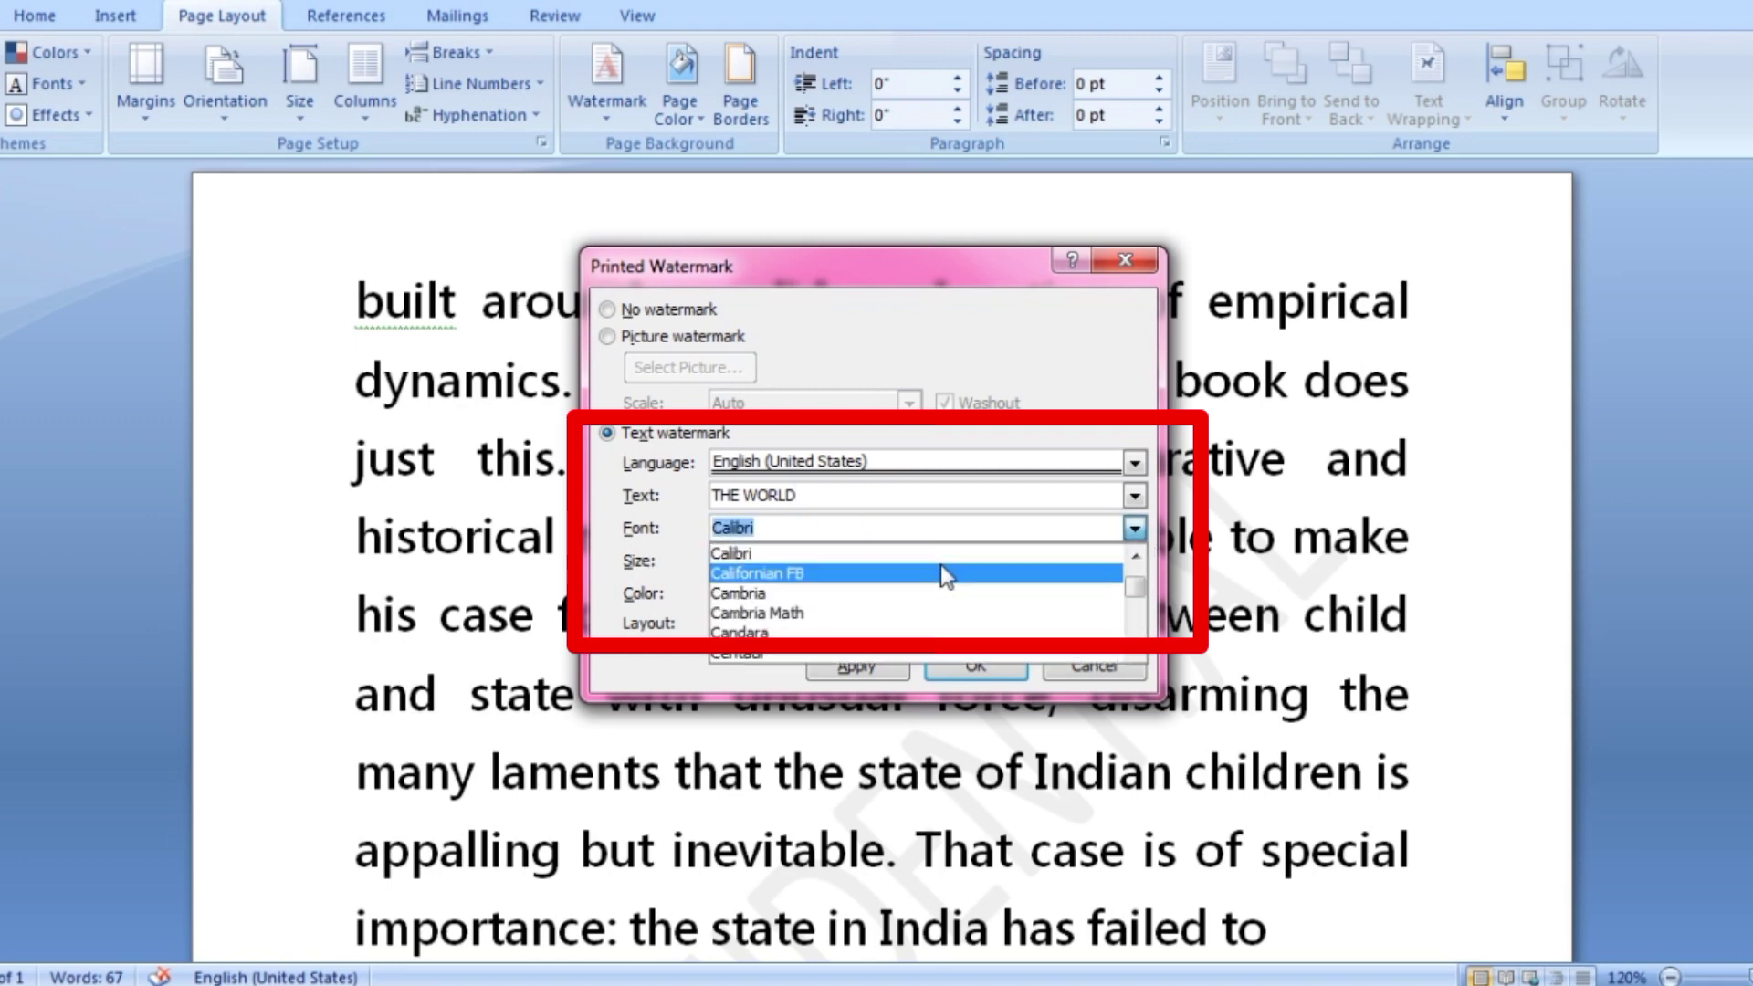
click(772, 596)
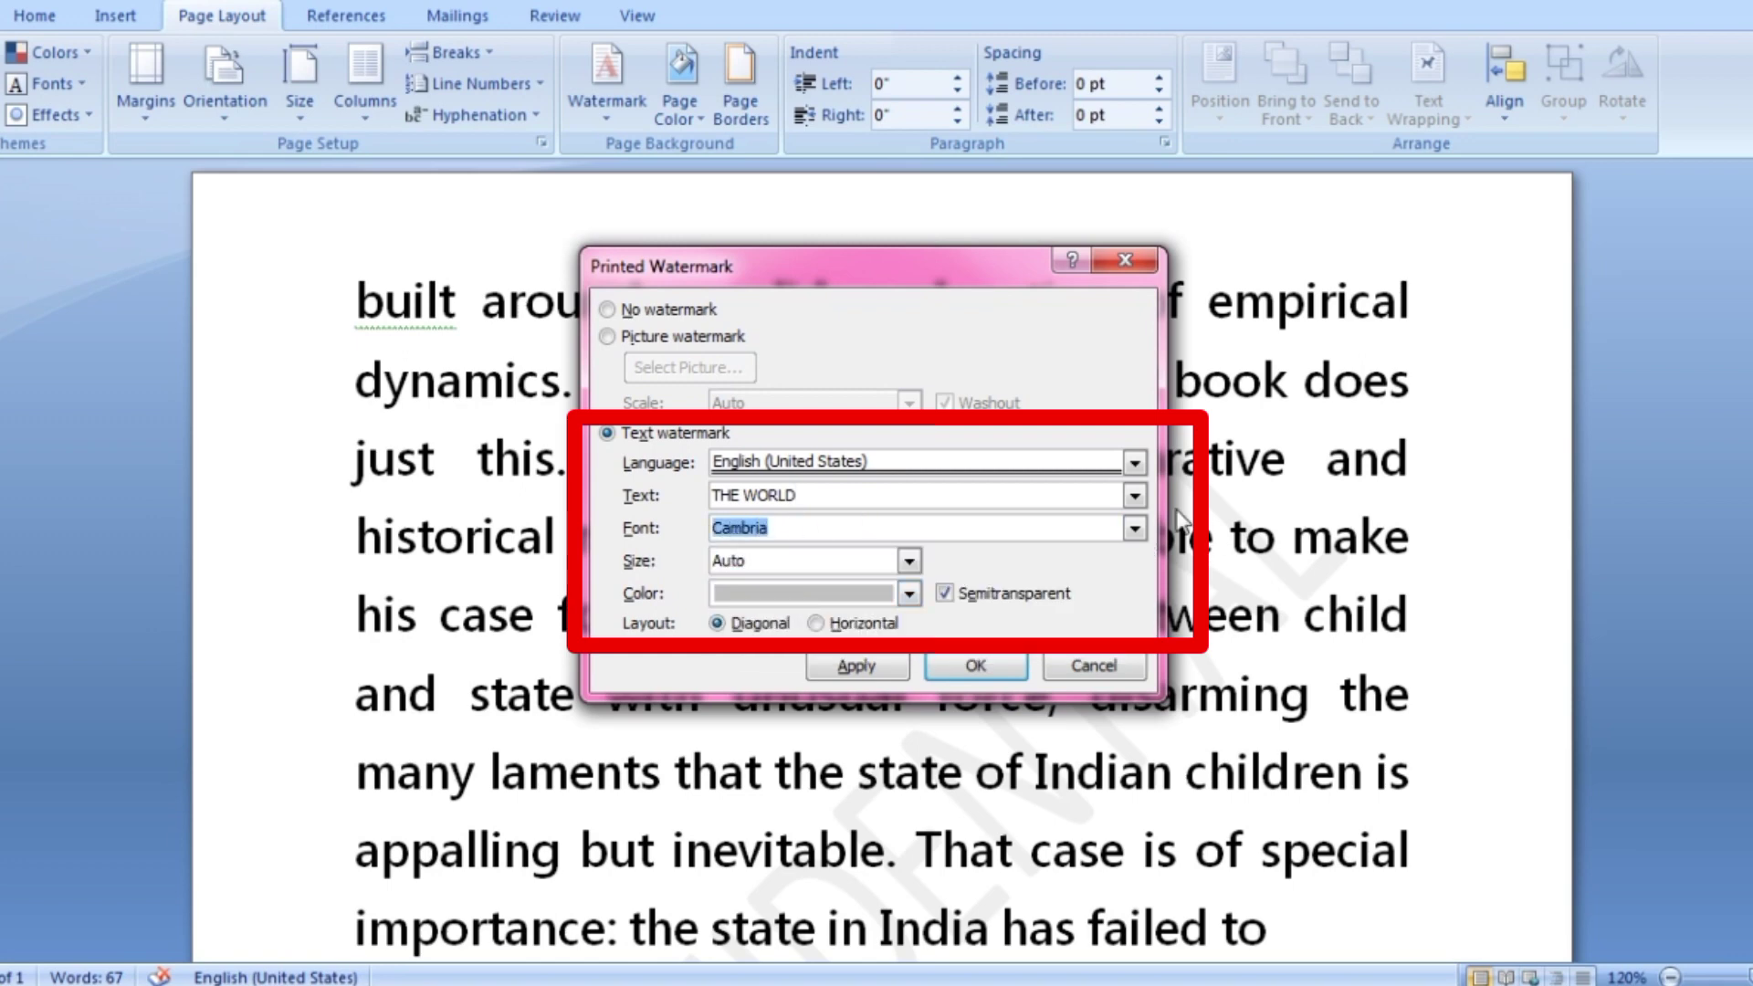
click(1135, 529)
scroll(903, 605, down, 4)
scroll(904, 605, down, 5)
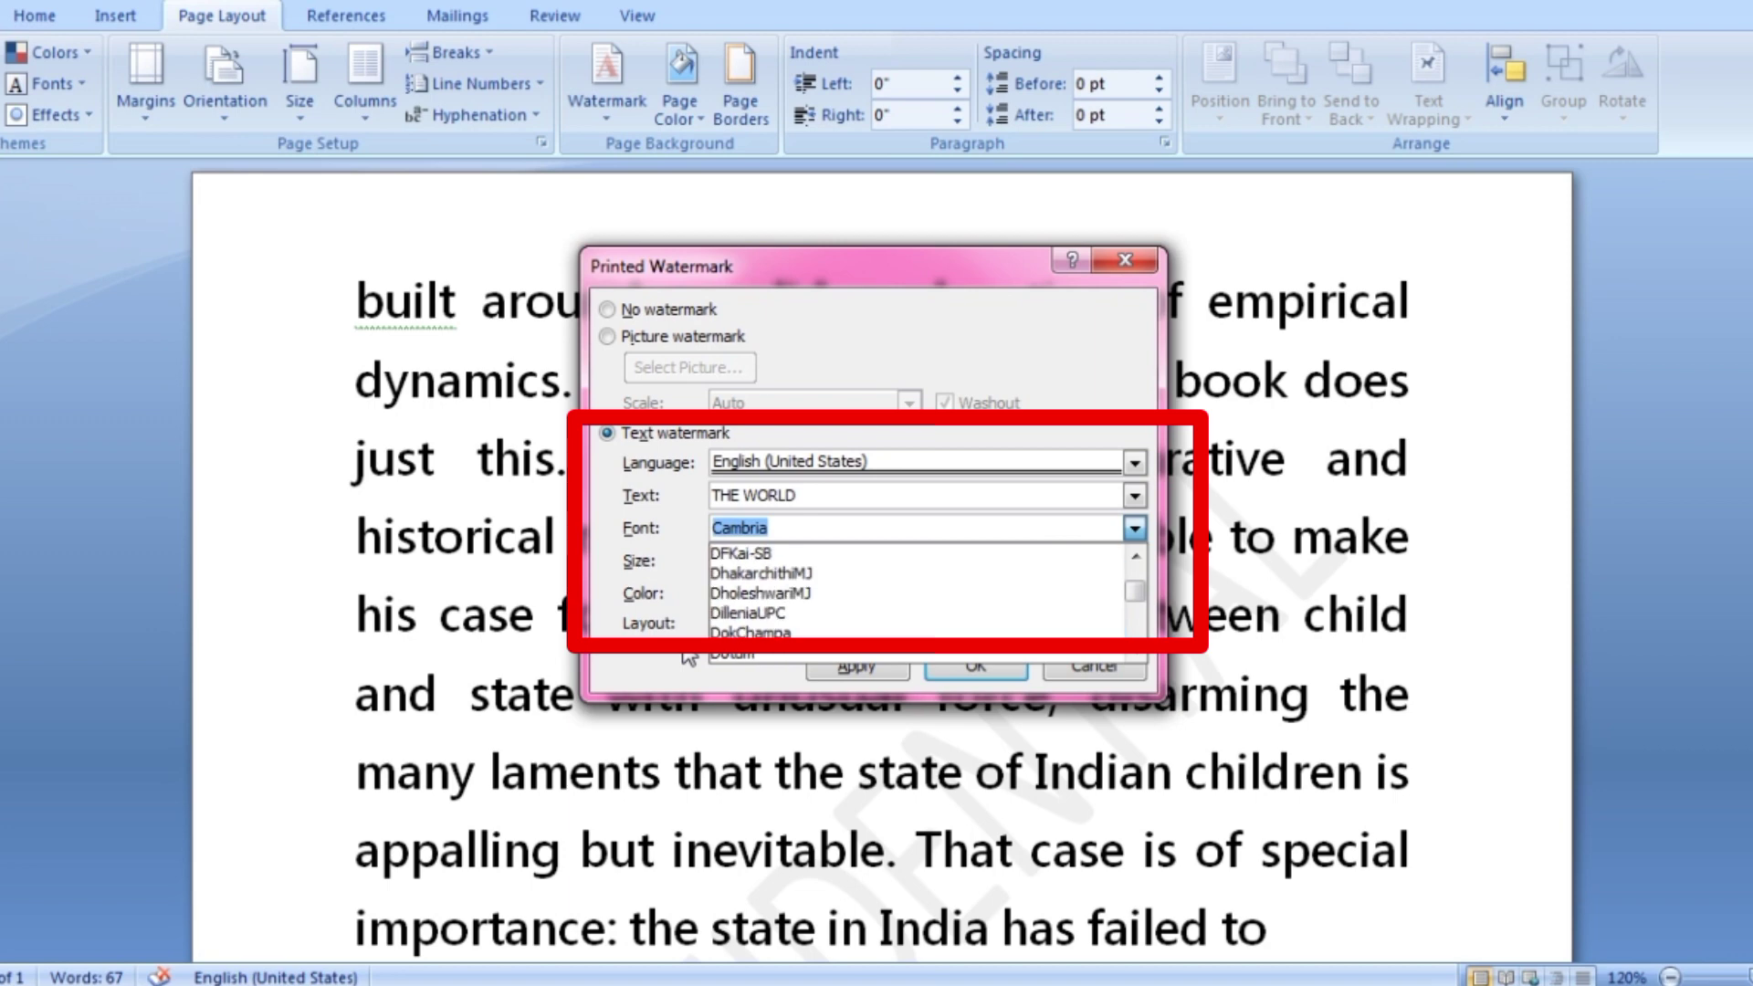
scroll(918, 602, down, 5)
scroll(918, 603, down, 5)
scroll(874, 612, down, 3)
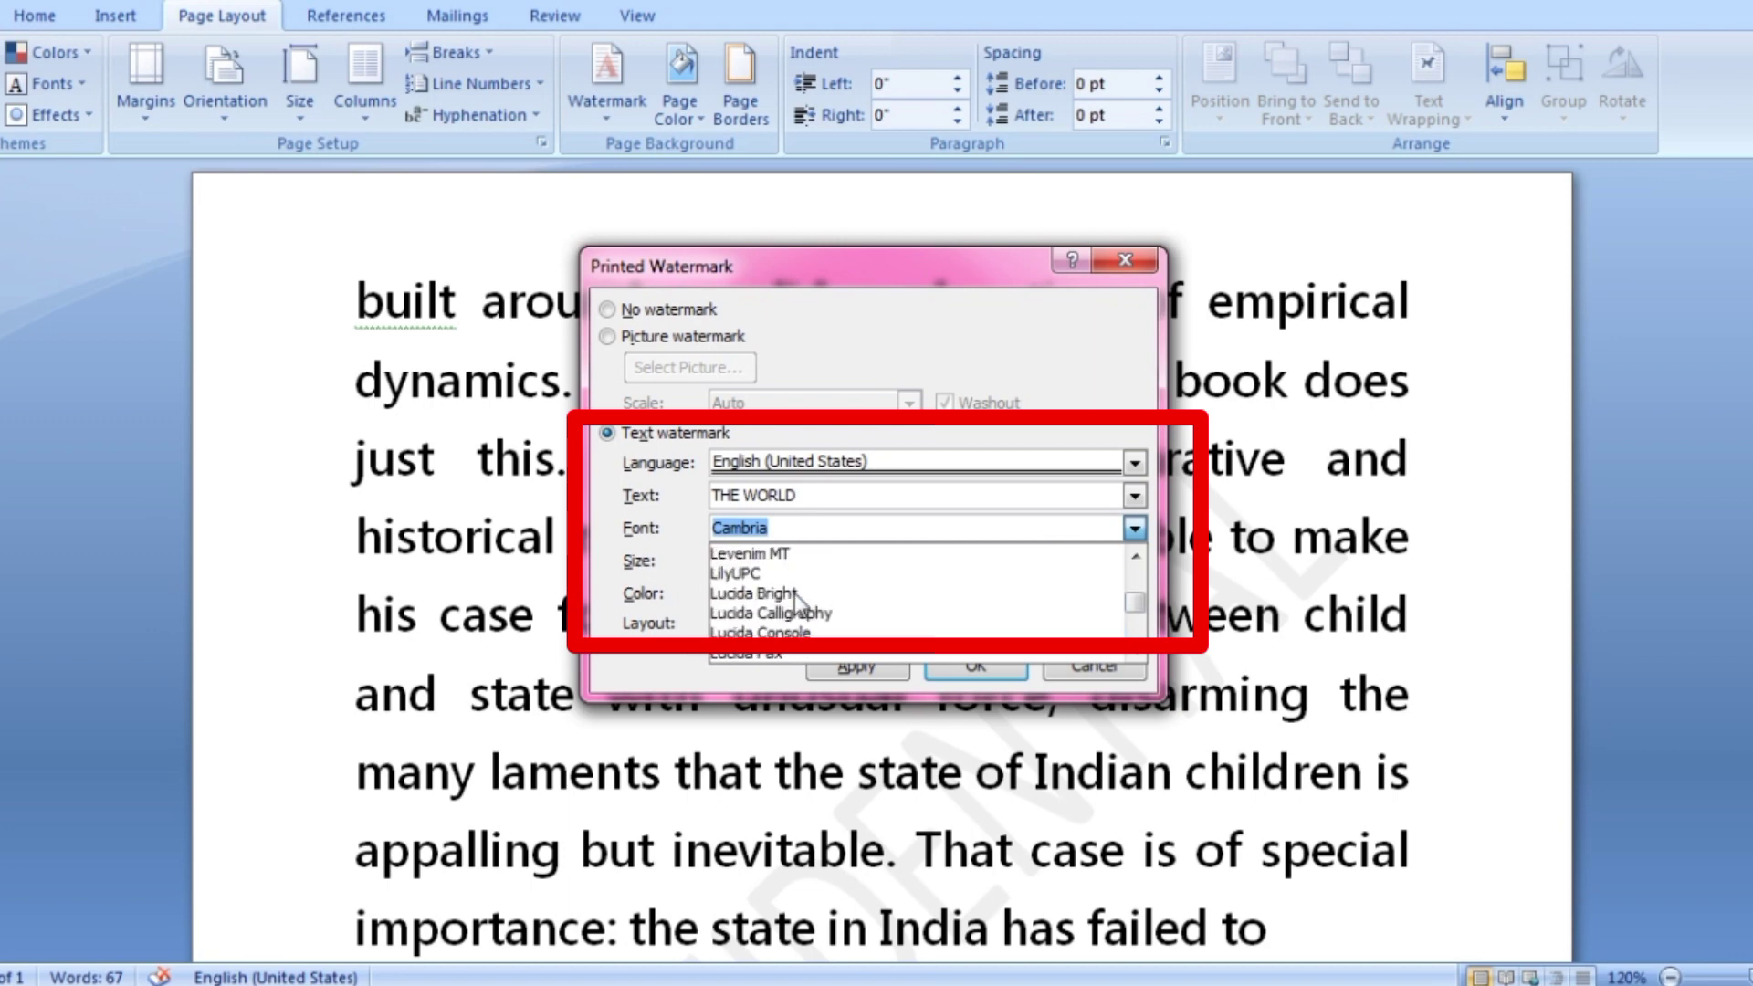
scroll(838, 592, down, 1)
scroll(834, 584, down, 3)
scroll(838, 589, down, 3)
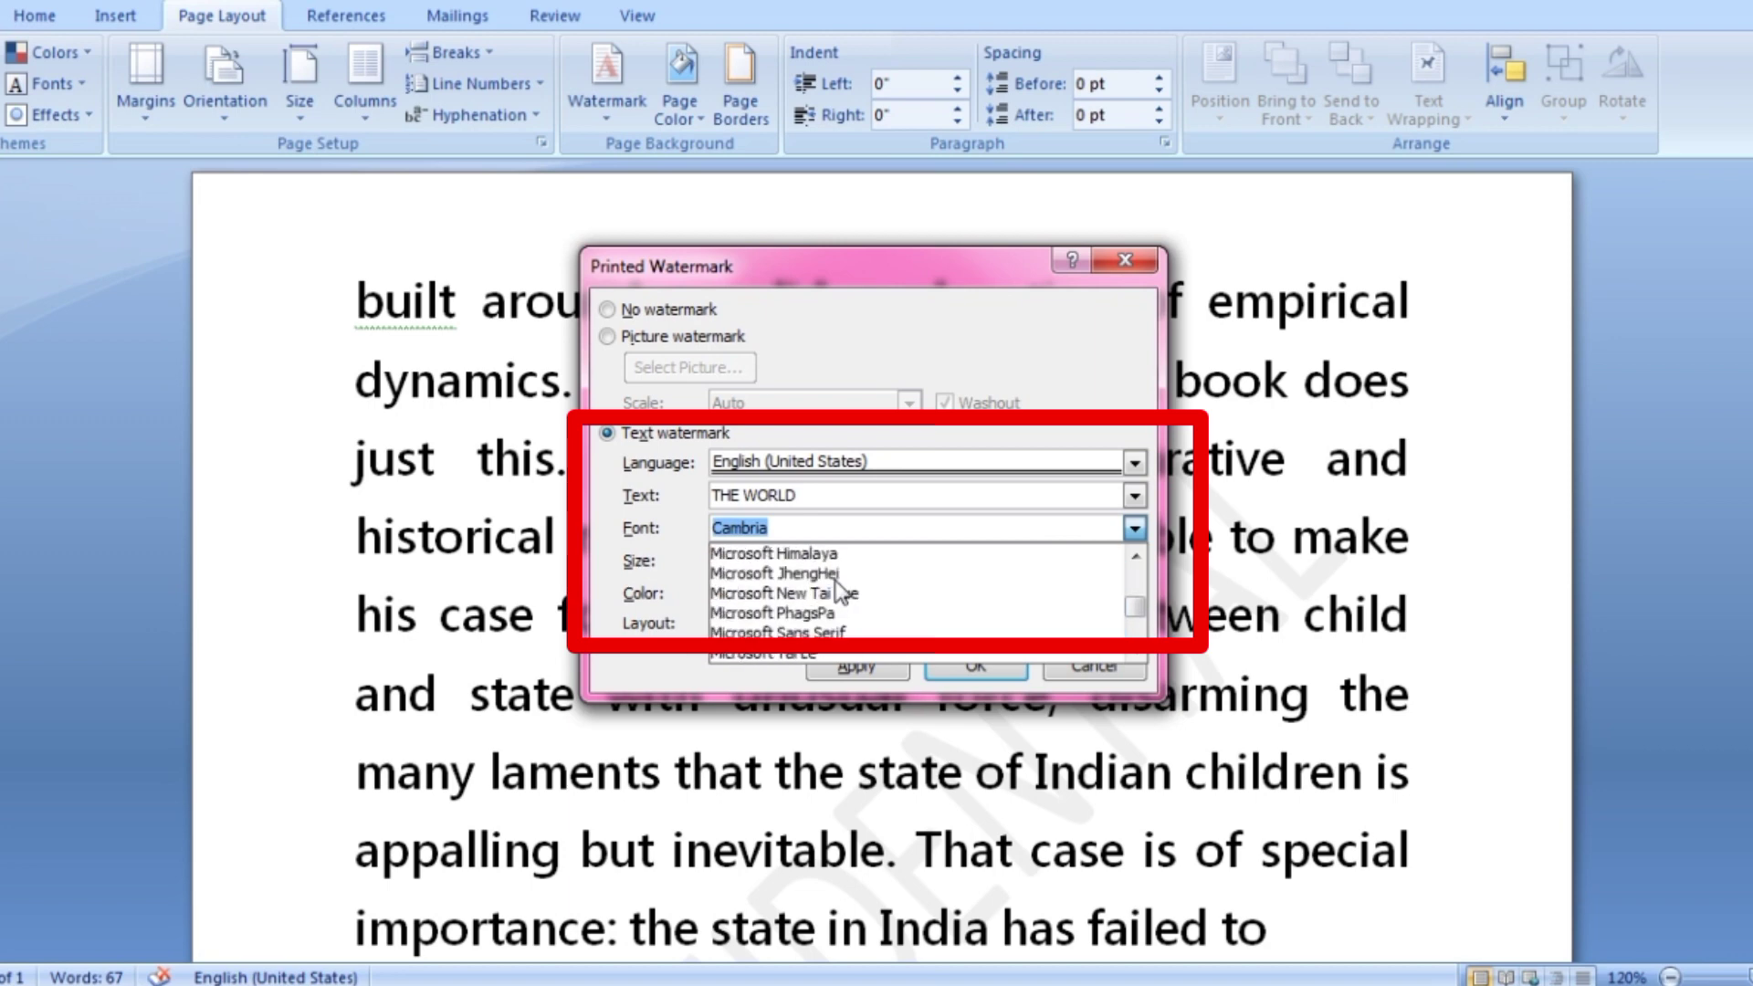
scroll(836, 594, down, 3)
click(775, 573)
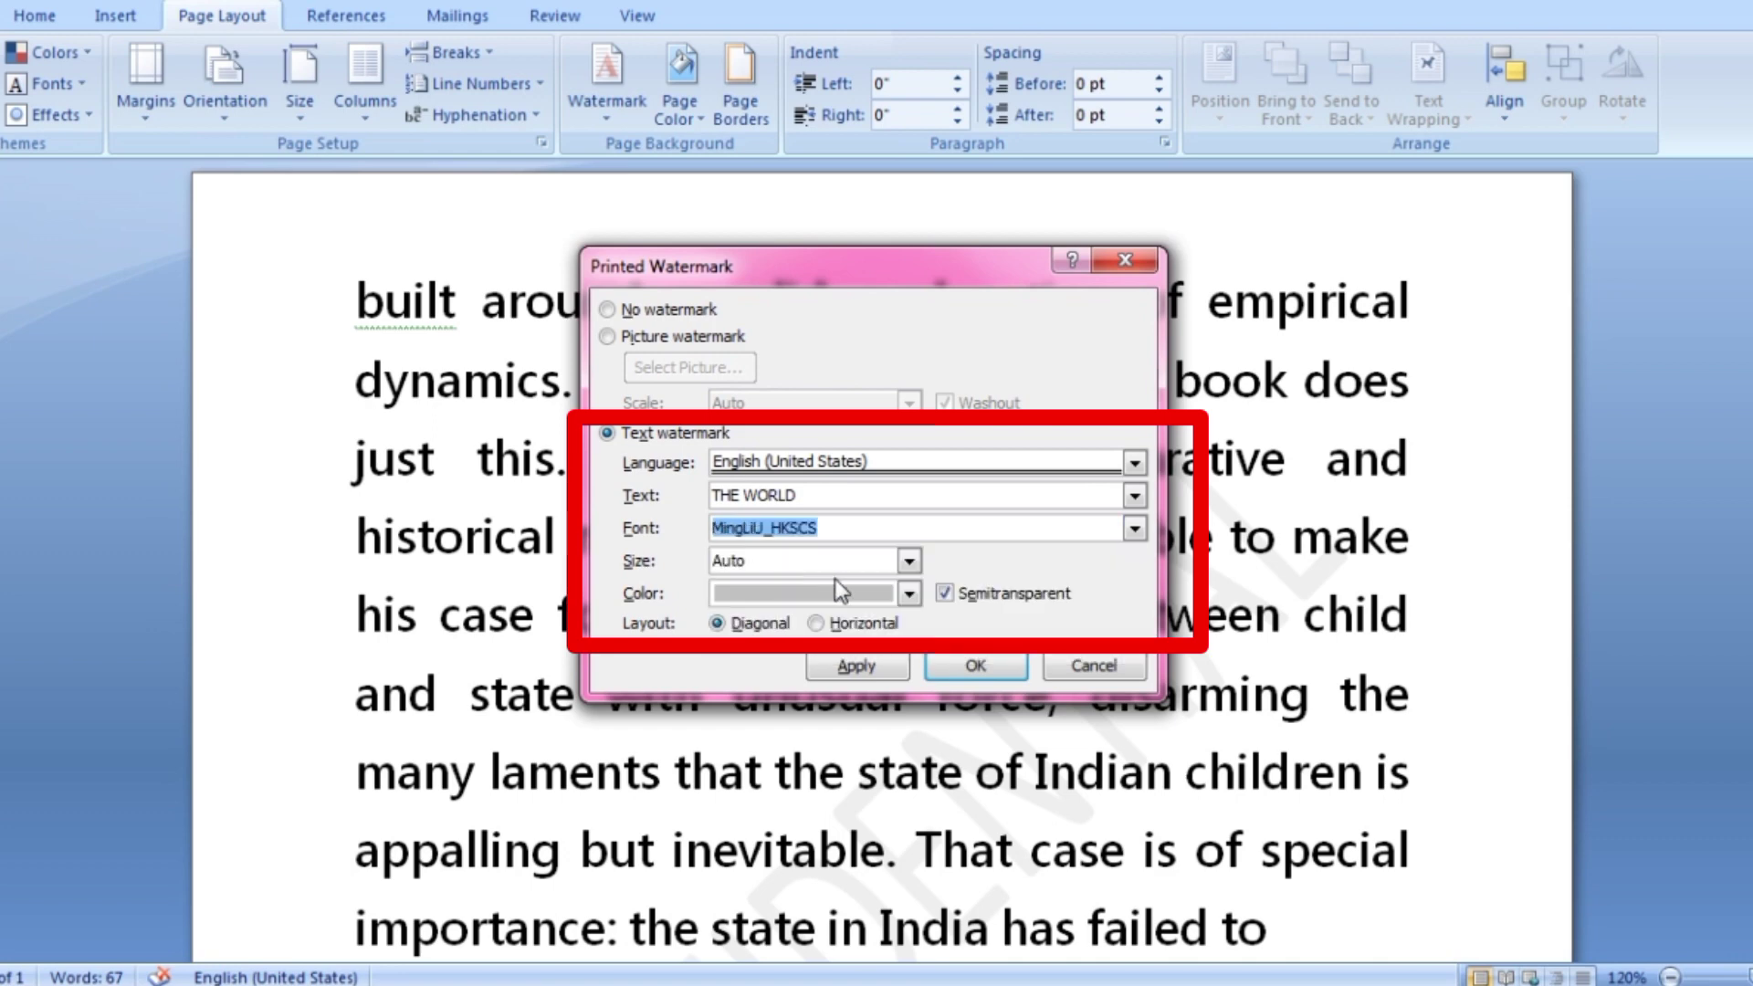
click(1134, 527)
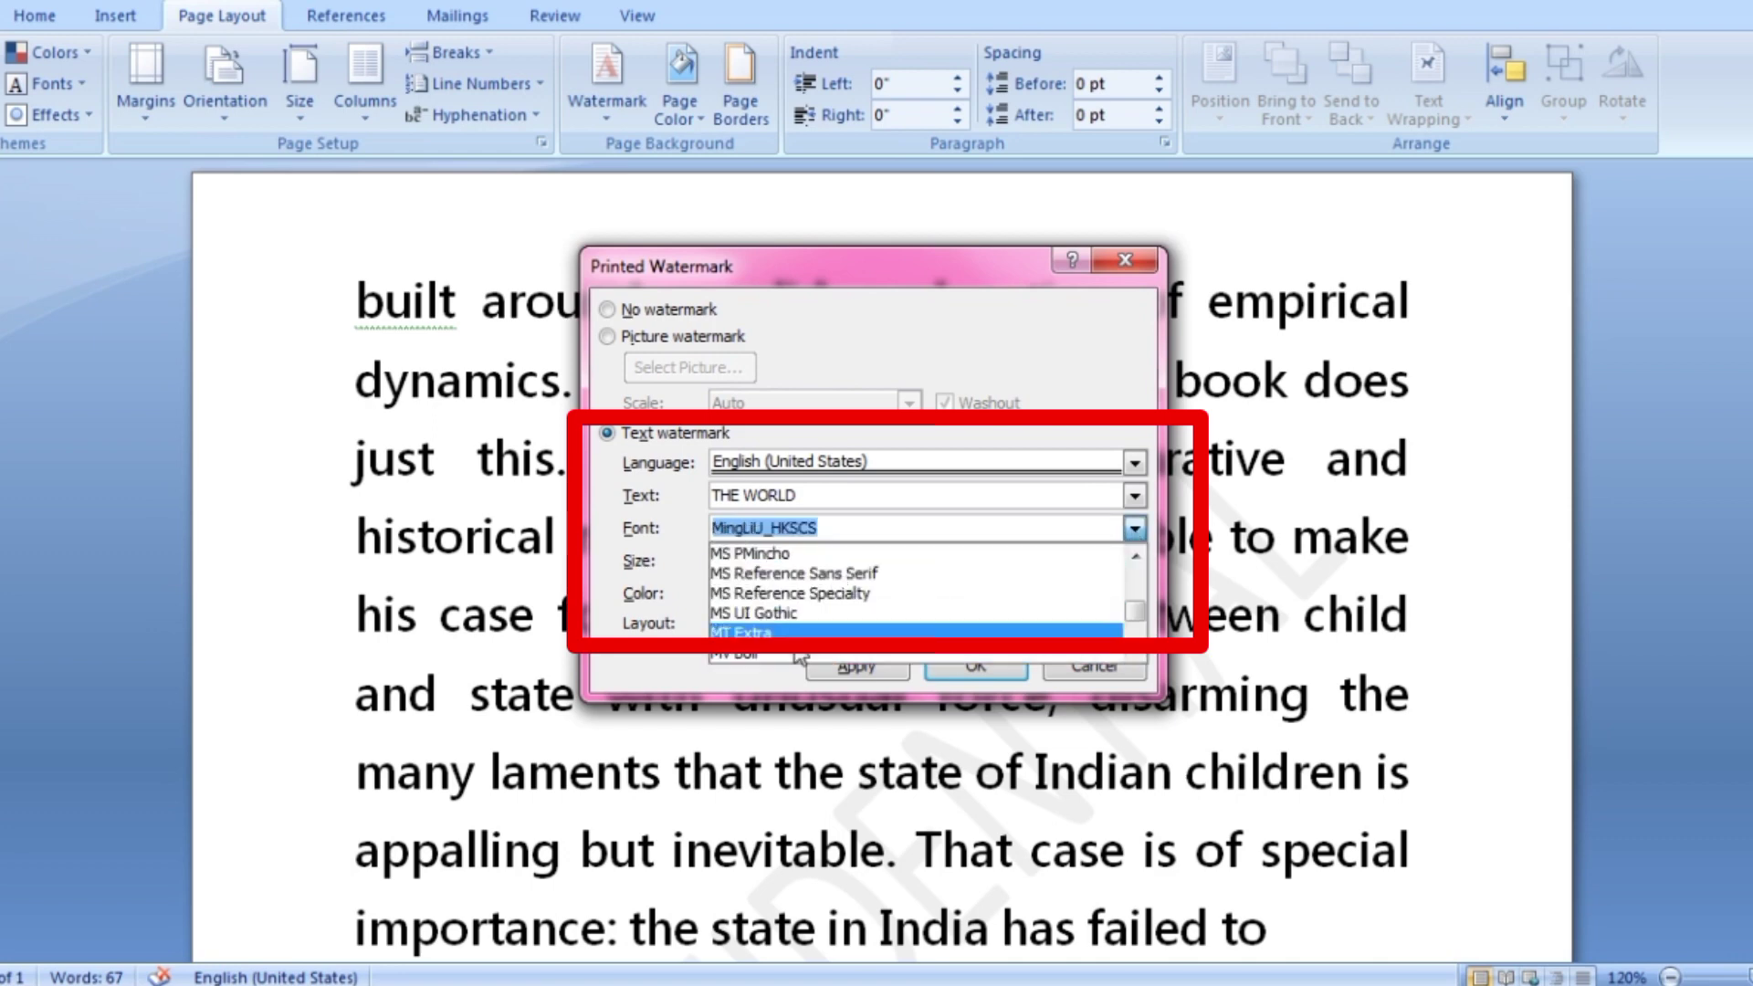
click(786, 632)
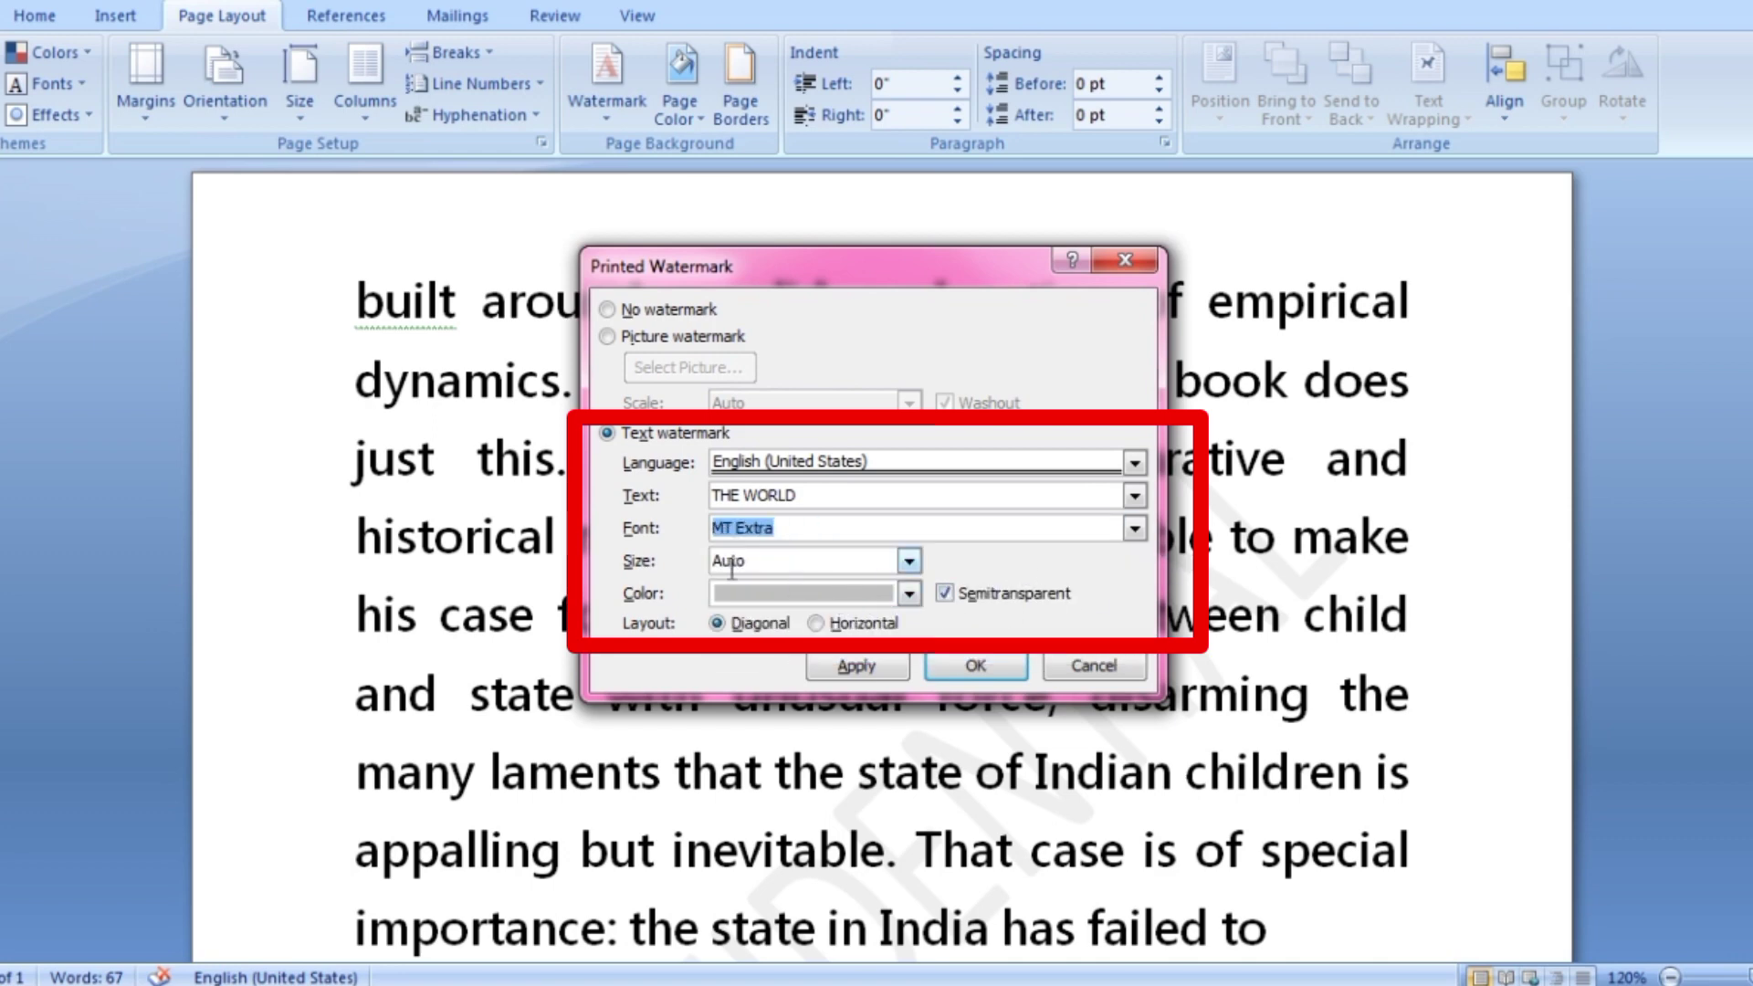
Check the watermark size options, leaving the size at Auto.
click(909, 561)
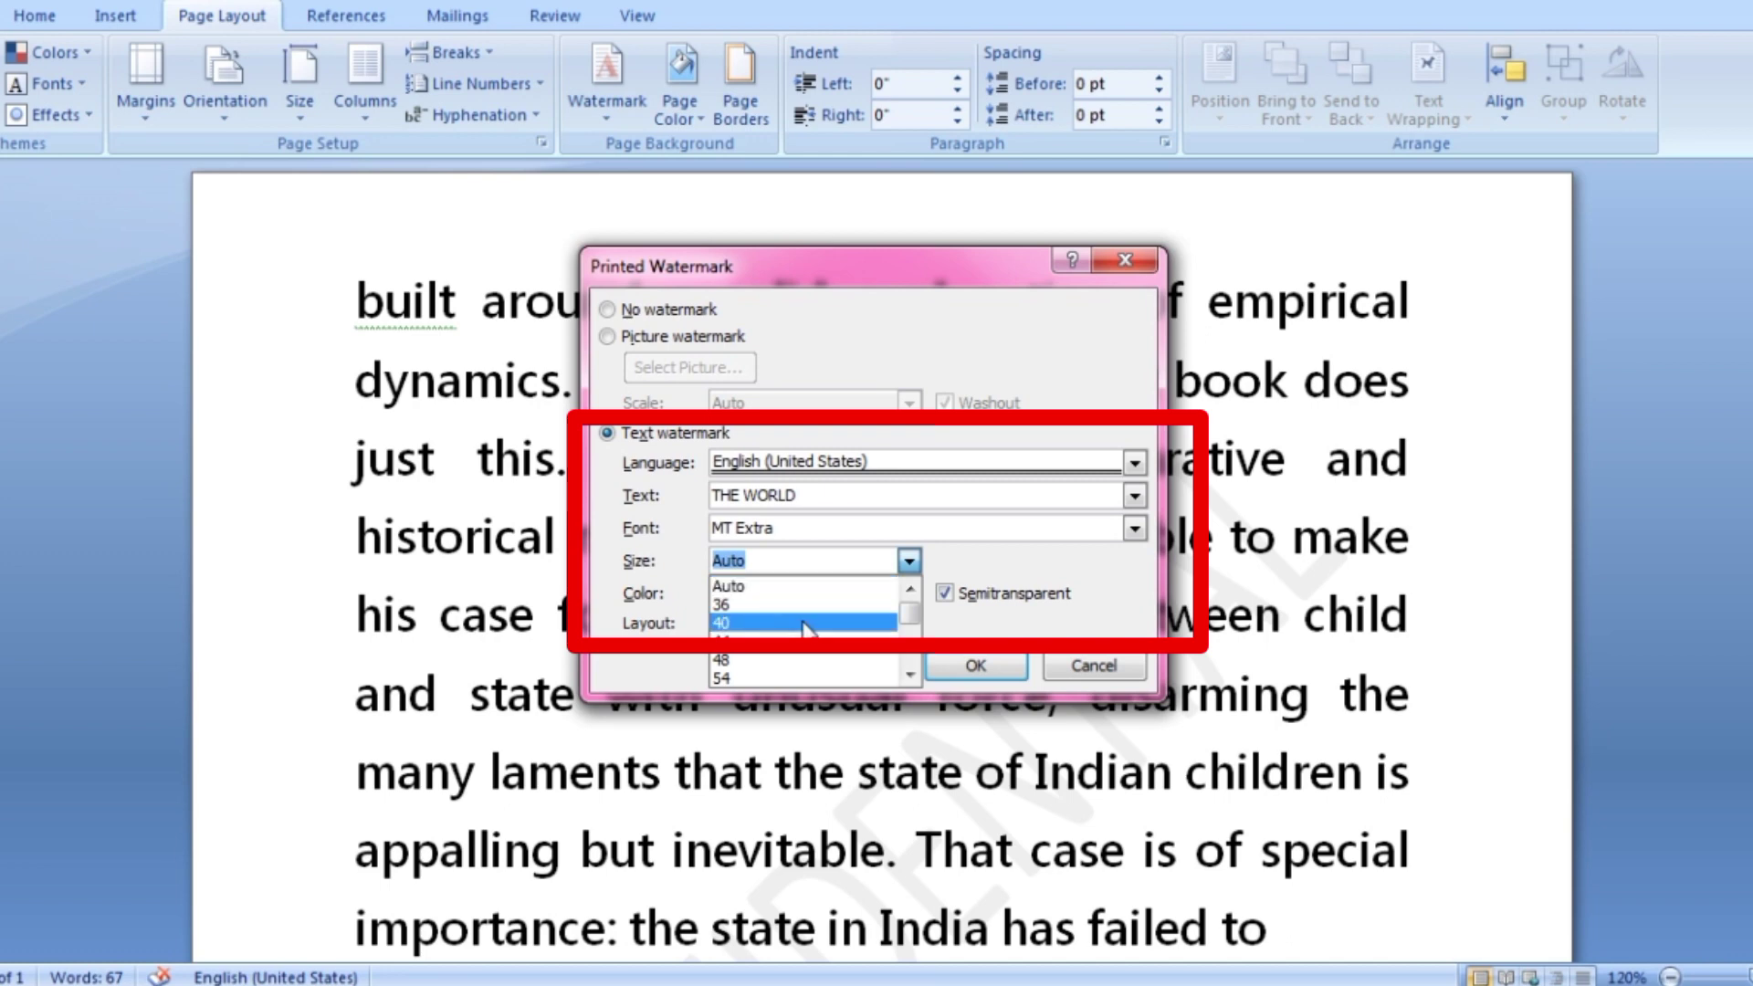
scroll(794, 630, down, 3)
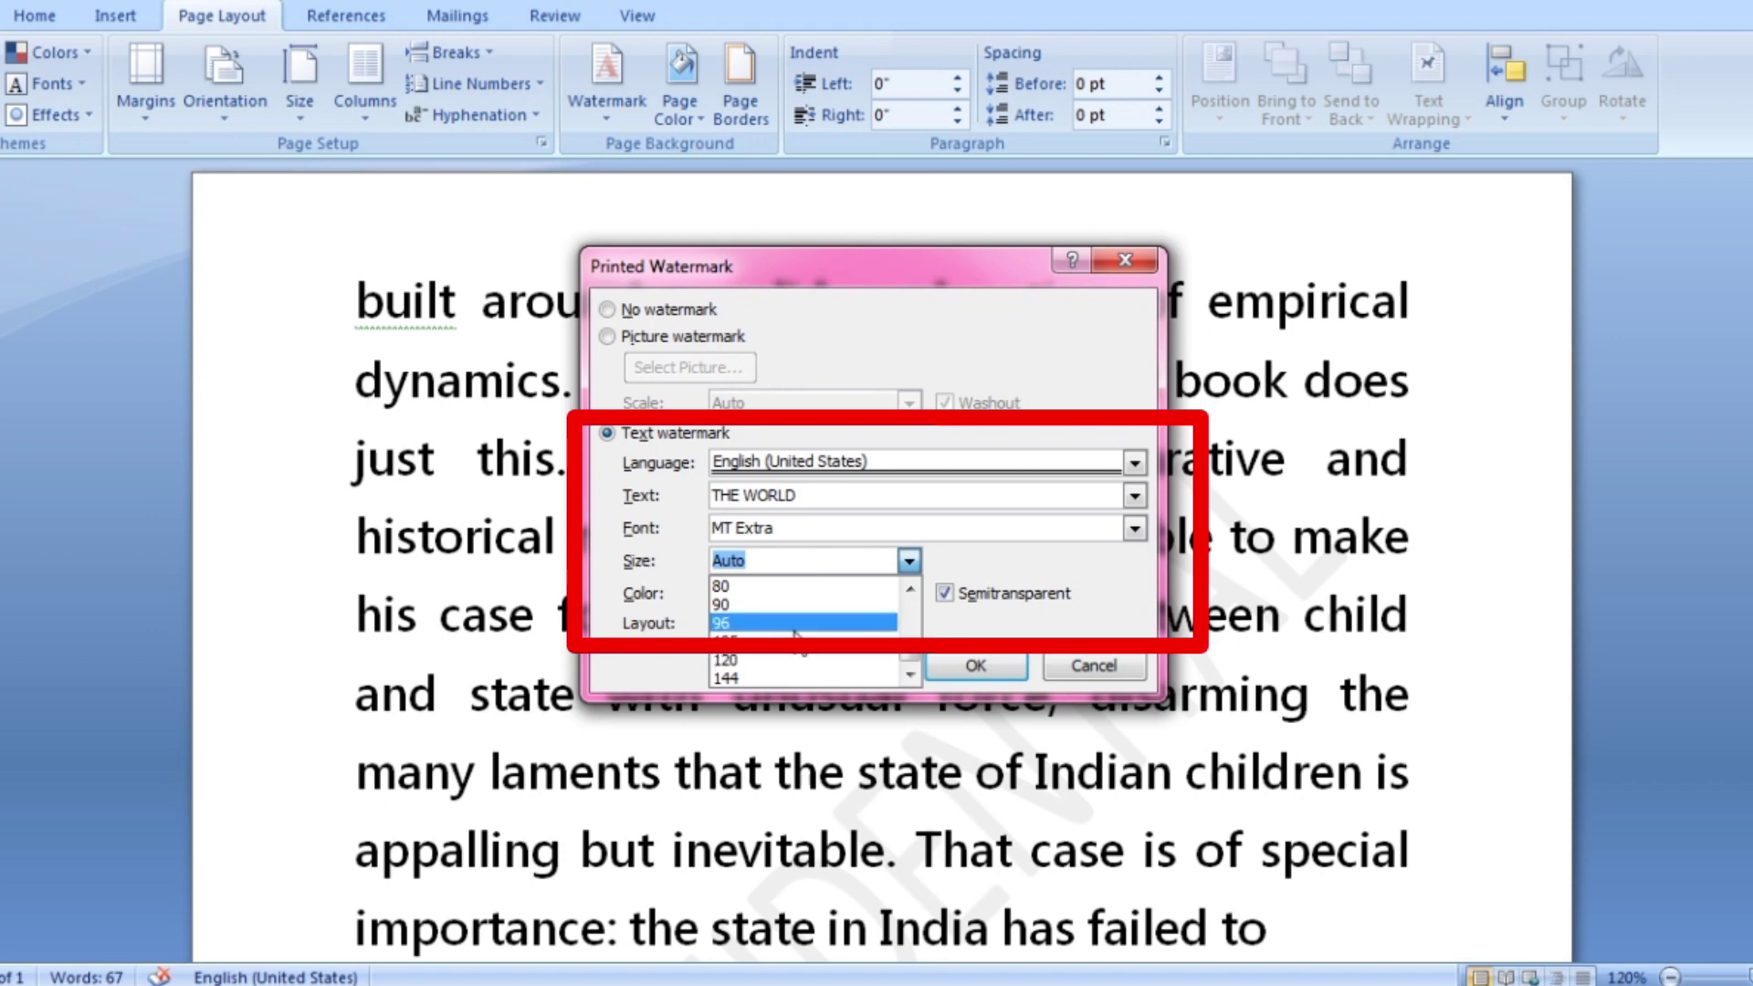
scroll(794, 637, up, 3)
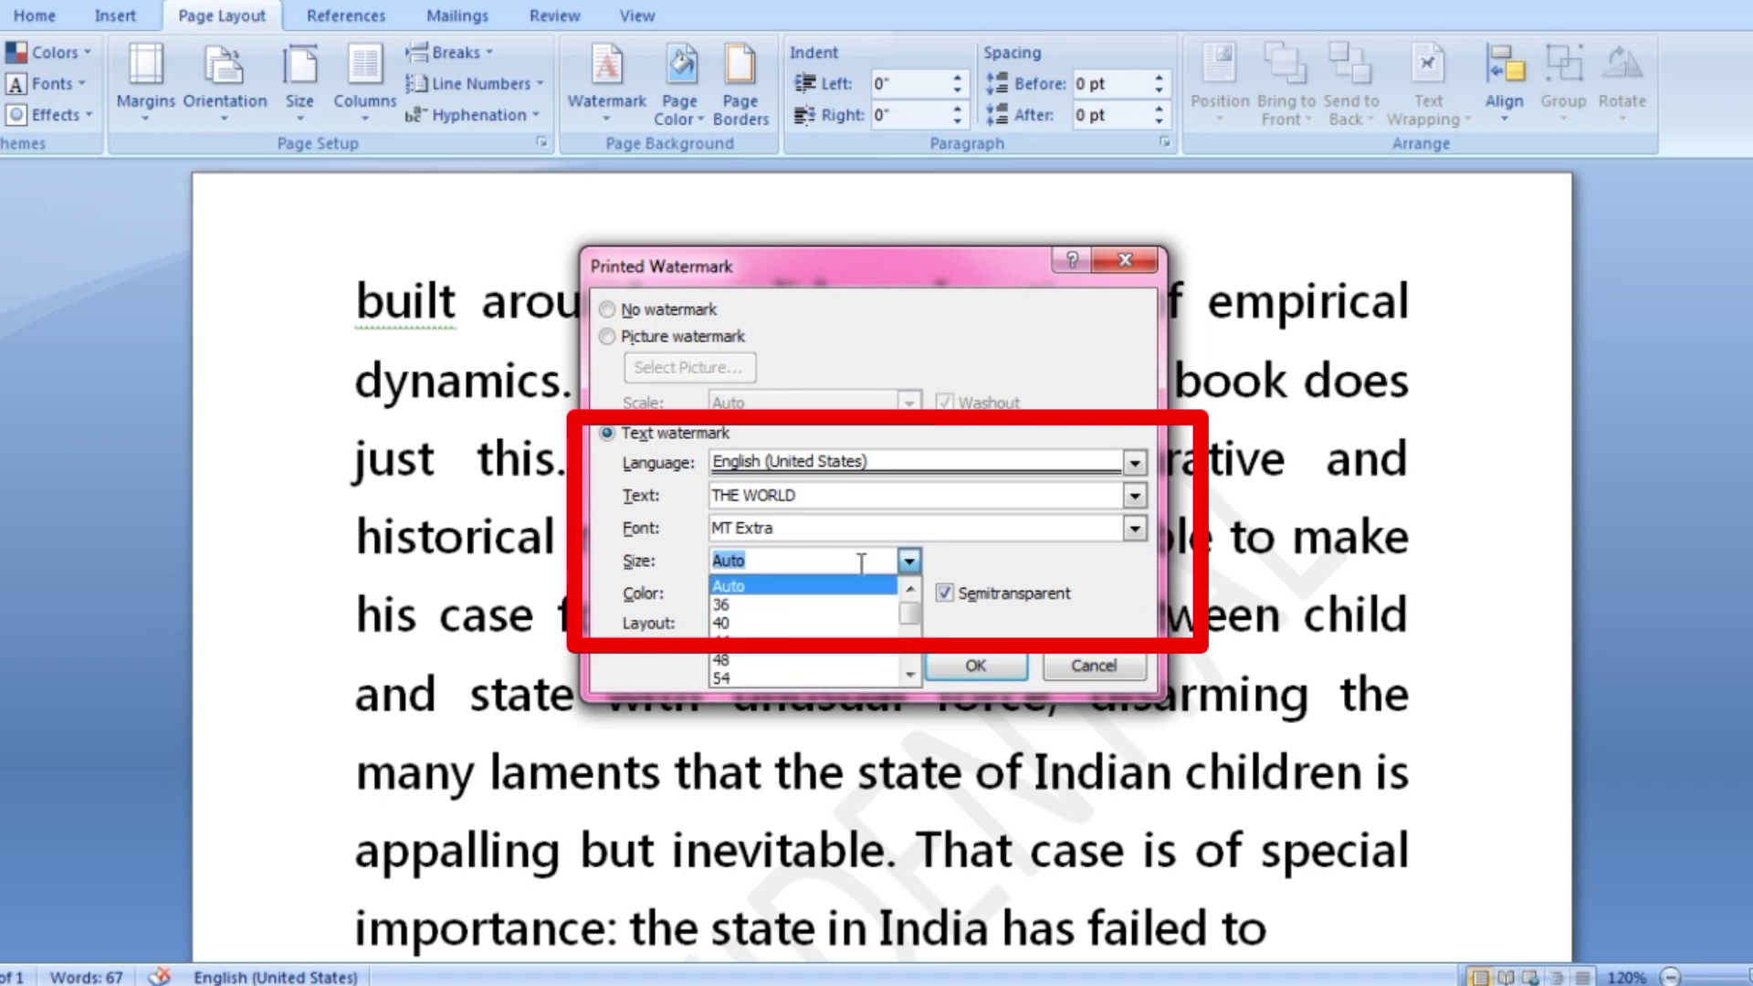
Keep Auto size, make the THE WORLD watermark red and apply it to the page.
click(963, 566)
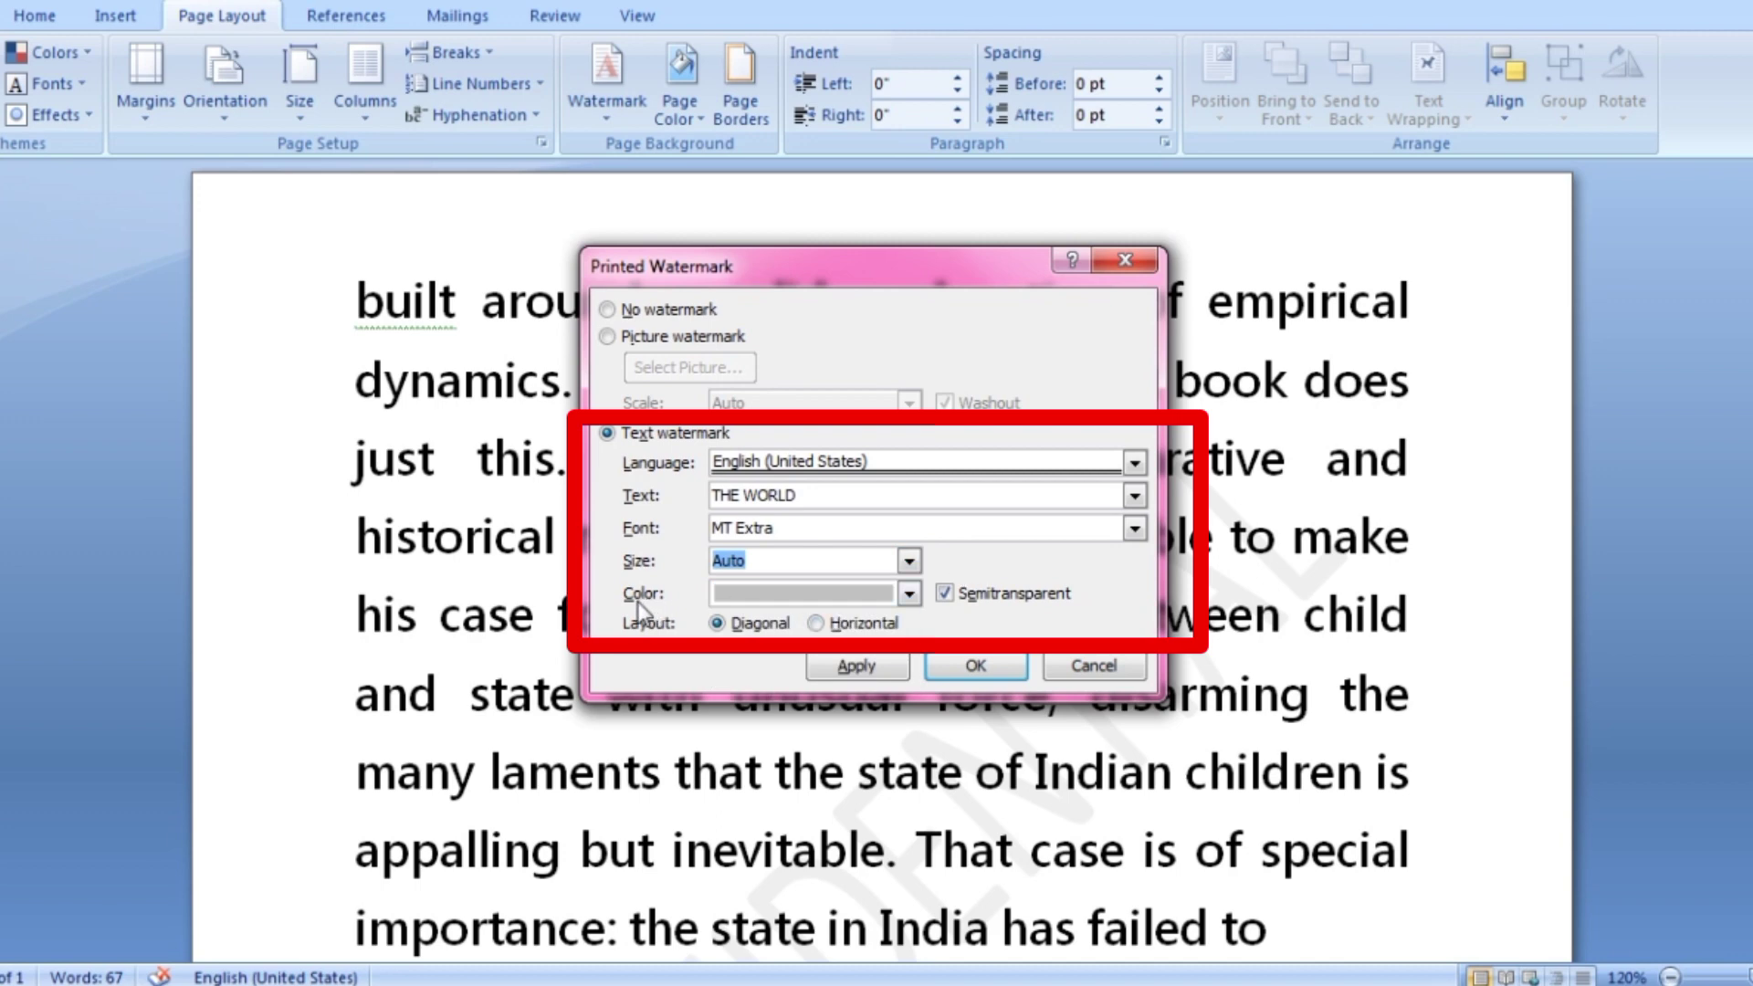
click(909, 594)
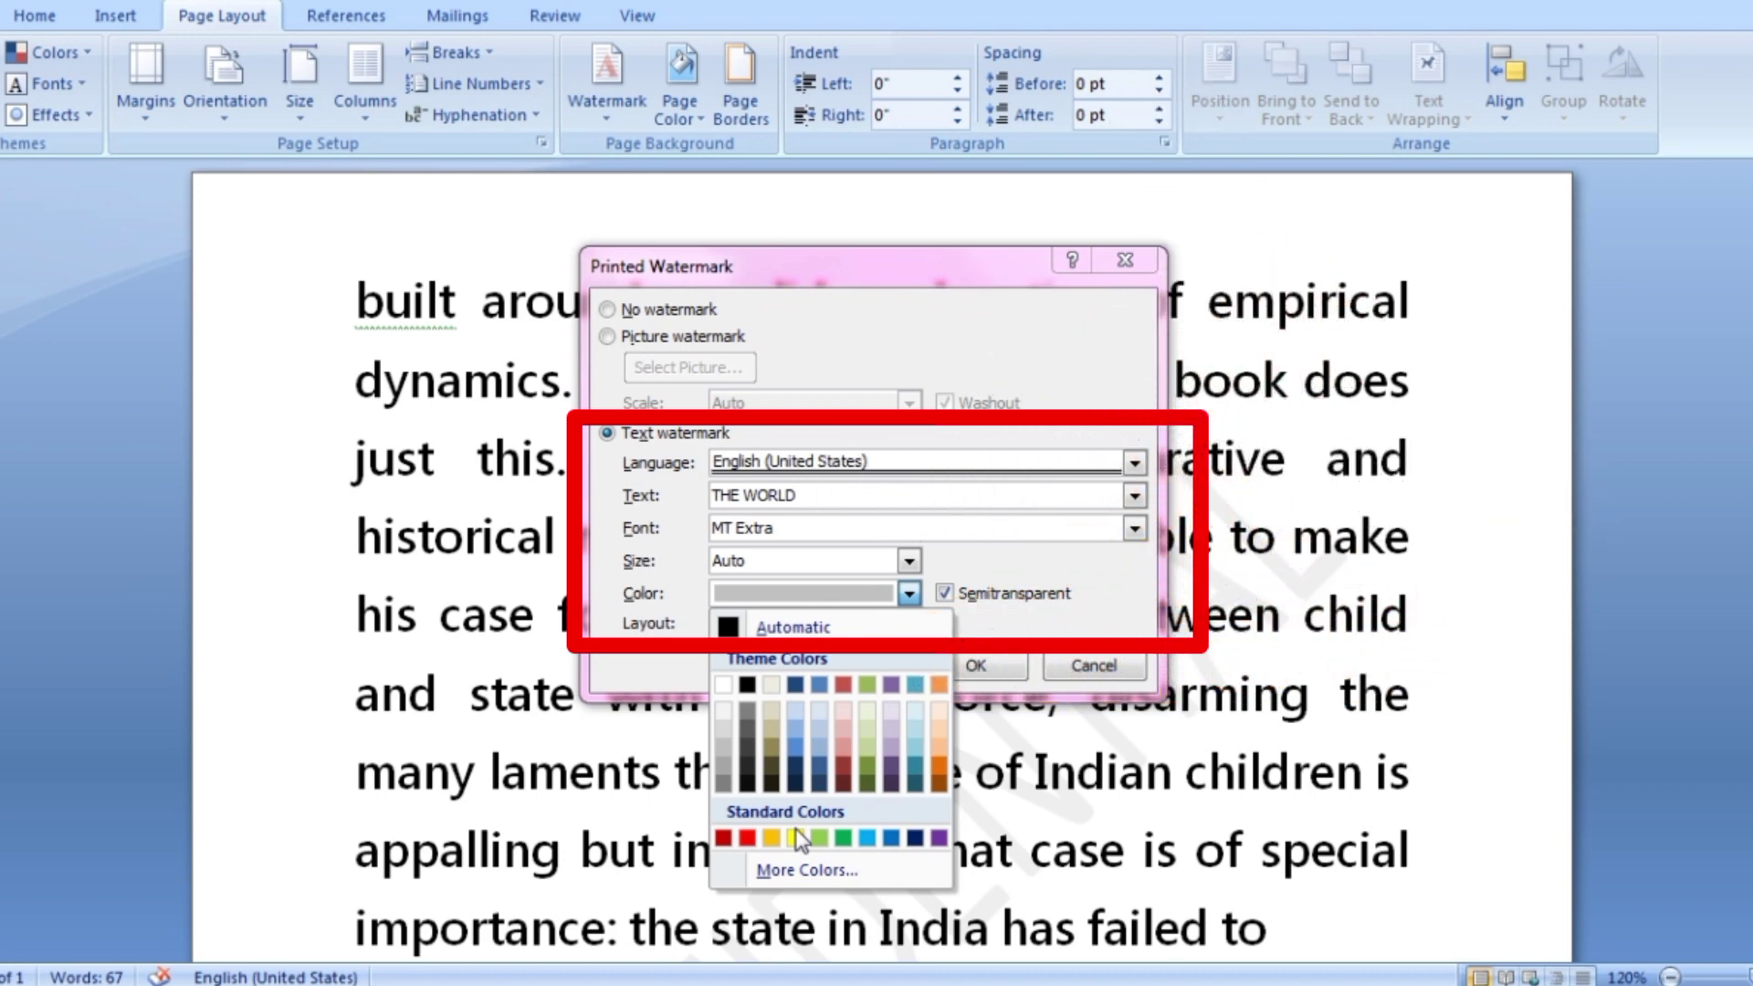
click(748, 838)
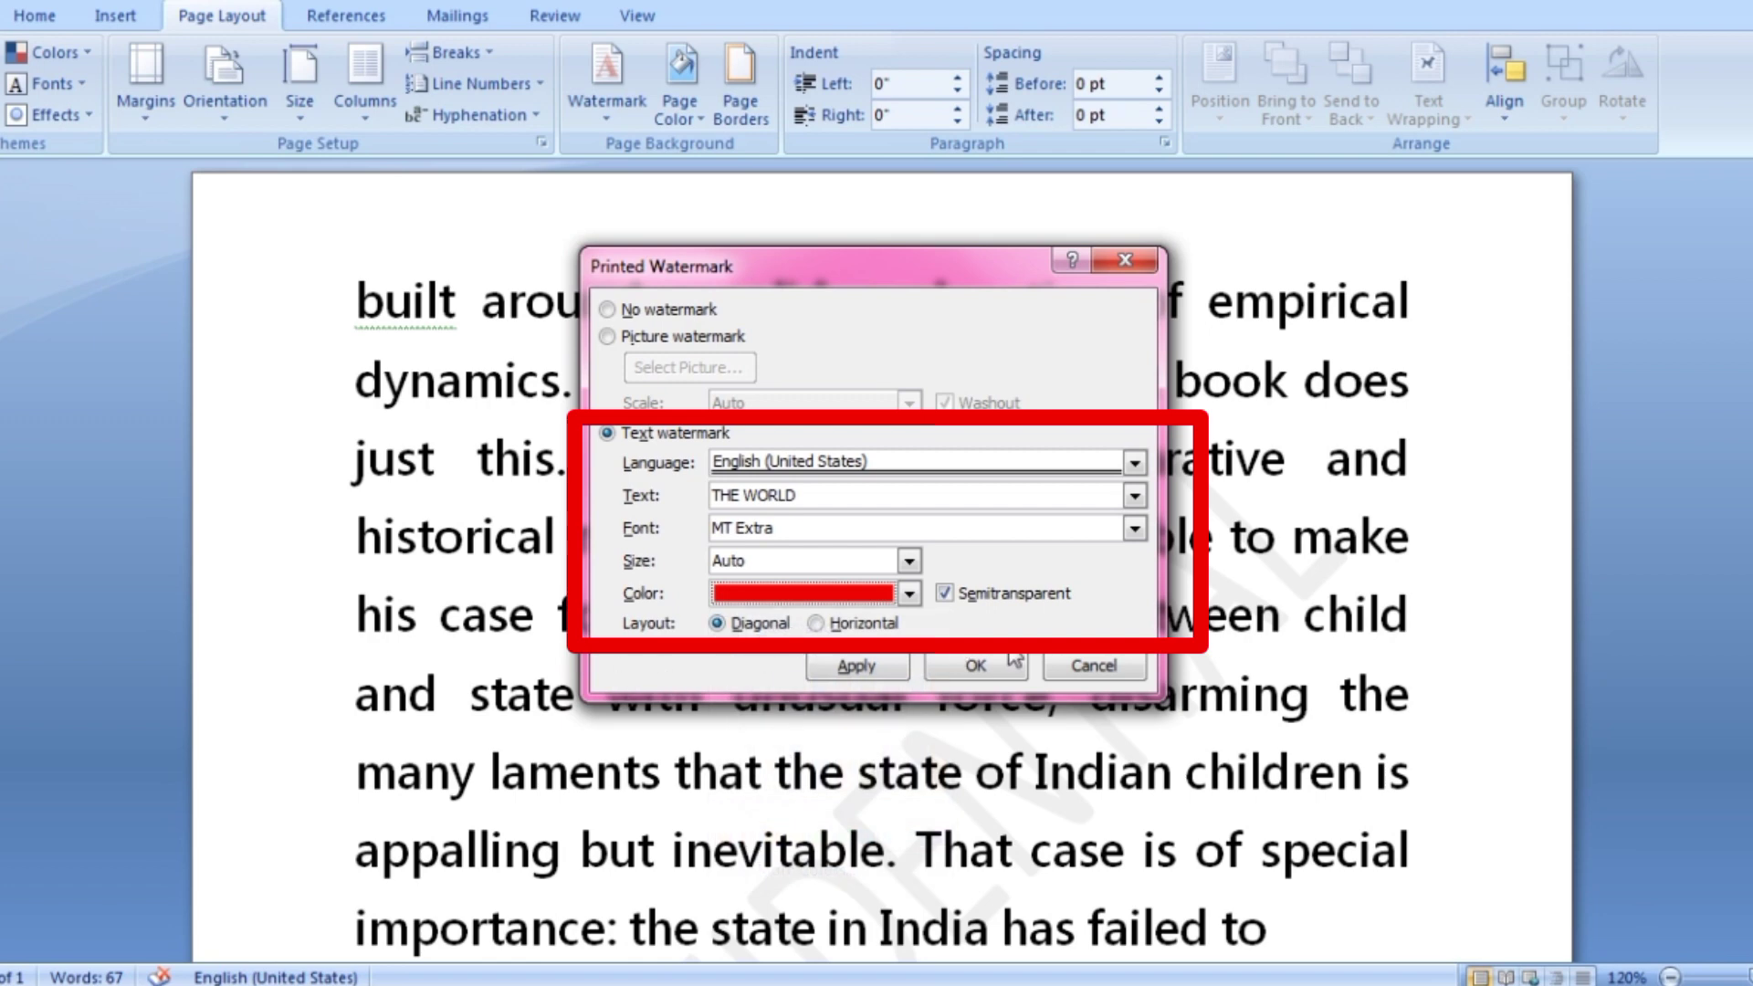
click(865, 670)
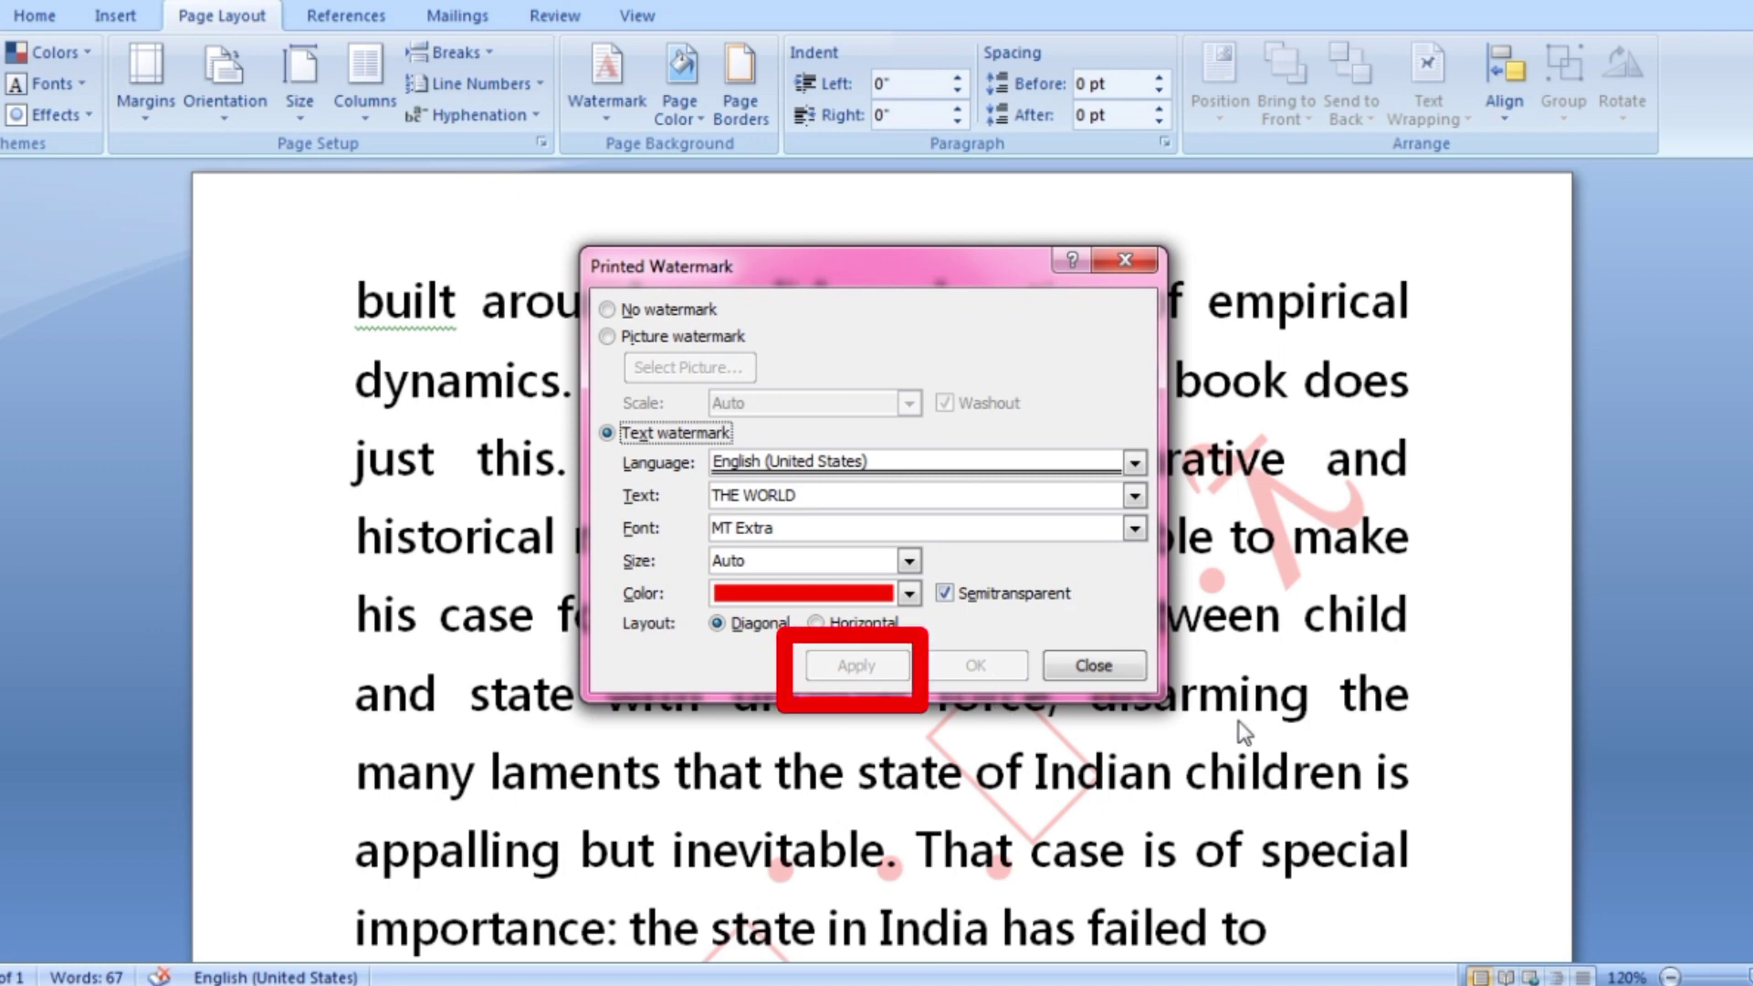
Close the watermark dialog, check the page, and reopen the Custom Watermark settings.
click(1119, 668)
scroll(1139, 754, down, 1)
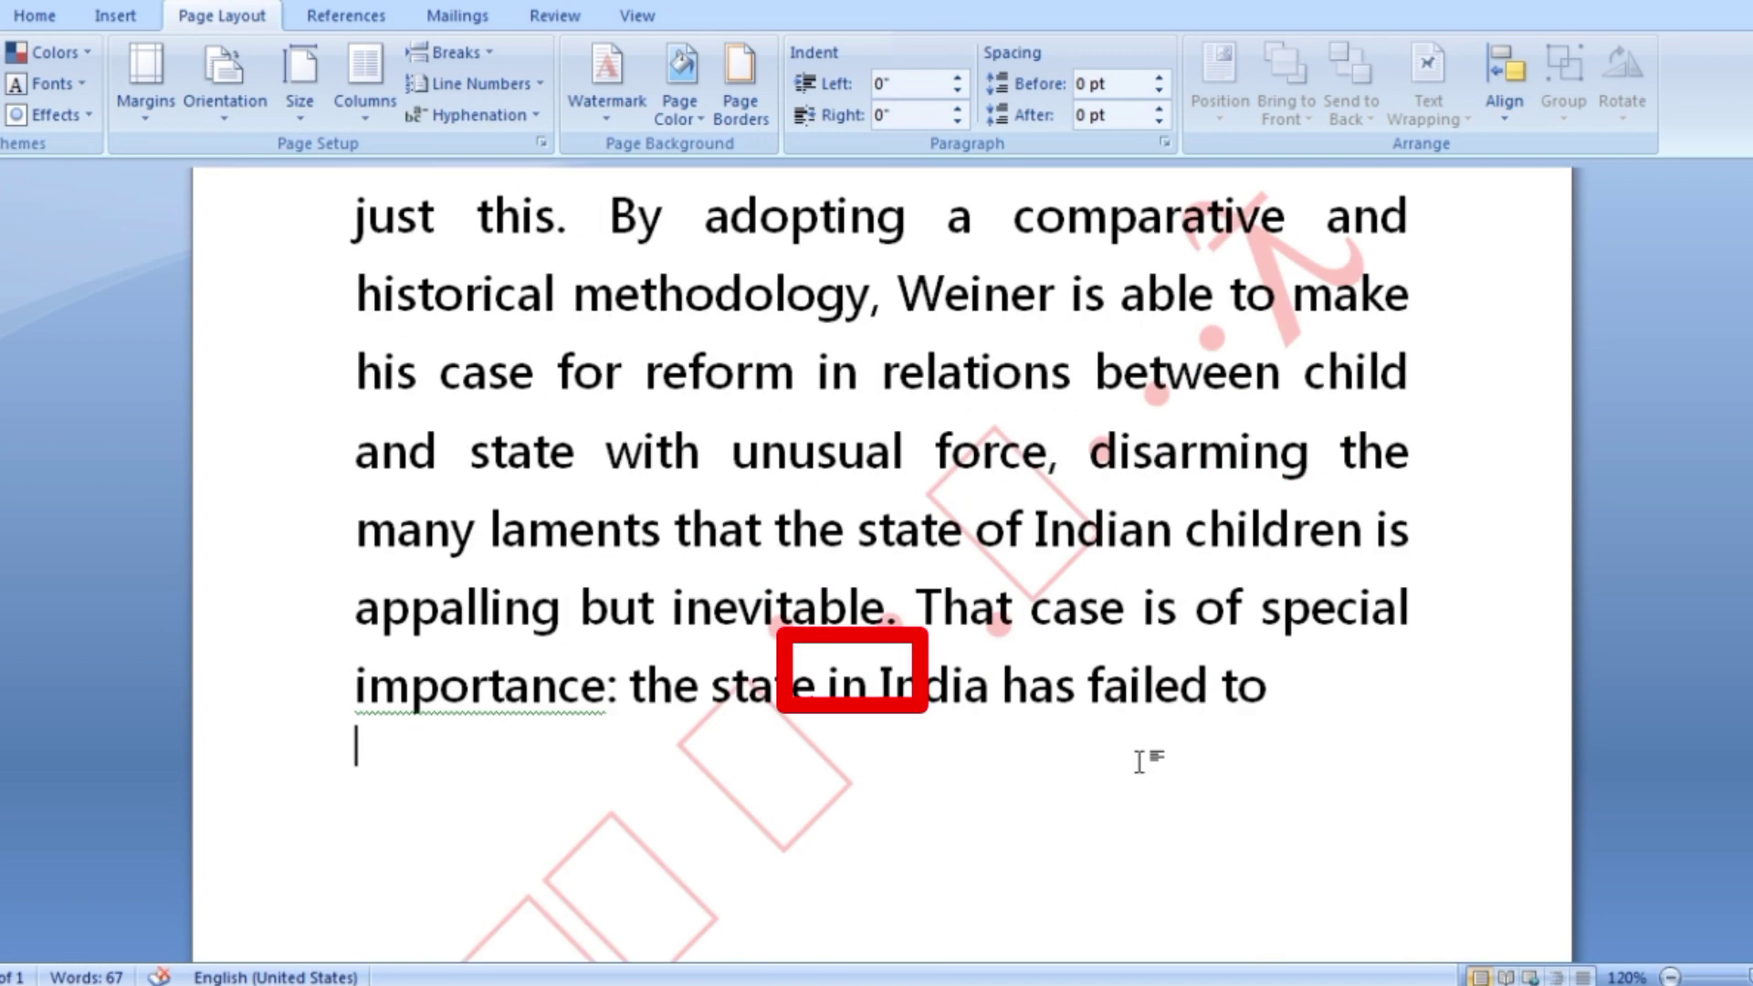
scroll(1143, 721, down, 1)
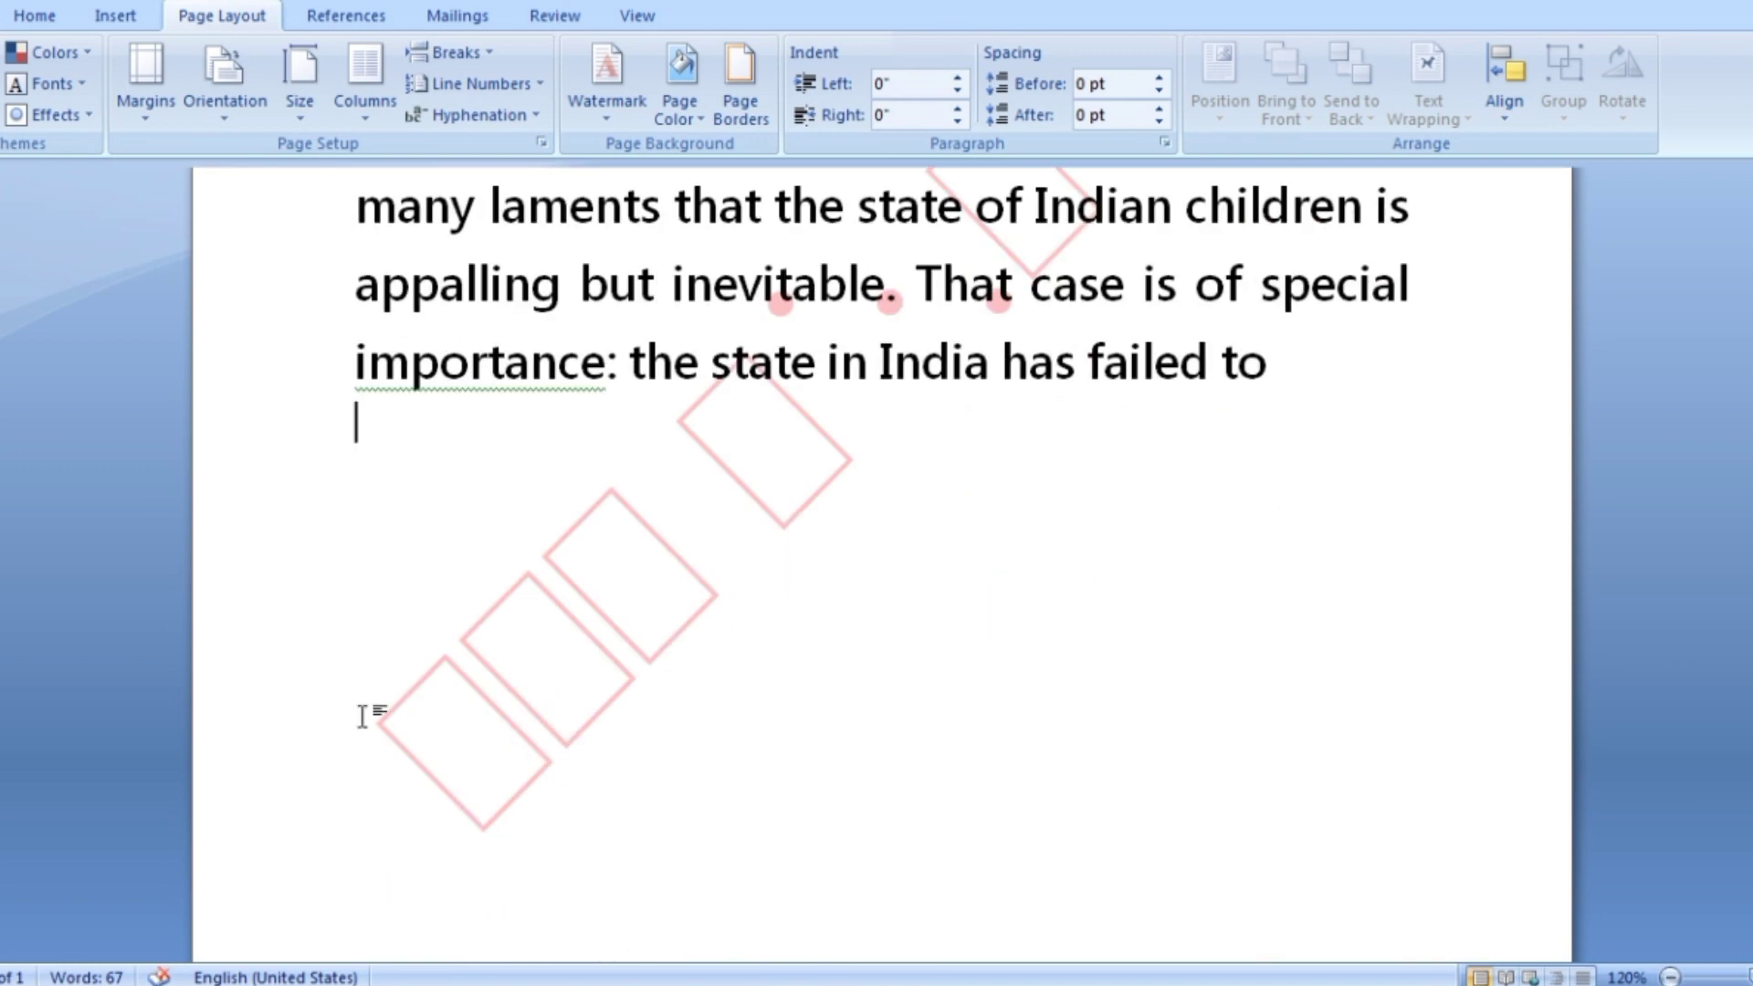
scroll(1122, 537, up, 1)
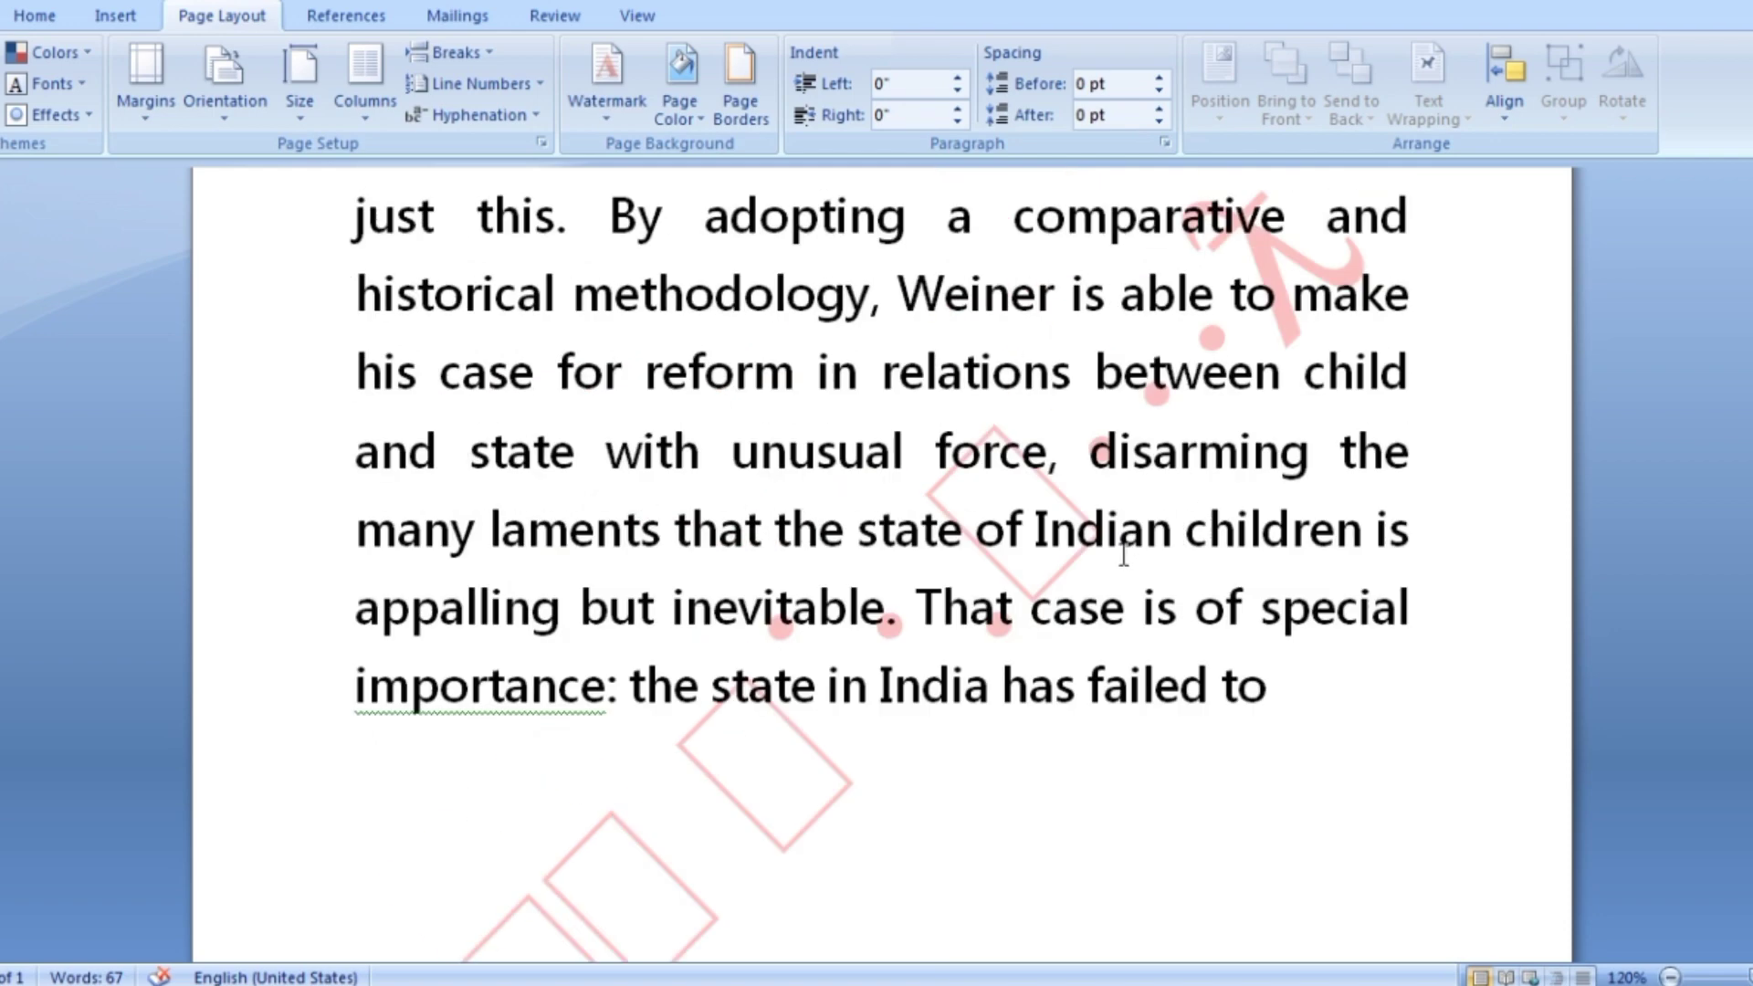
click(617, 117)
click(687, 676)
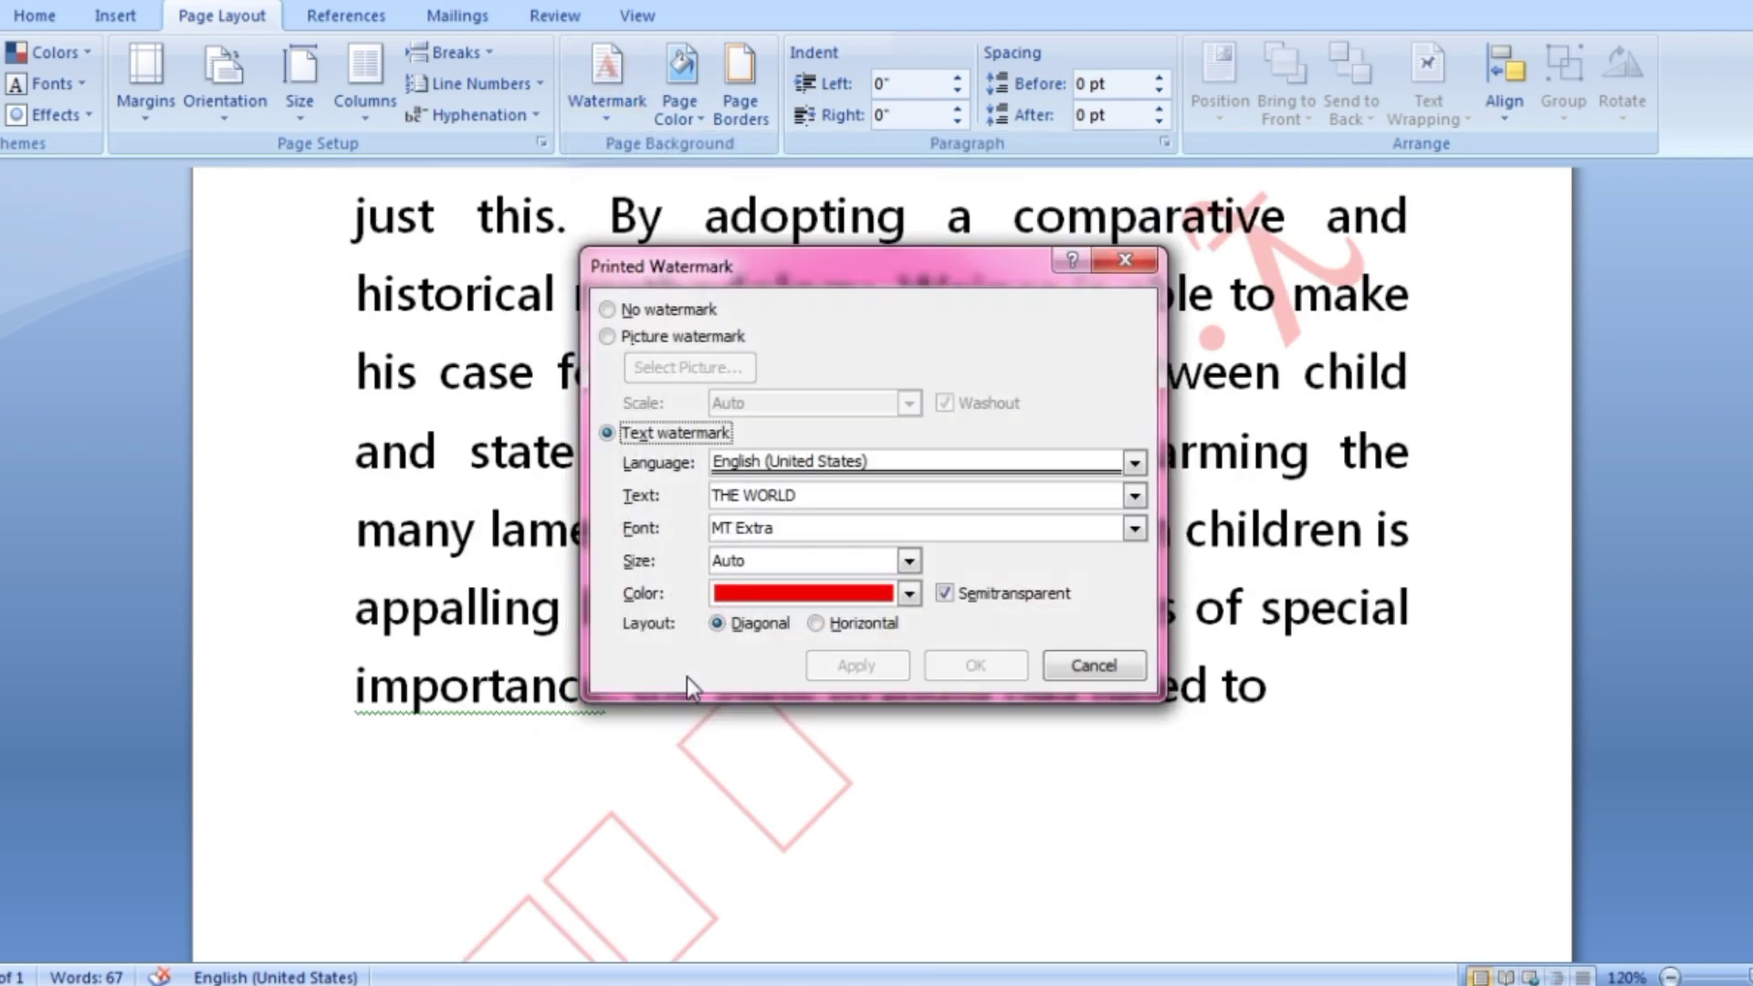
Change the watermark font to Aharoni, confirm with OK, and review the page.
click(1134, 527)
scroll(1056, 521, up, 5)
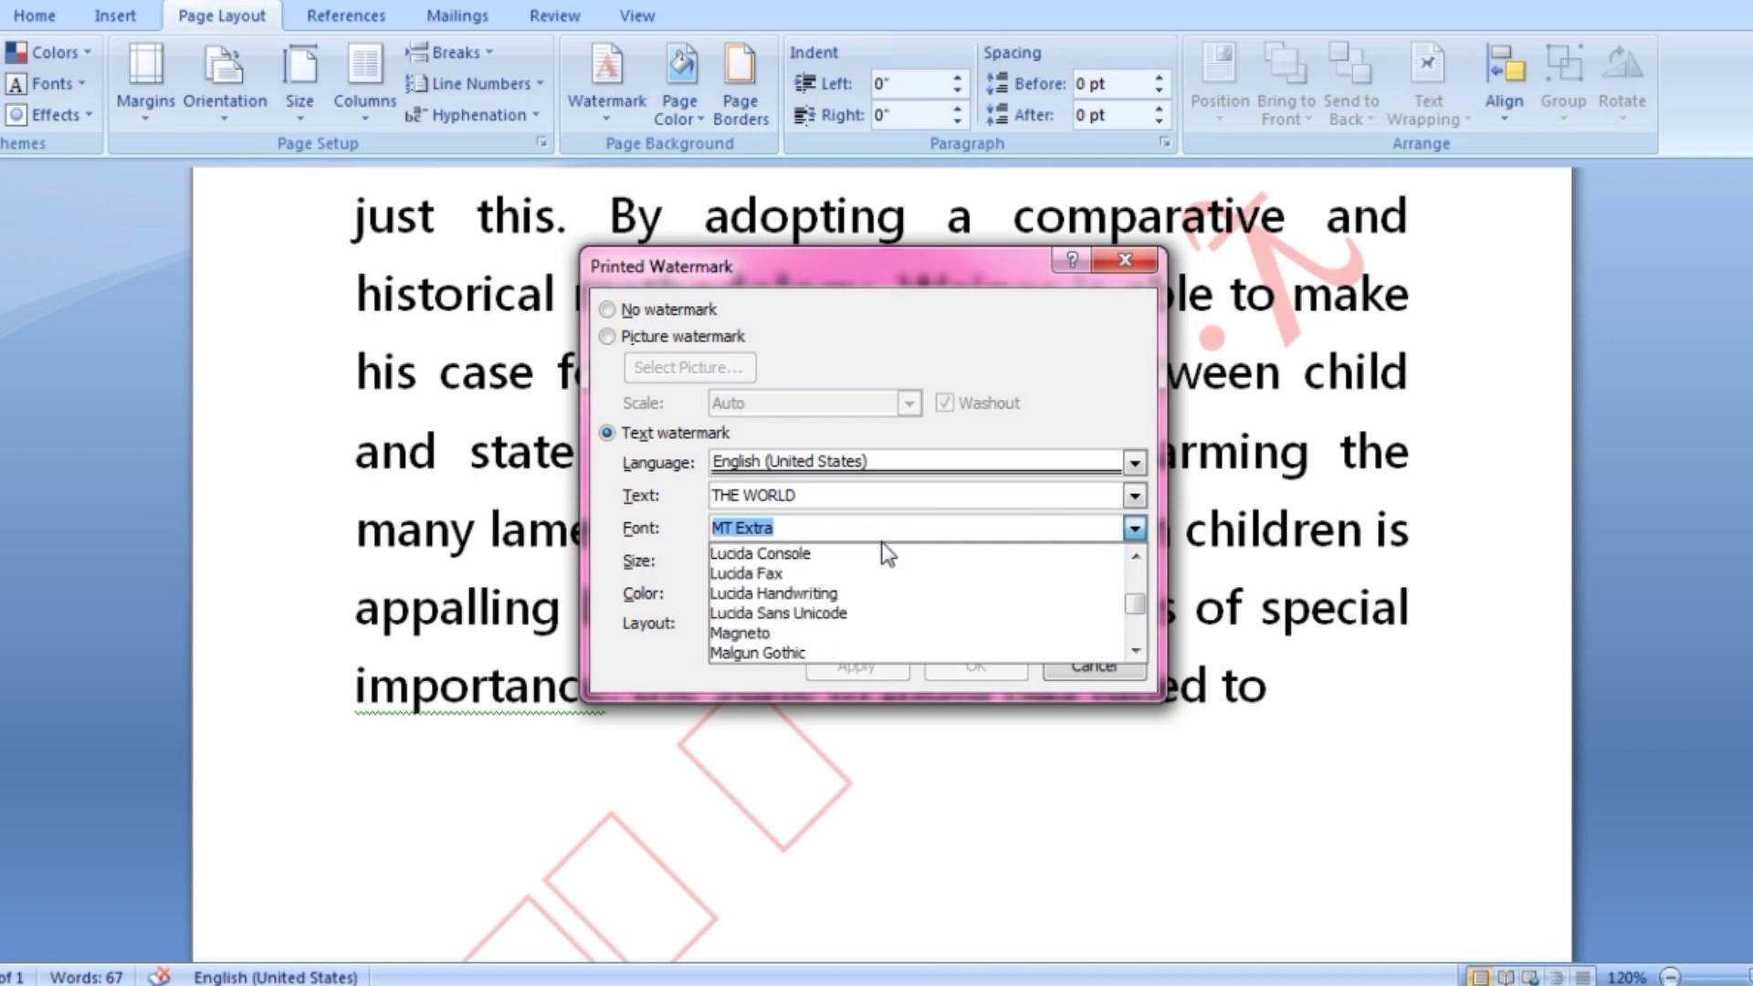
scroll(892, 553, up, 5)
scroll(890, 552, up, 10)
scroll(892, 550, up, 5)
scroll(867, 561, up, 5)
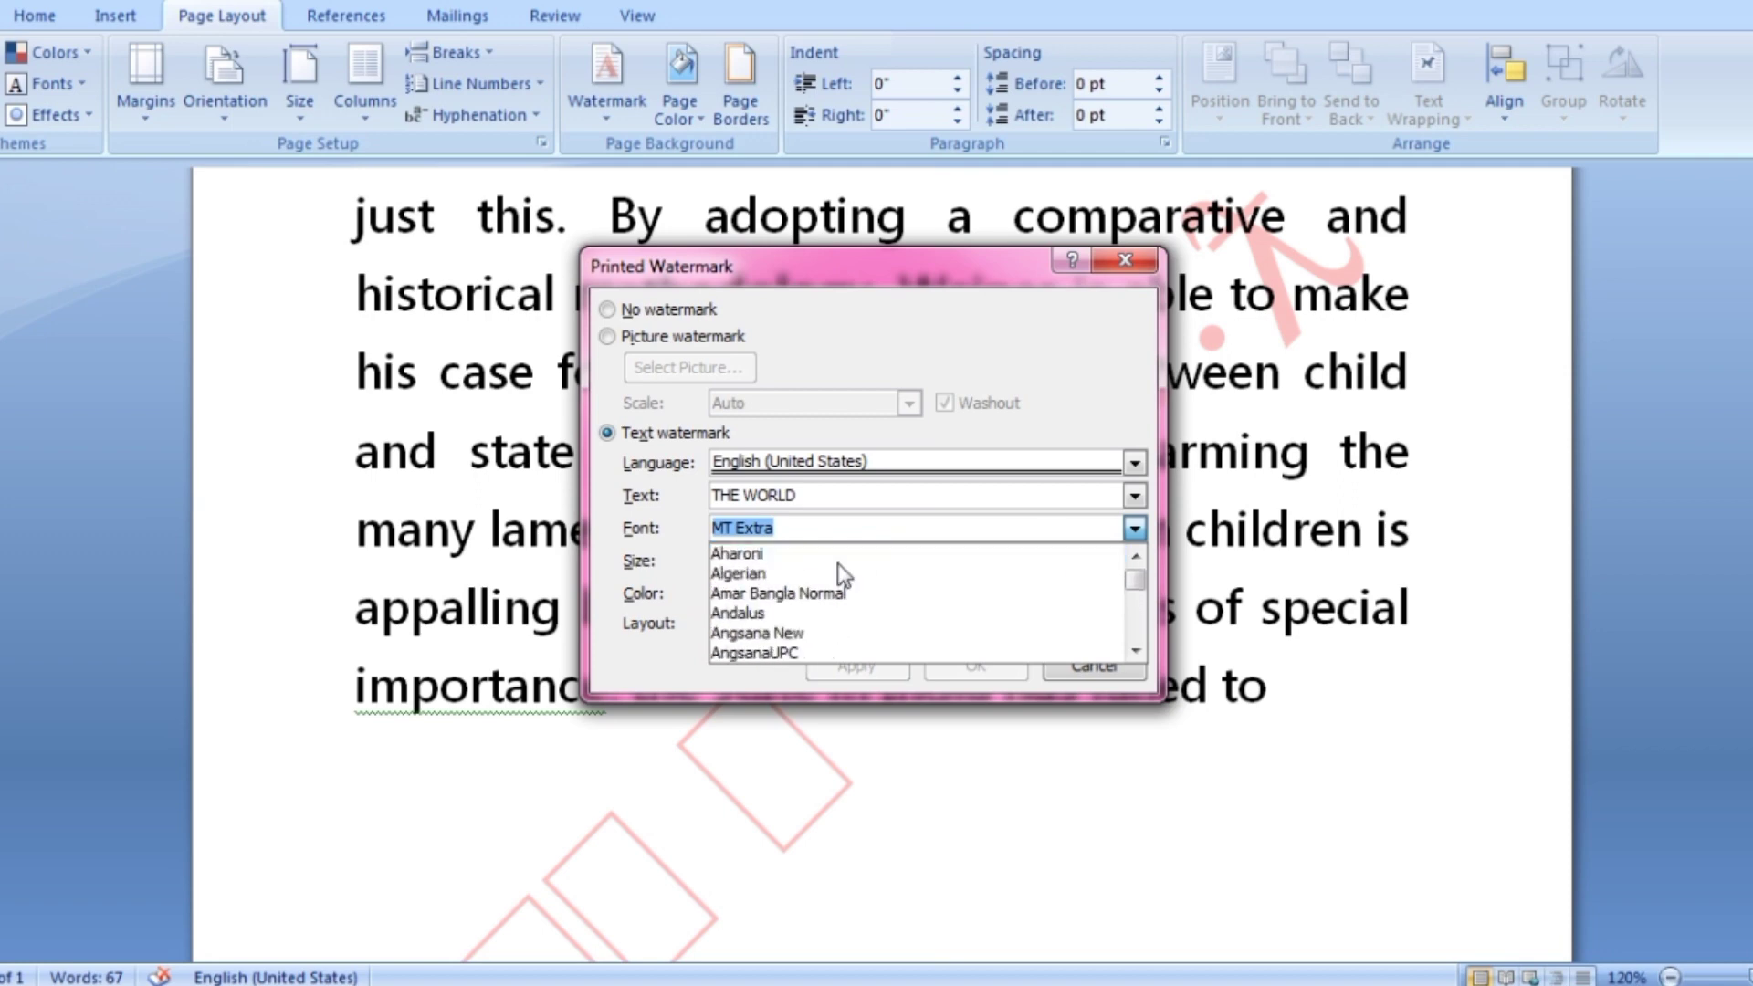
click(749, 555)
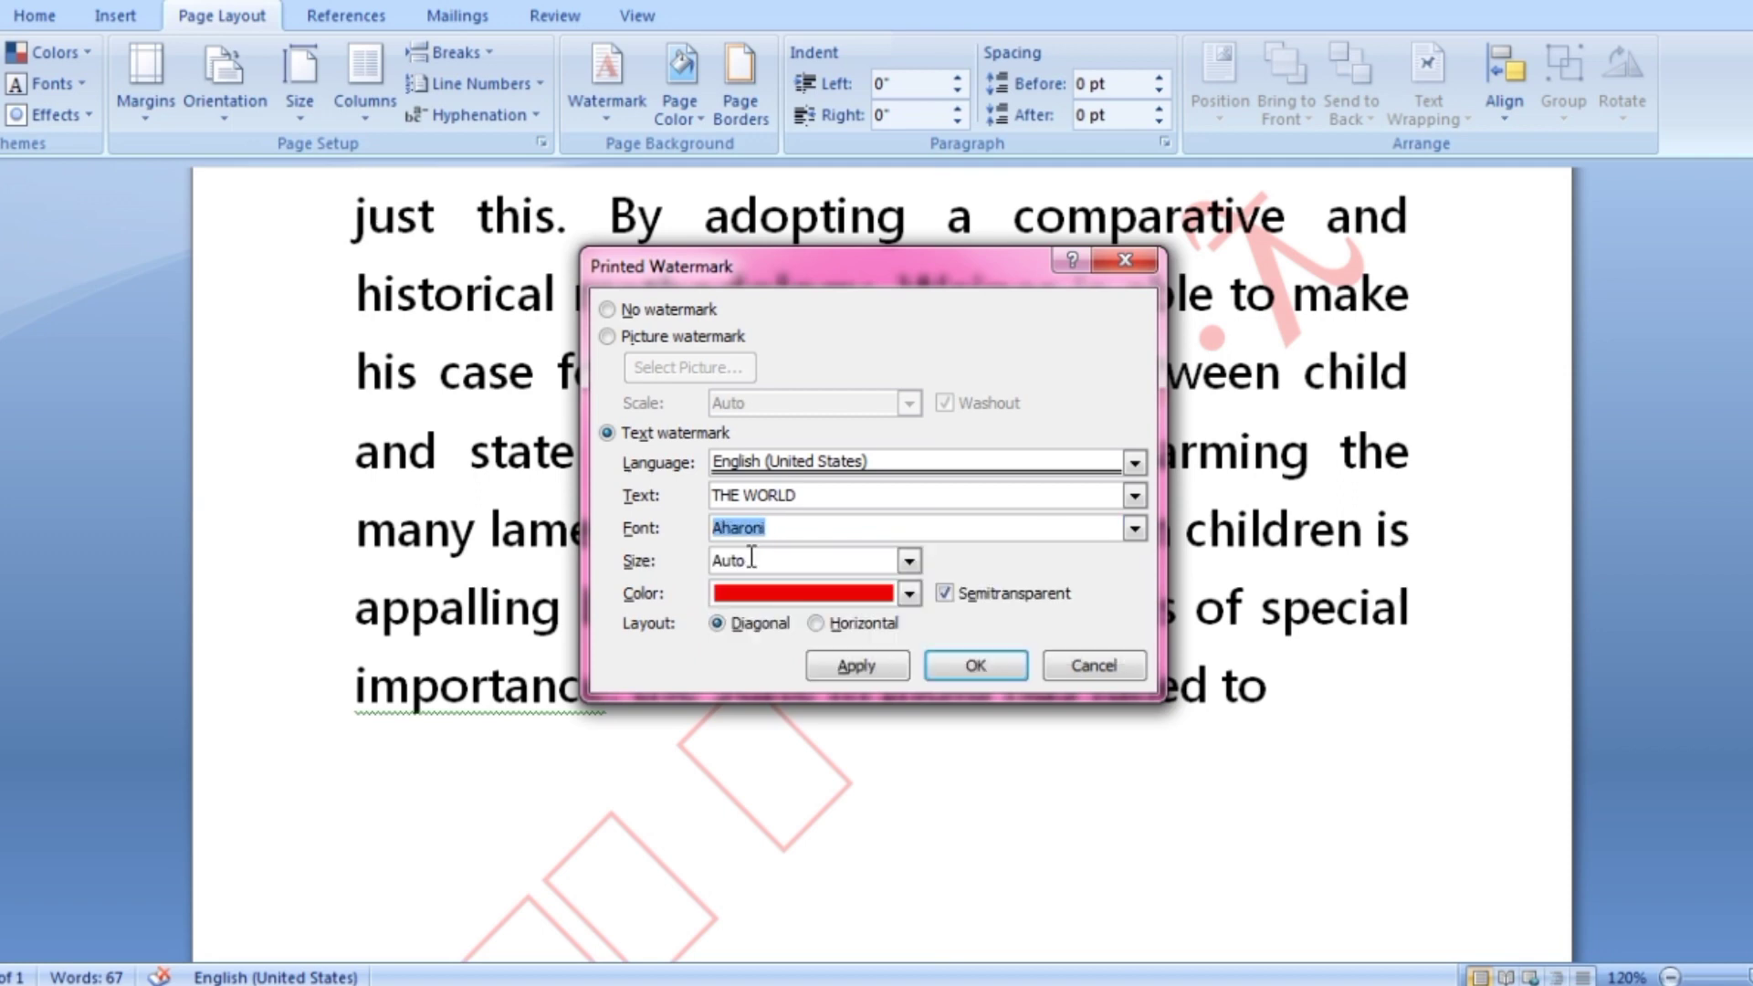
click(975, 665)
scroll(1146, 681, down, 1)
scroll(923, 681, down, 1)
scroll(923, 681, up, 1)
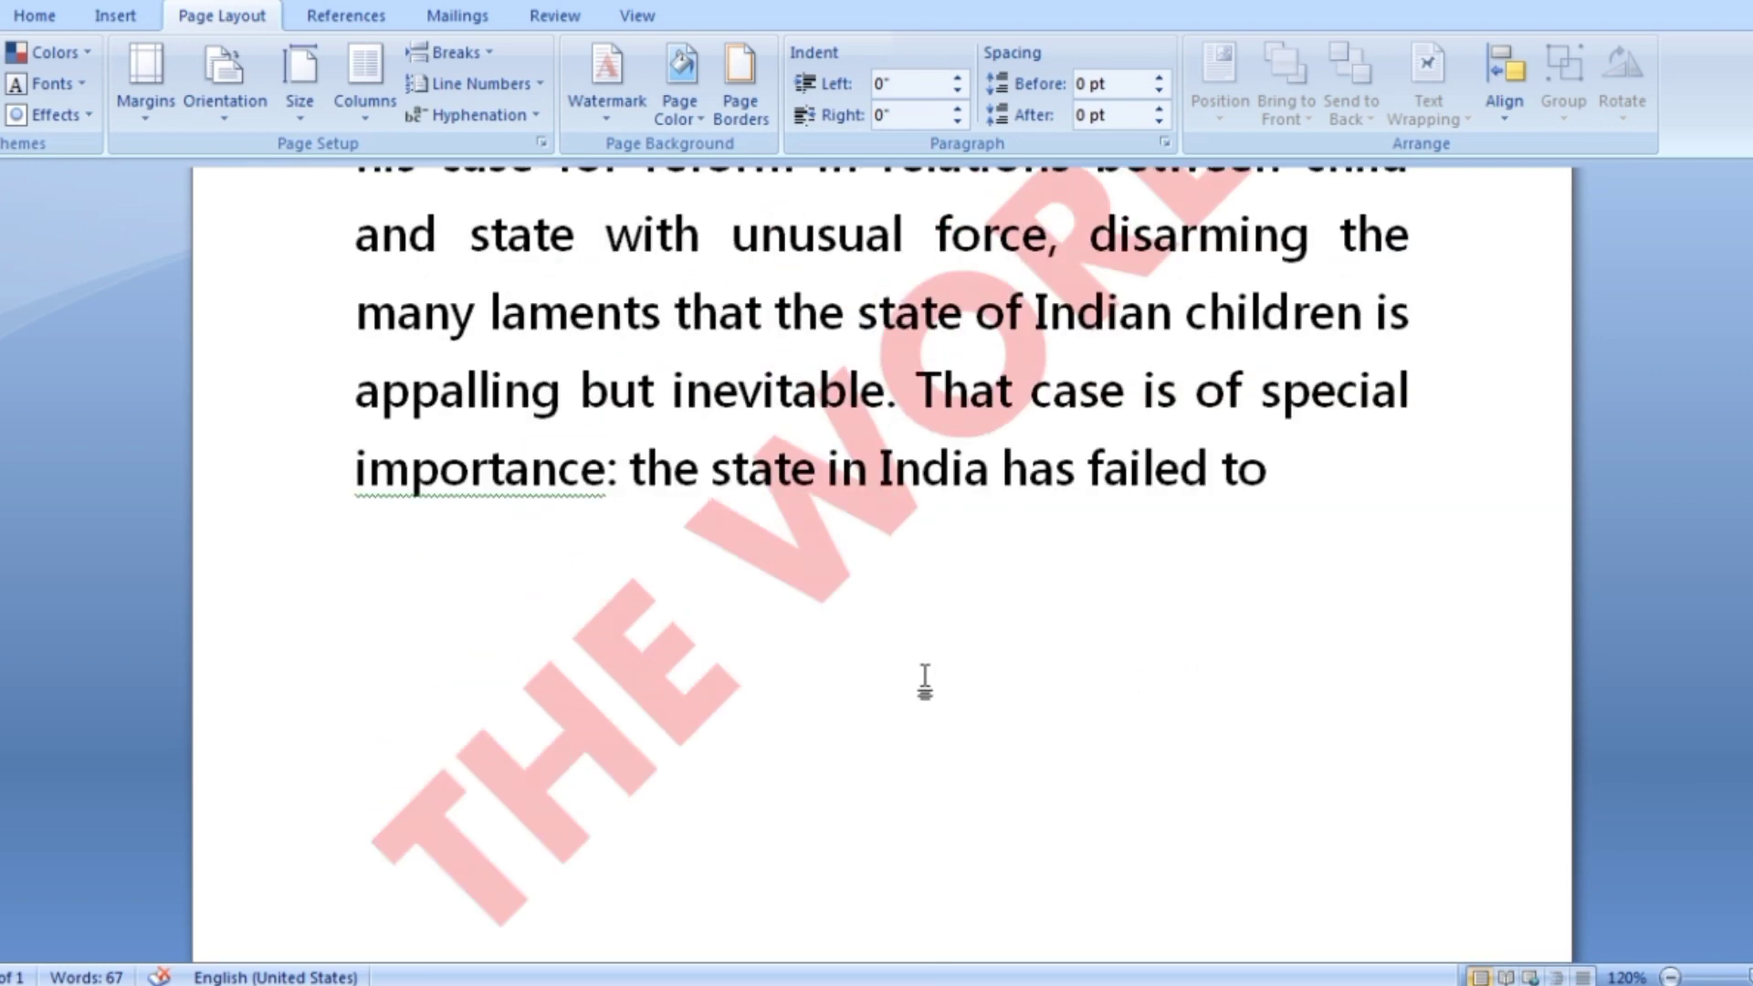
scroll(928, 675, up, 1)
scroll(927, 675, up, 2)
scroll(928, 675, down, 1)
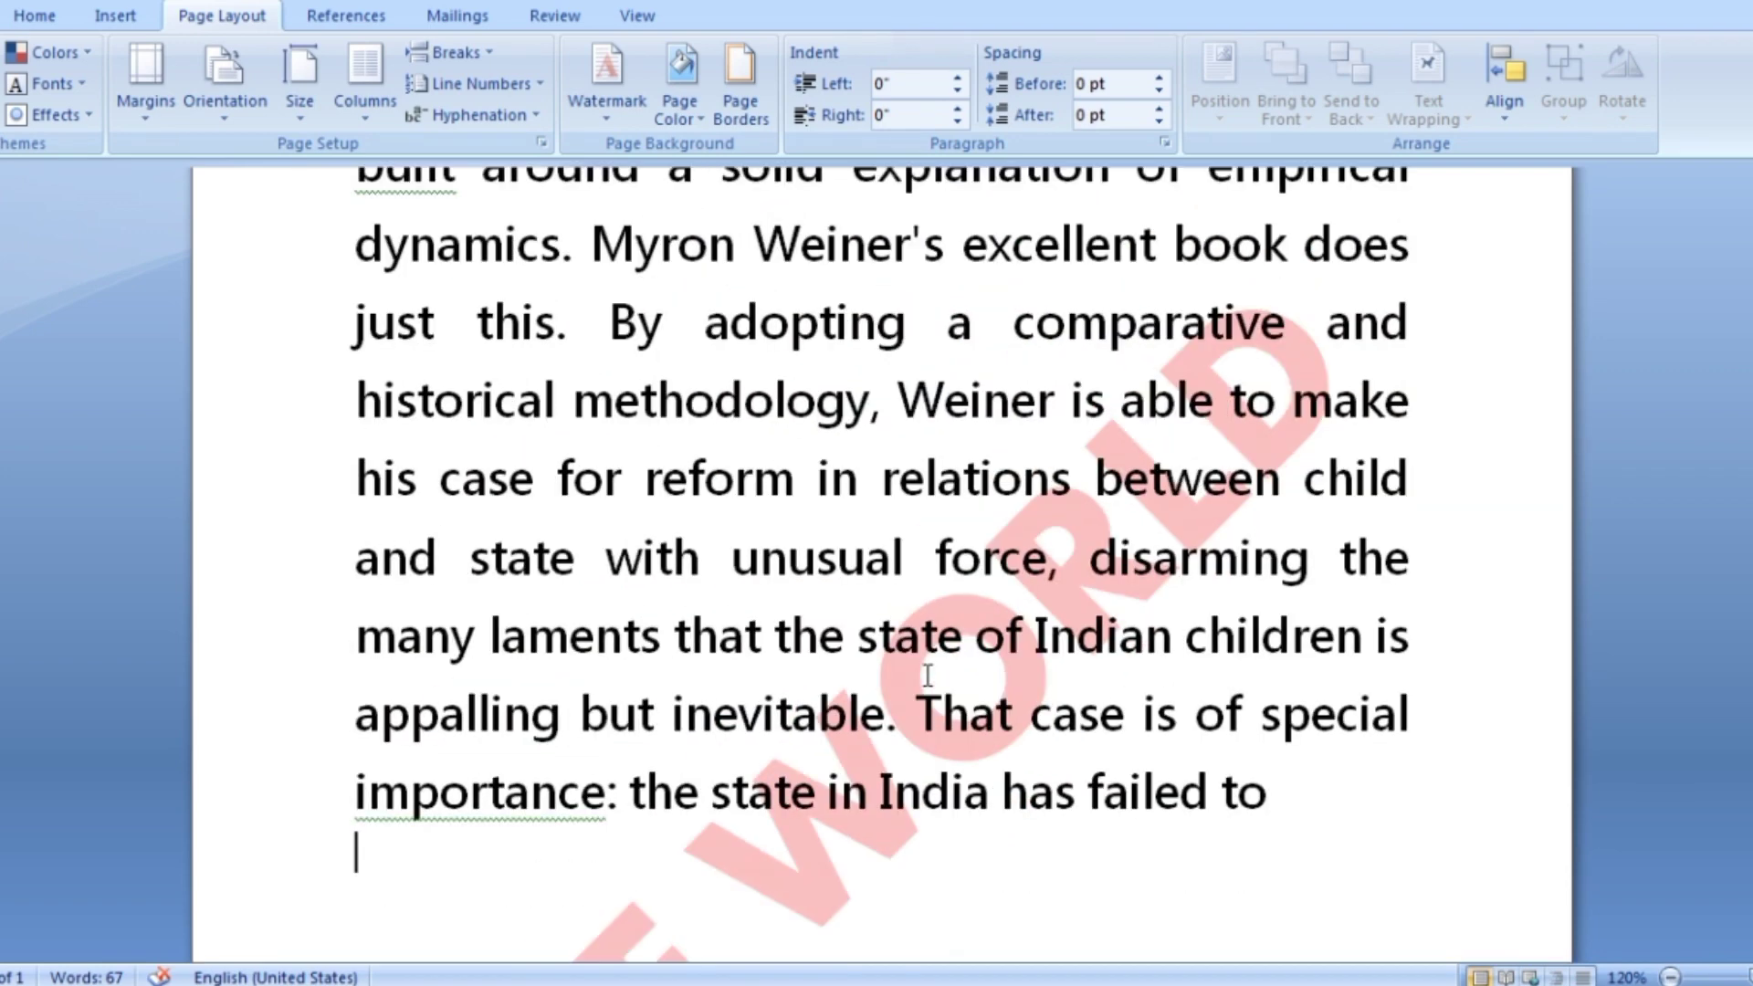
Reopen the Watermark gallery with the red THE WORLD watermark still in place.
scroll(923, 681, down, 3)
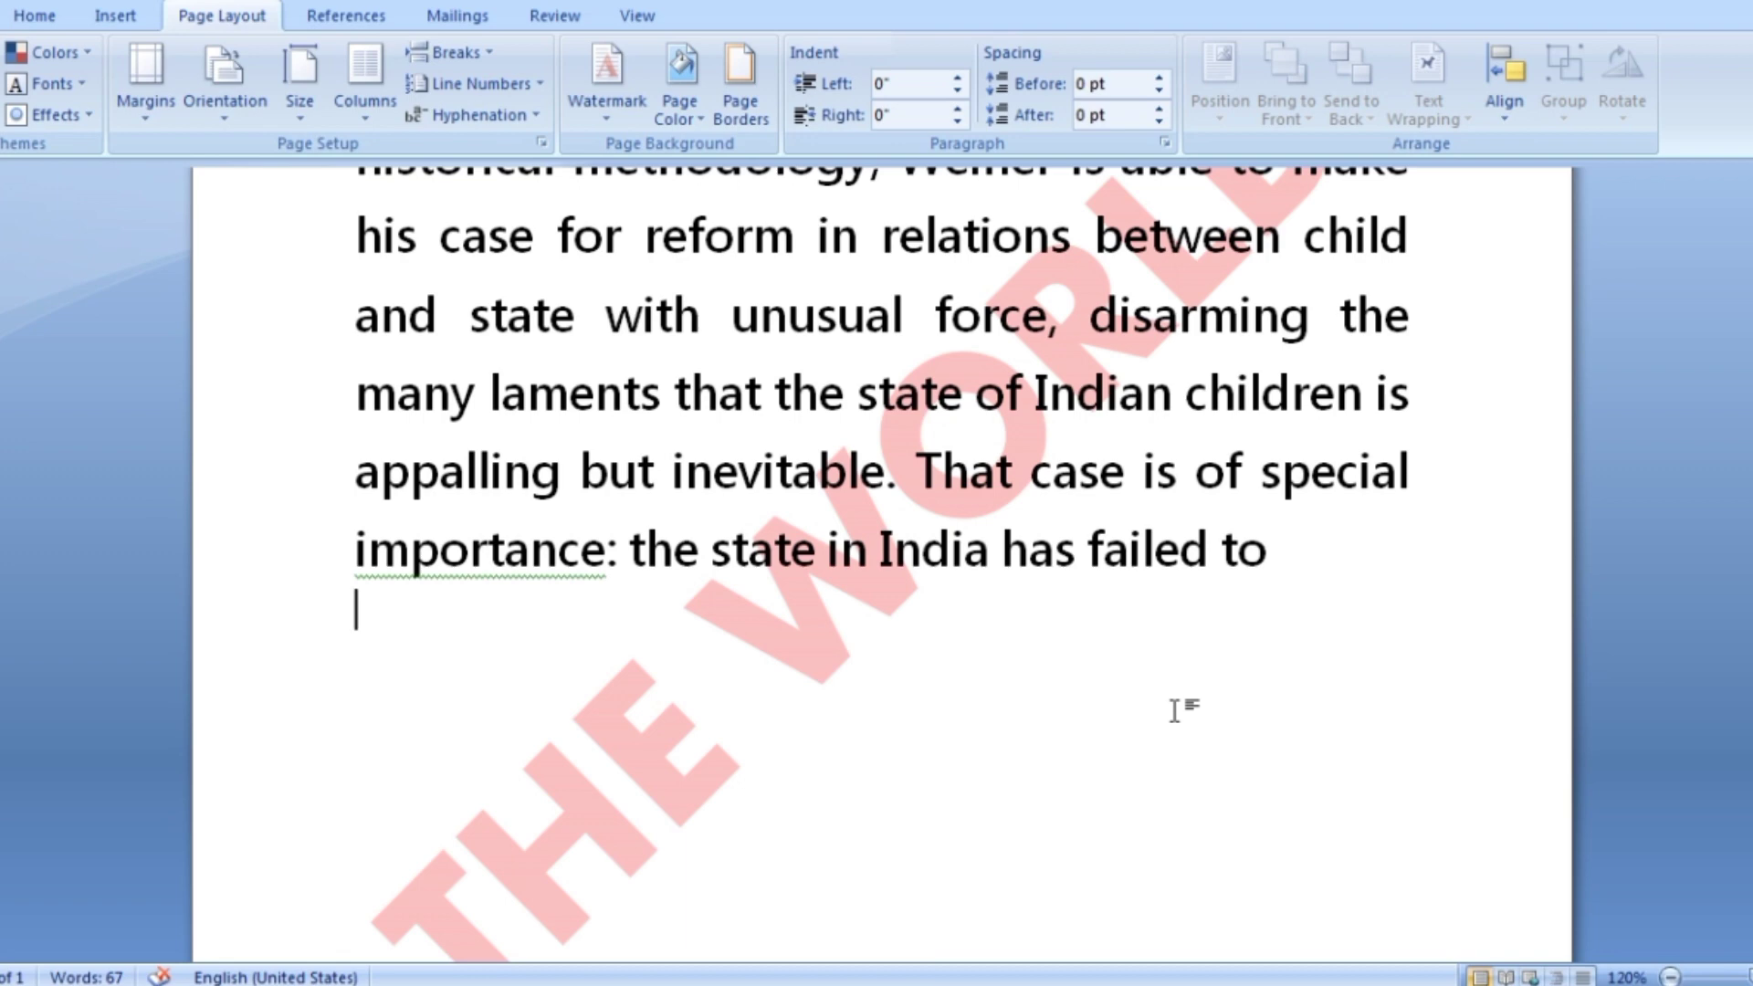
click(608, 118)
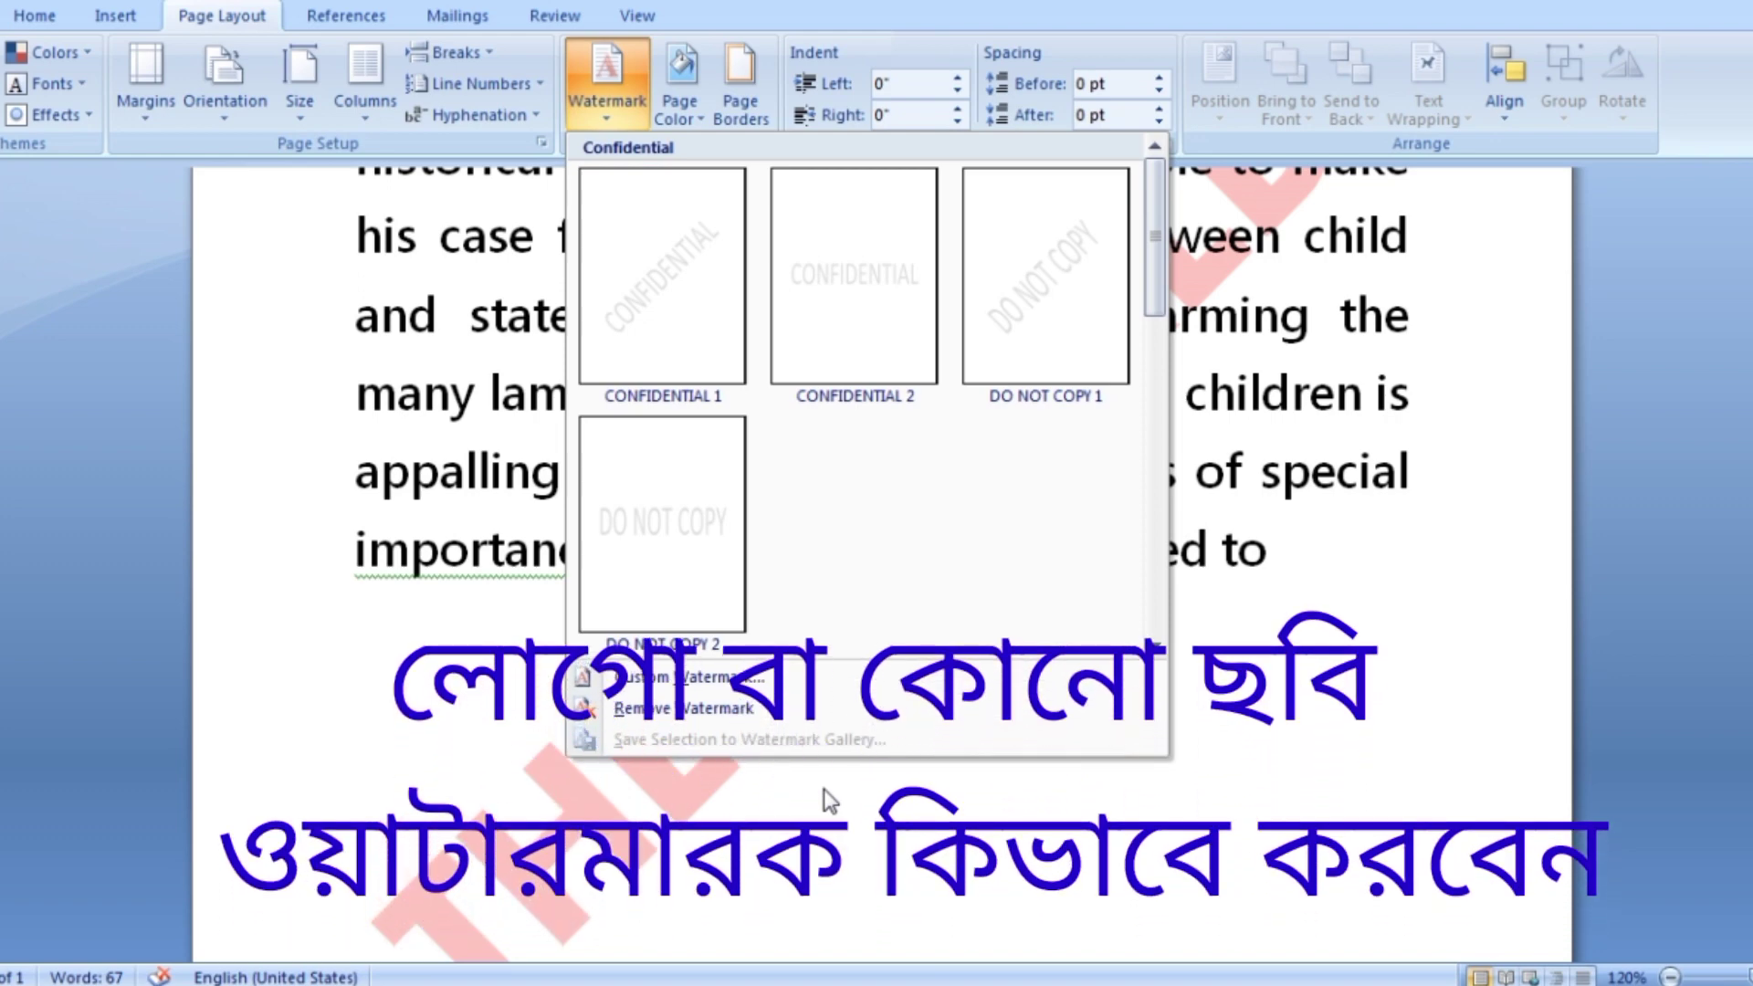
In Custom Watermark, switch to Picture watermark and browse for the picture file.
click(660, 680)
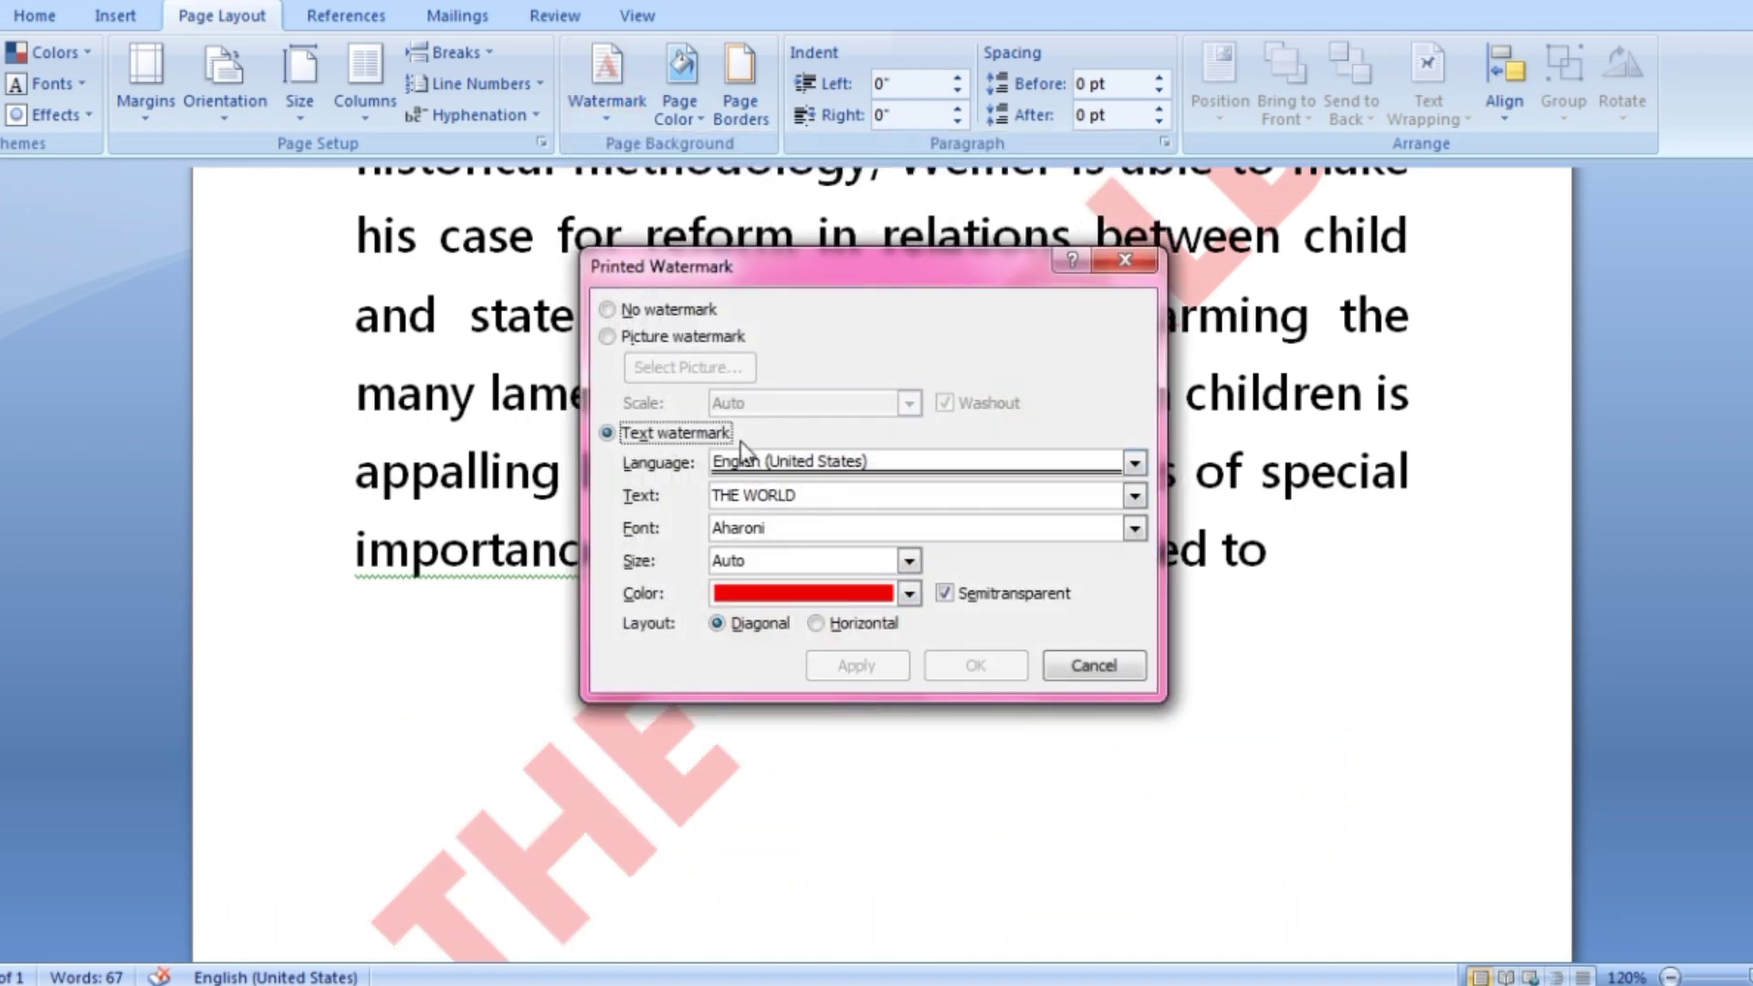
click(607, 337)
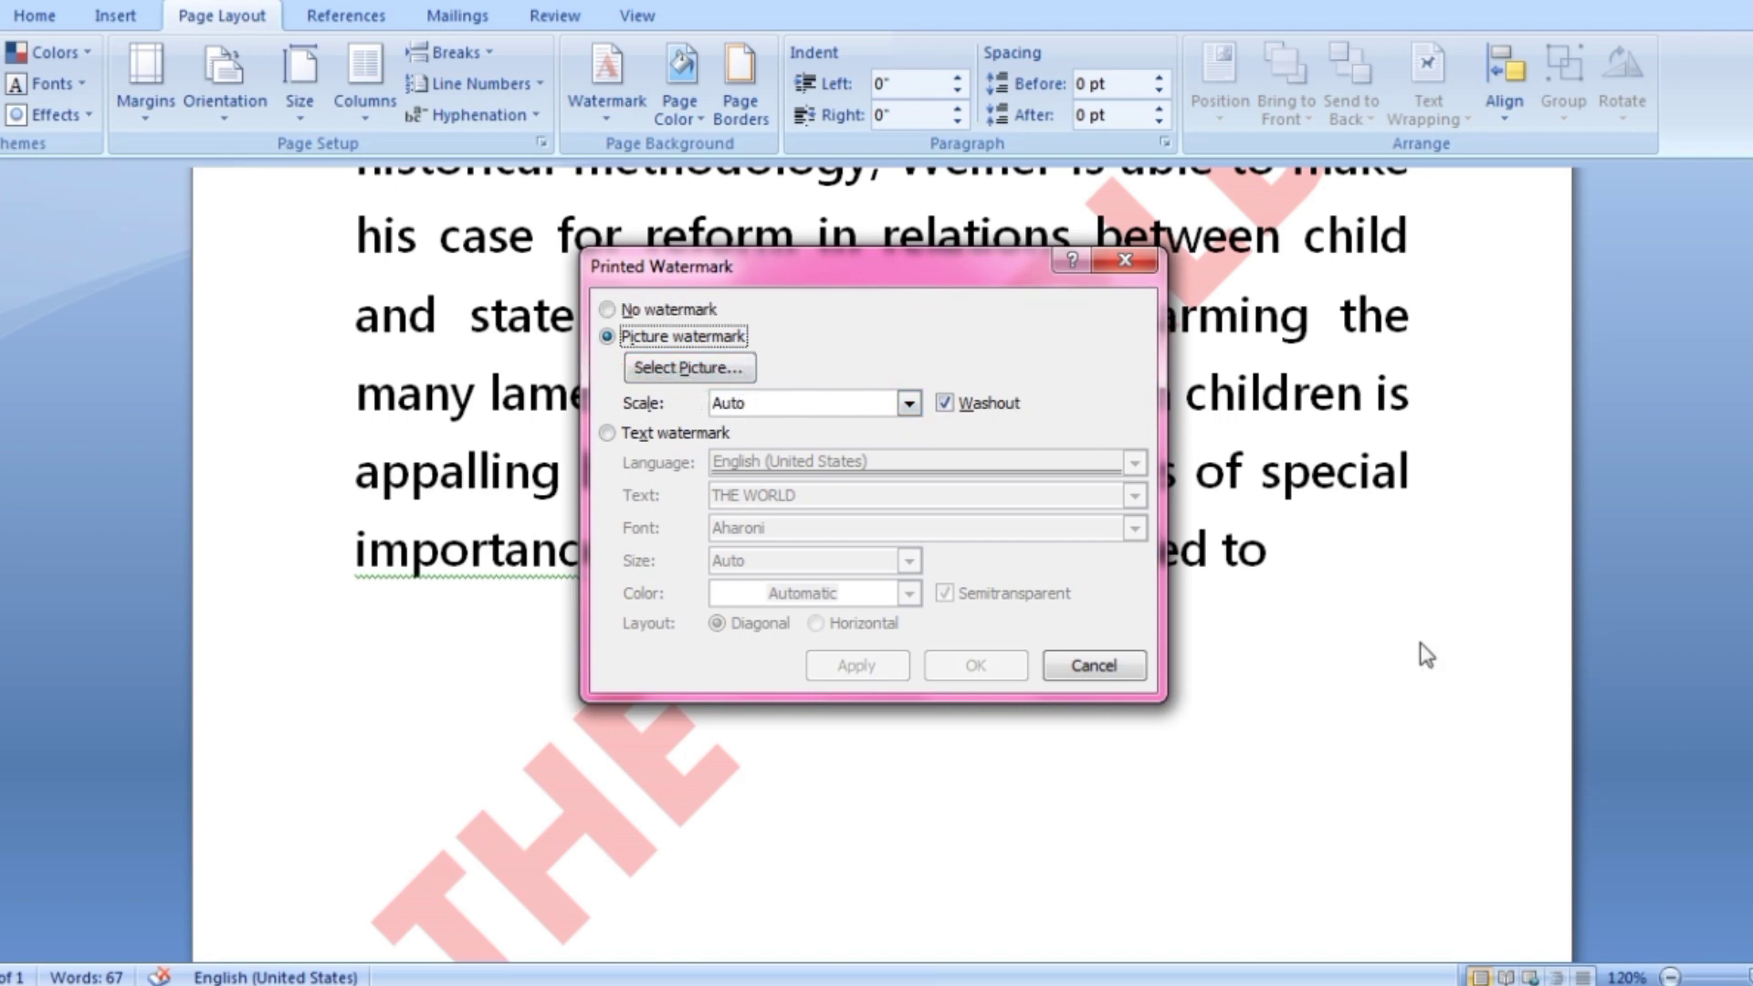
click(704, 370)
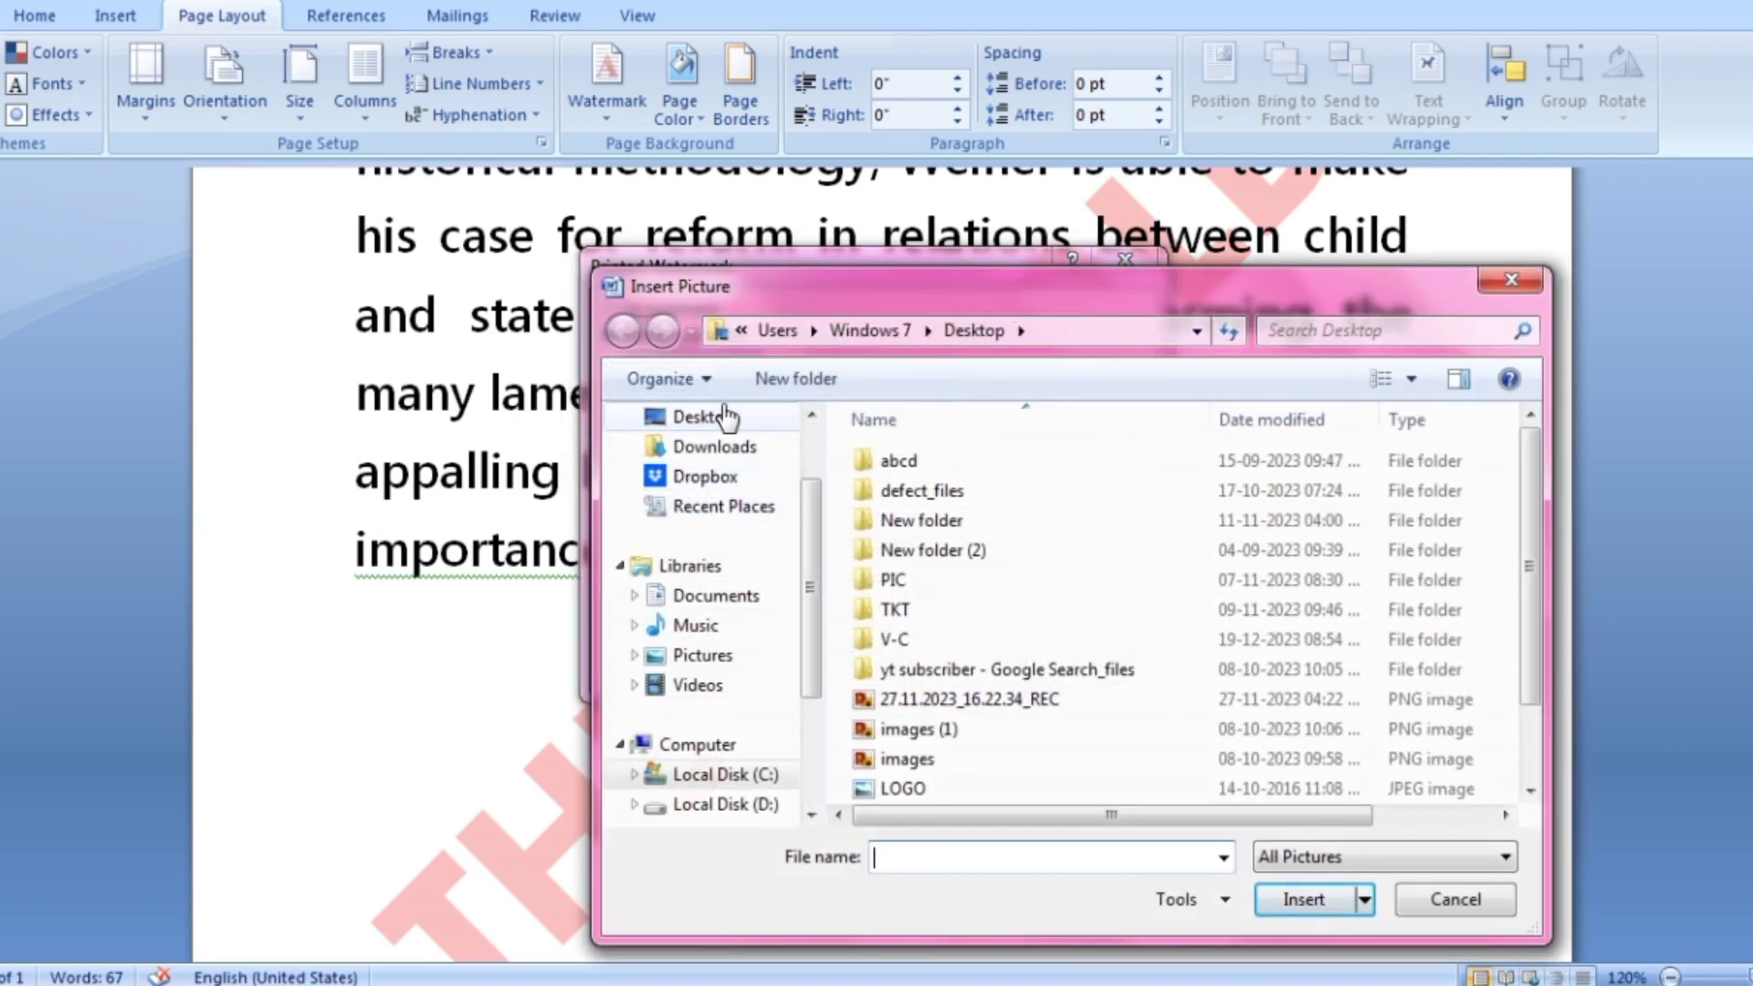
Insert LOGO.jpg from the Desktop as the watermark picture.
click(708, 418)
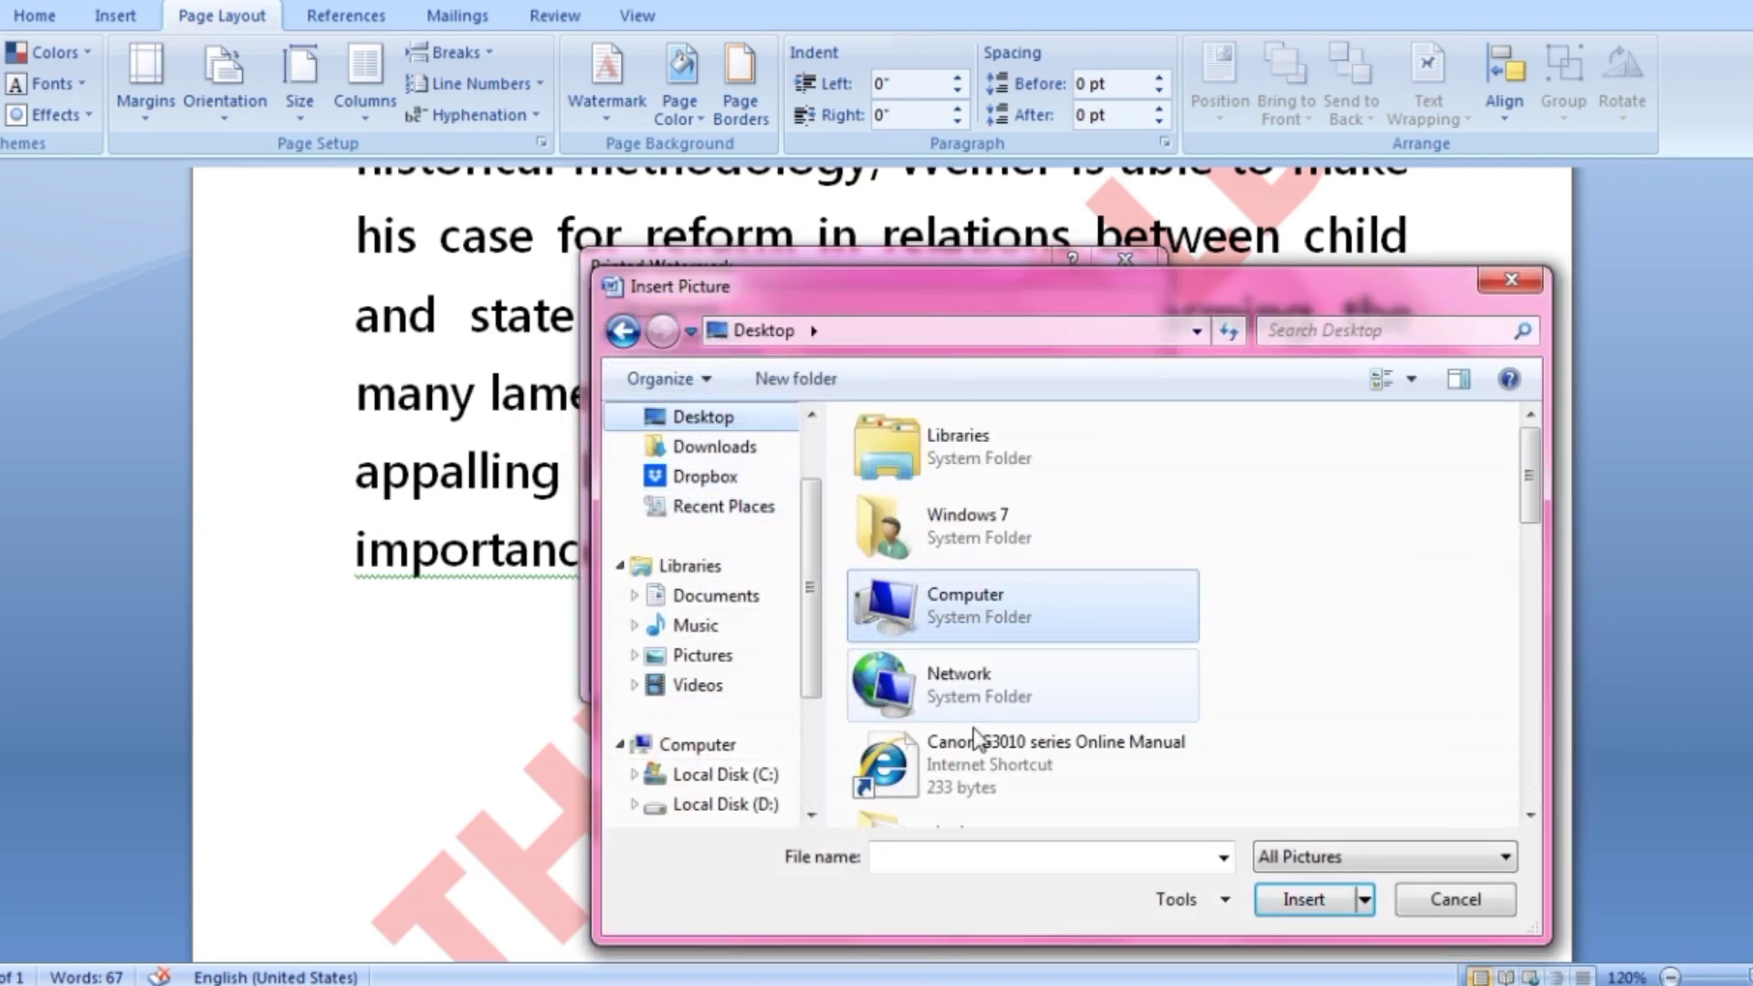
drag(809, 594, 807, 721)
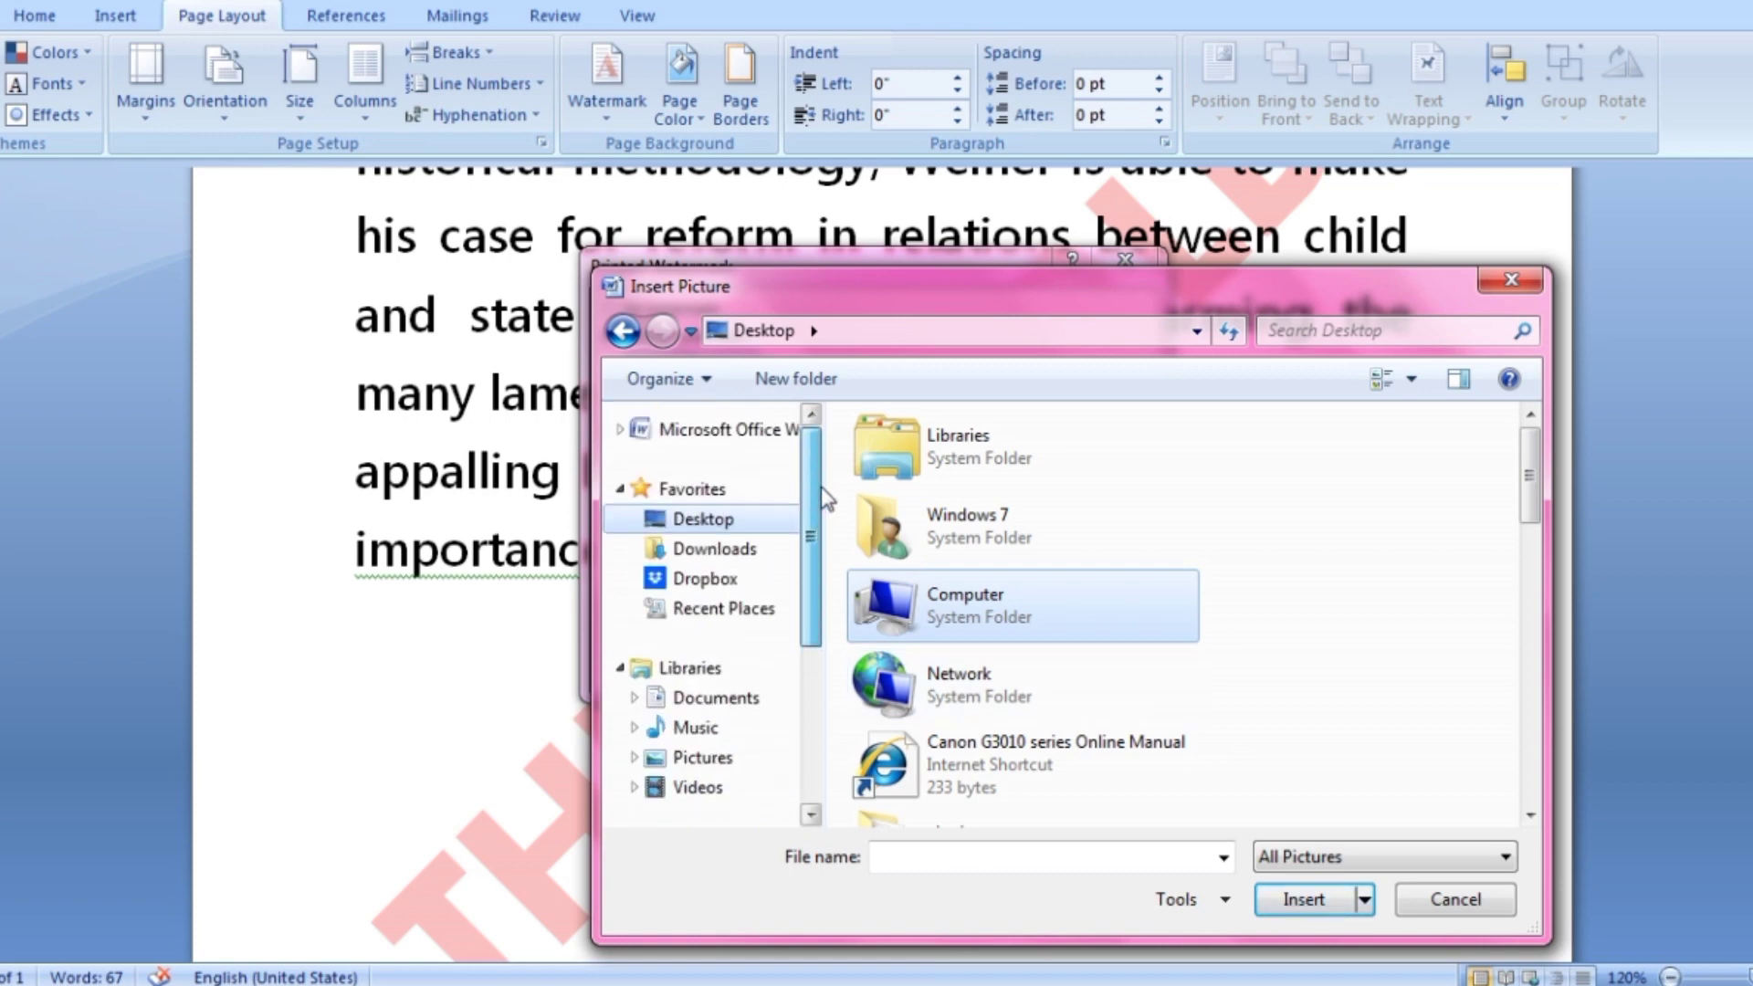
drag(1530, 515, 1530, 790)
click(968, 568)
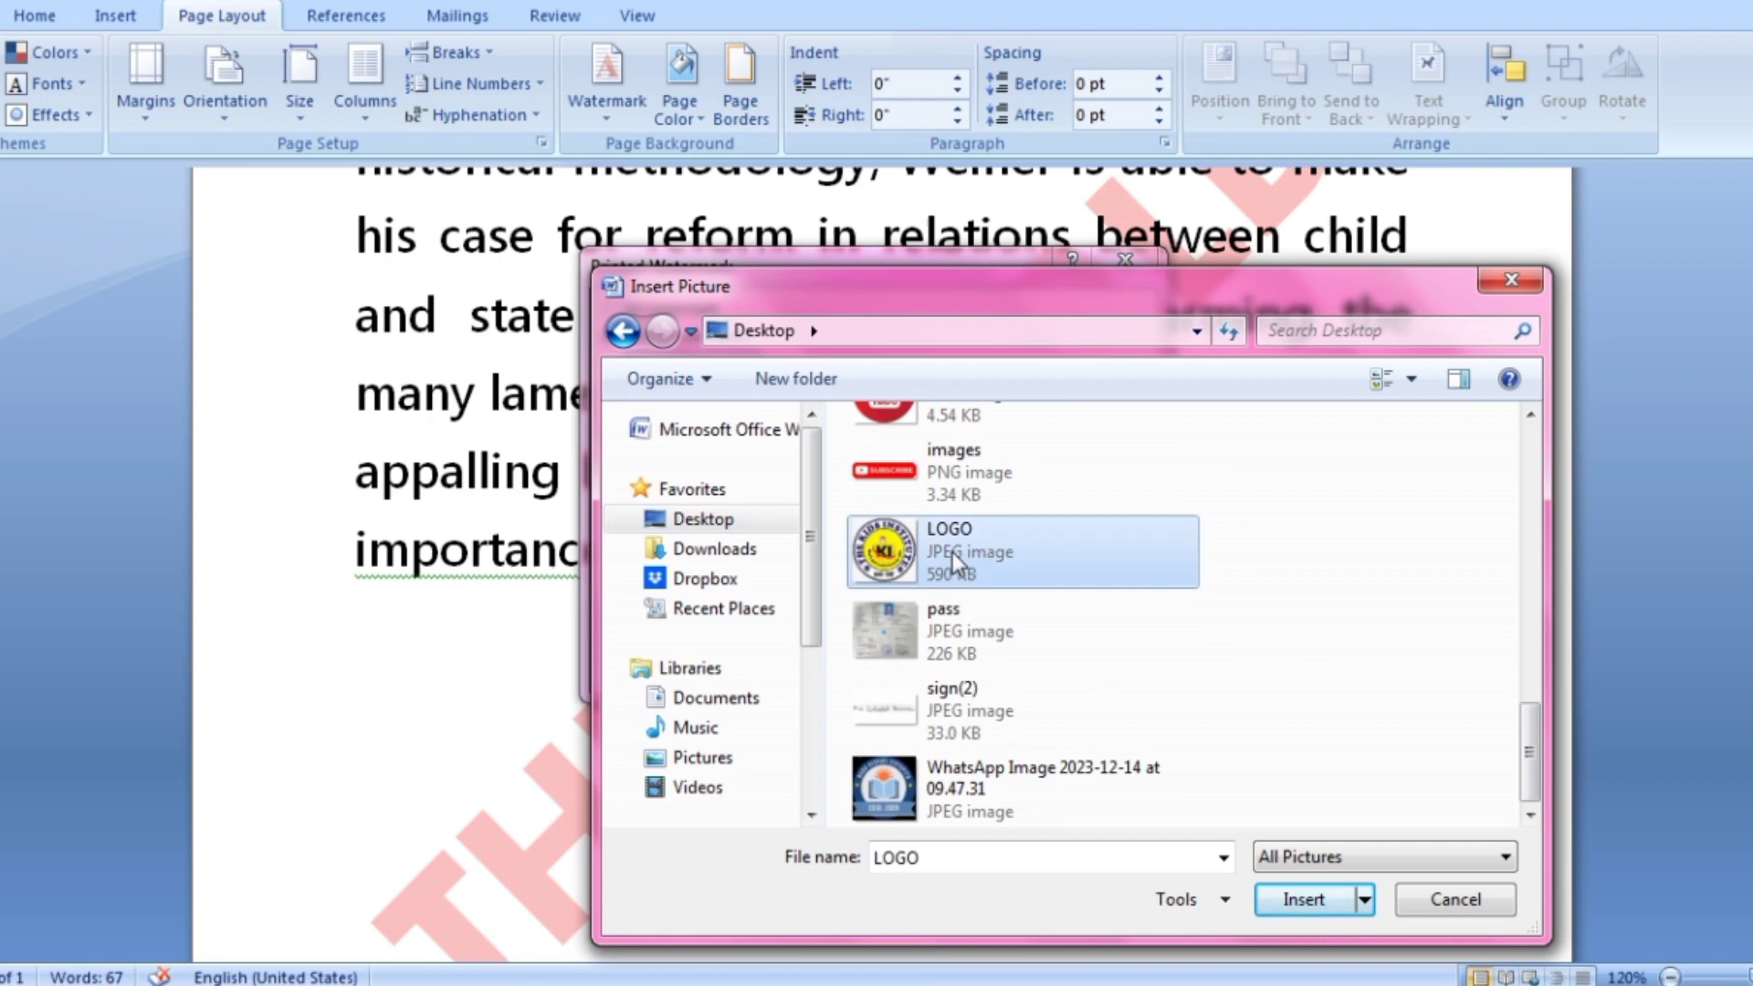
click(1304, 900)
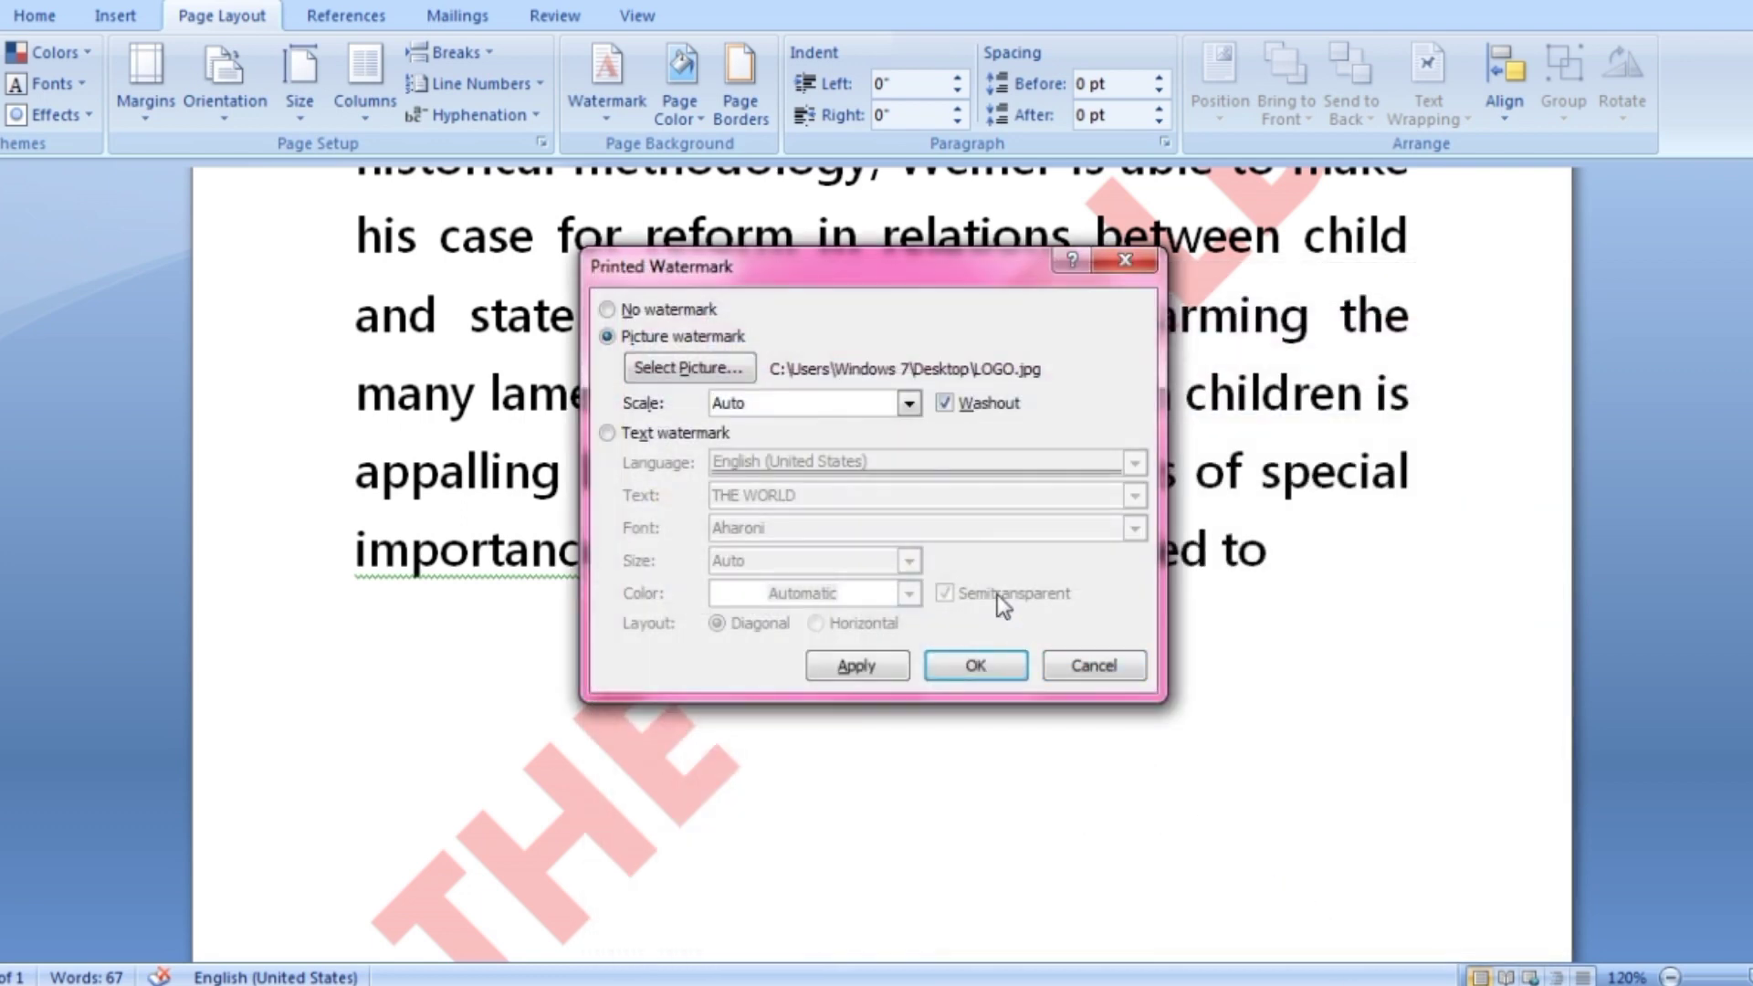
Keep Auto scale with Washout, apply the LOGO picture watermark and close the dialog.
click(910, 403)
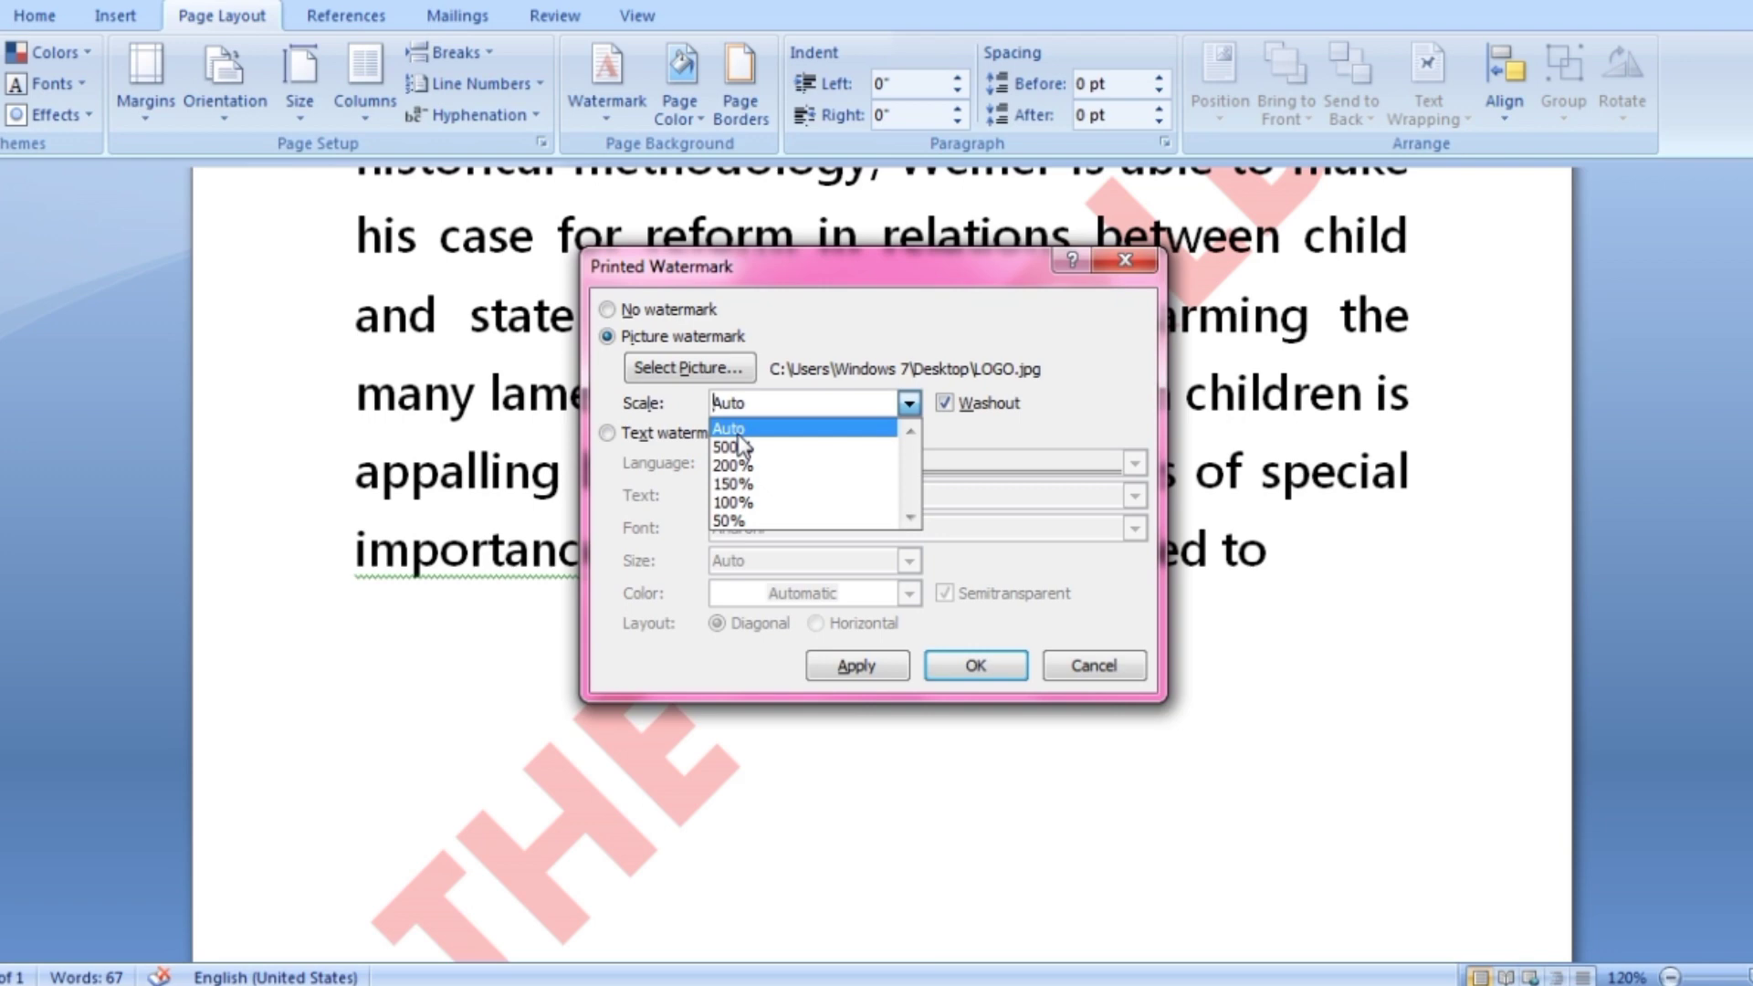
click(864, 668)
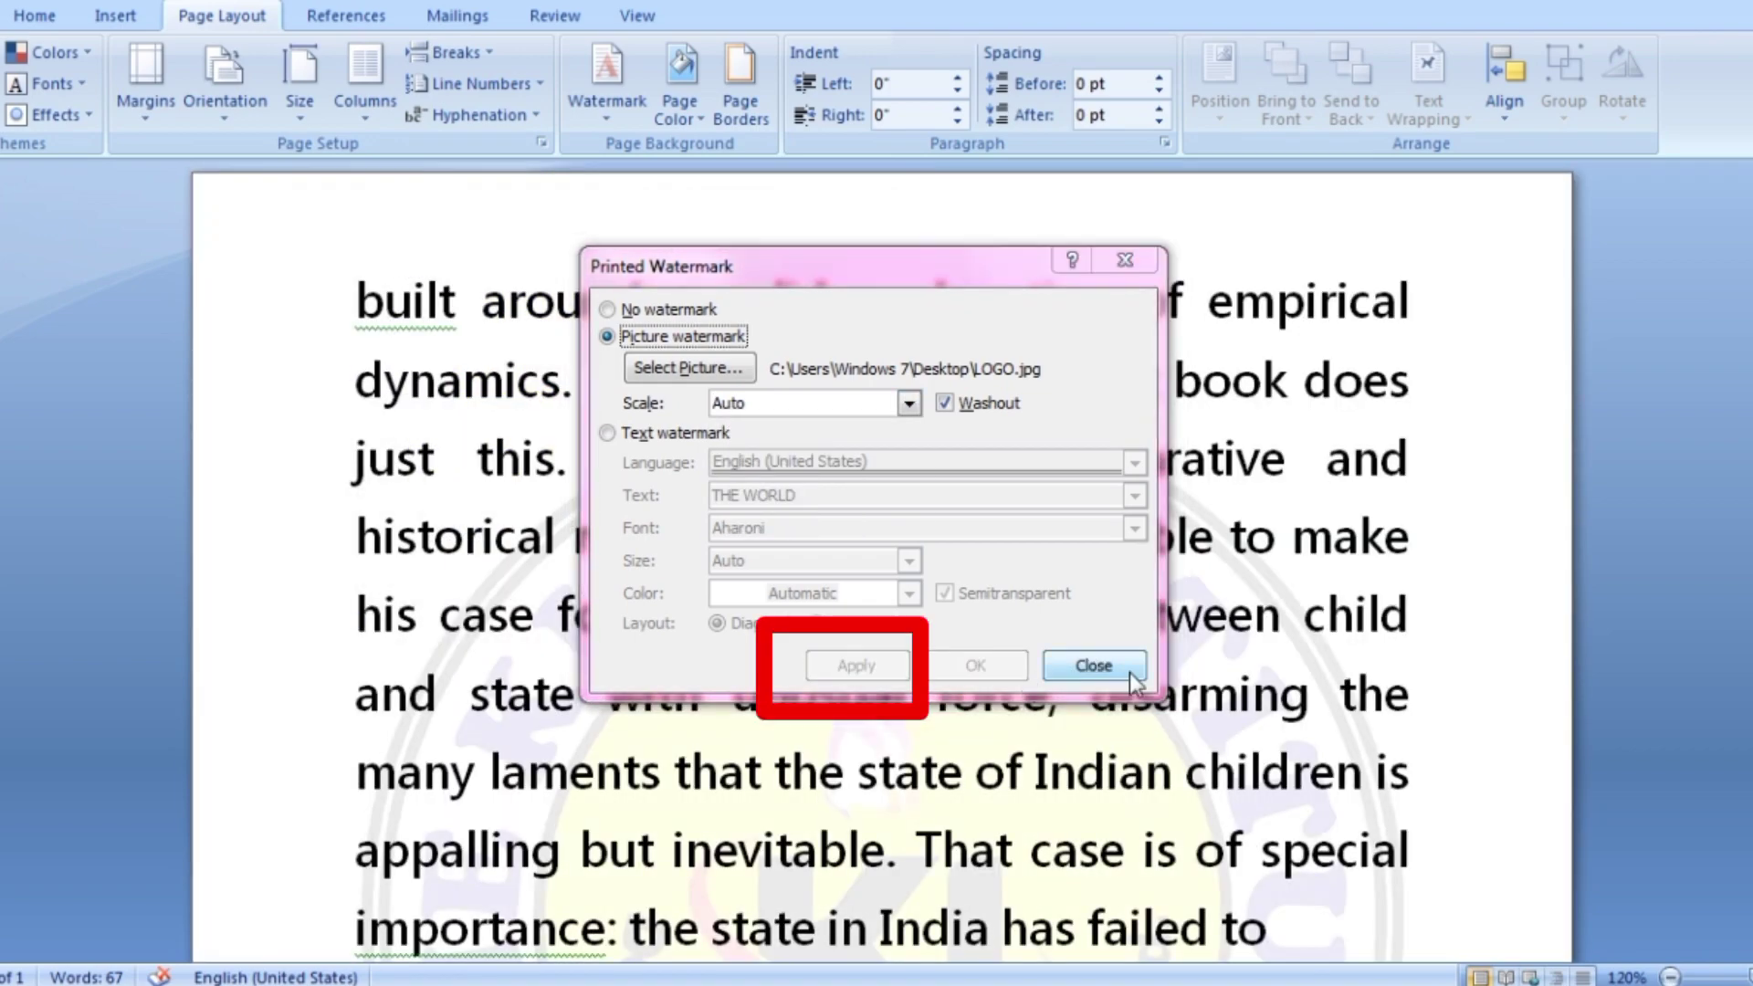
click(1114, 666)
scroll(1080, 656, down, 2)
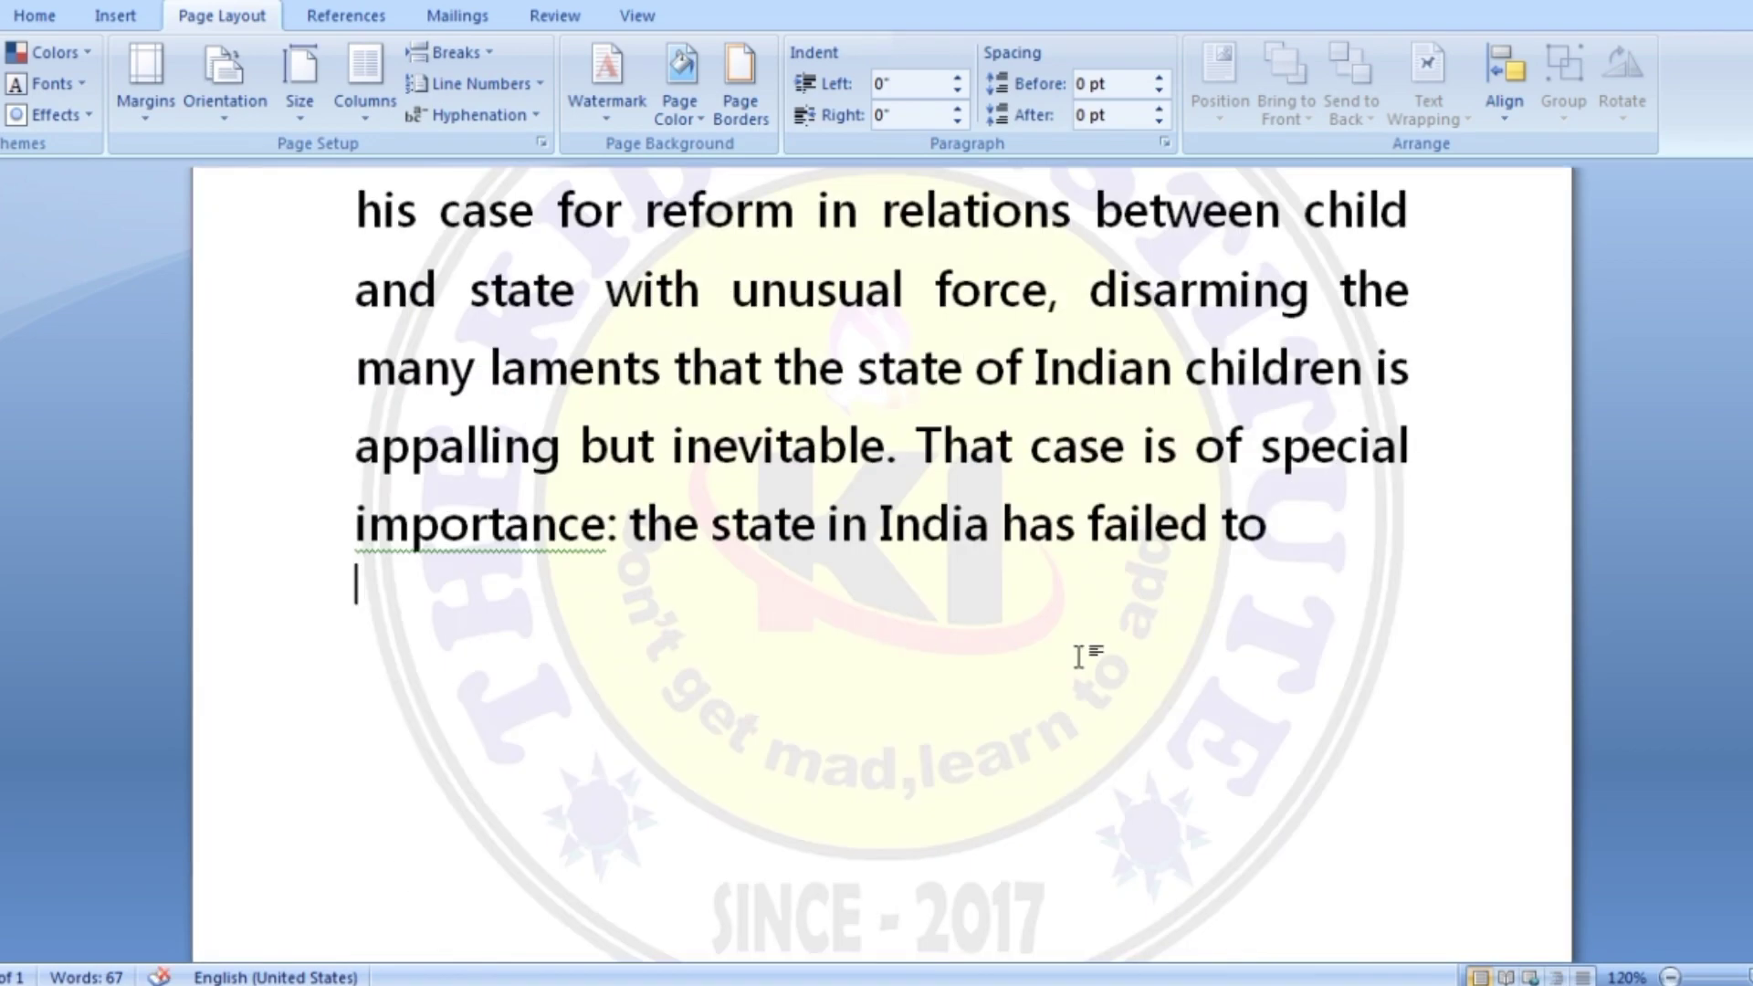
Rescale the logo picture watermark to 50% in the Custom Watermark dialog.
scroll(912, 540, down, 3)
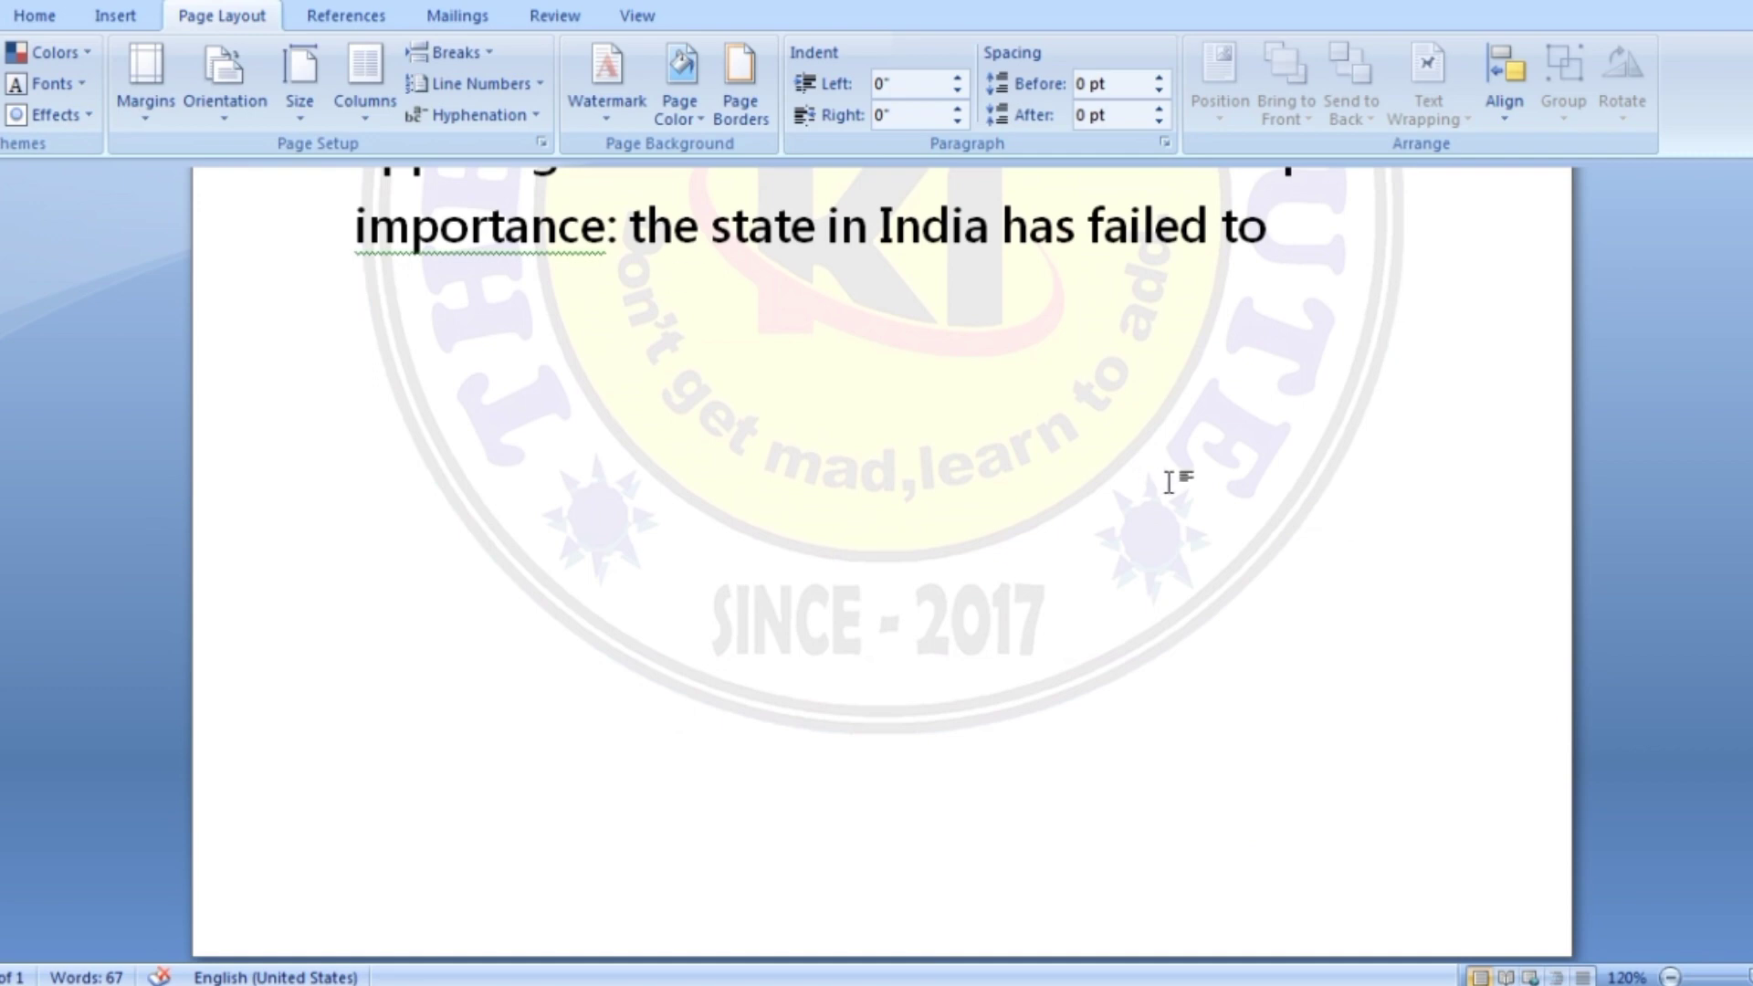
scroll(1196, 639, up, 3)
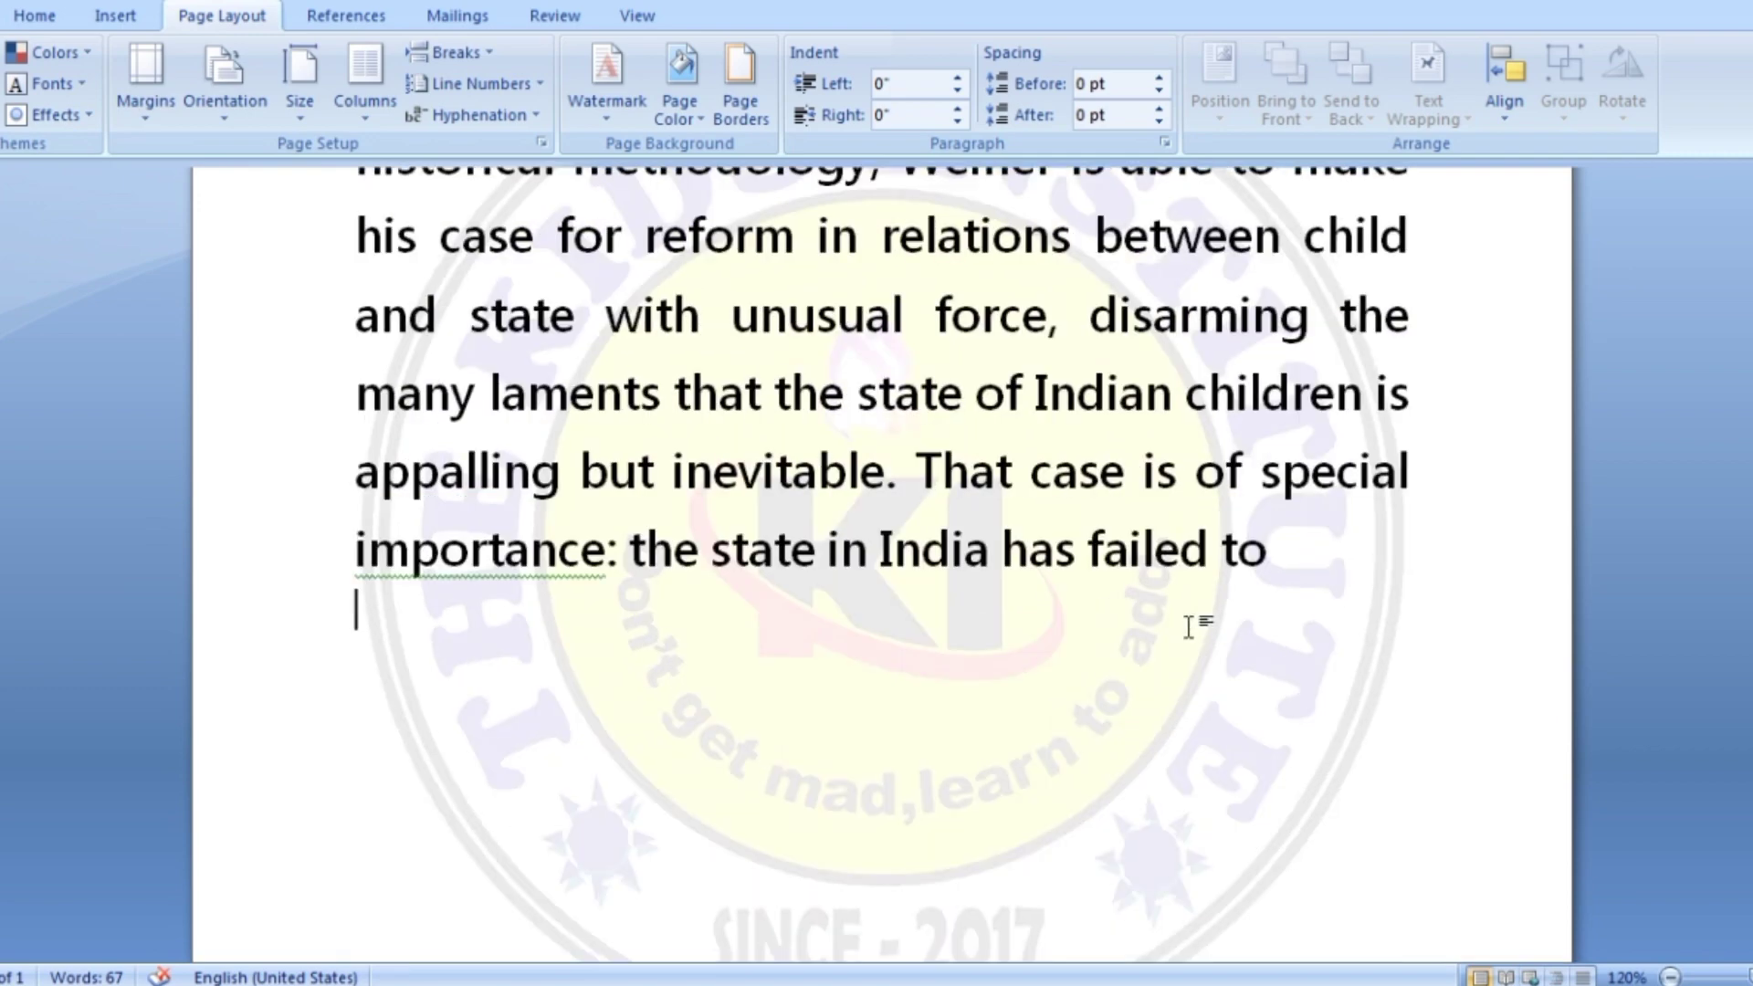
click(628, 108)
click(679, 679)
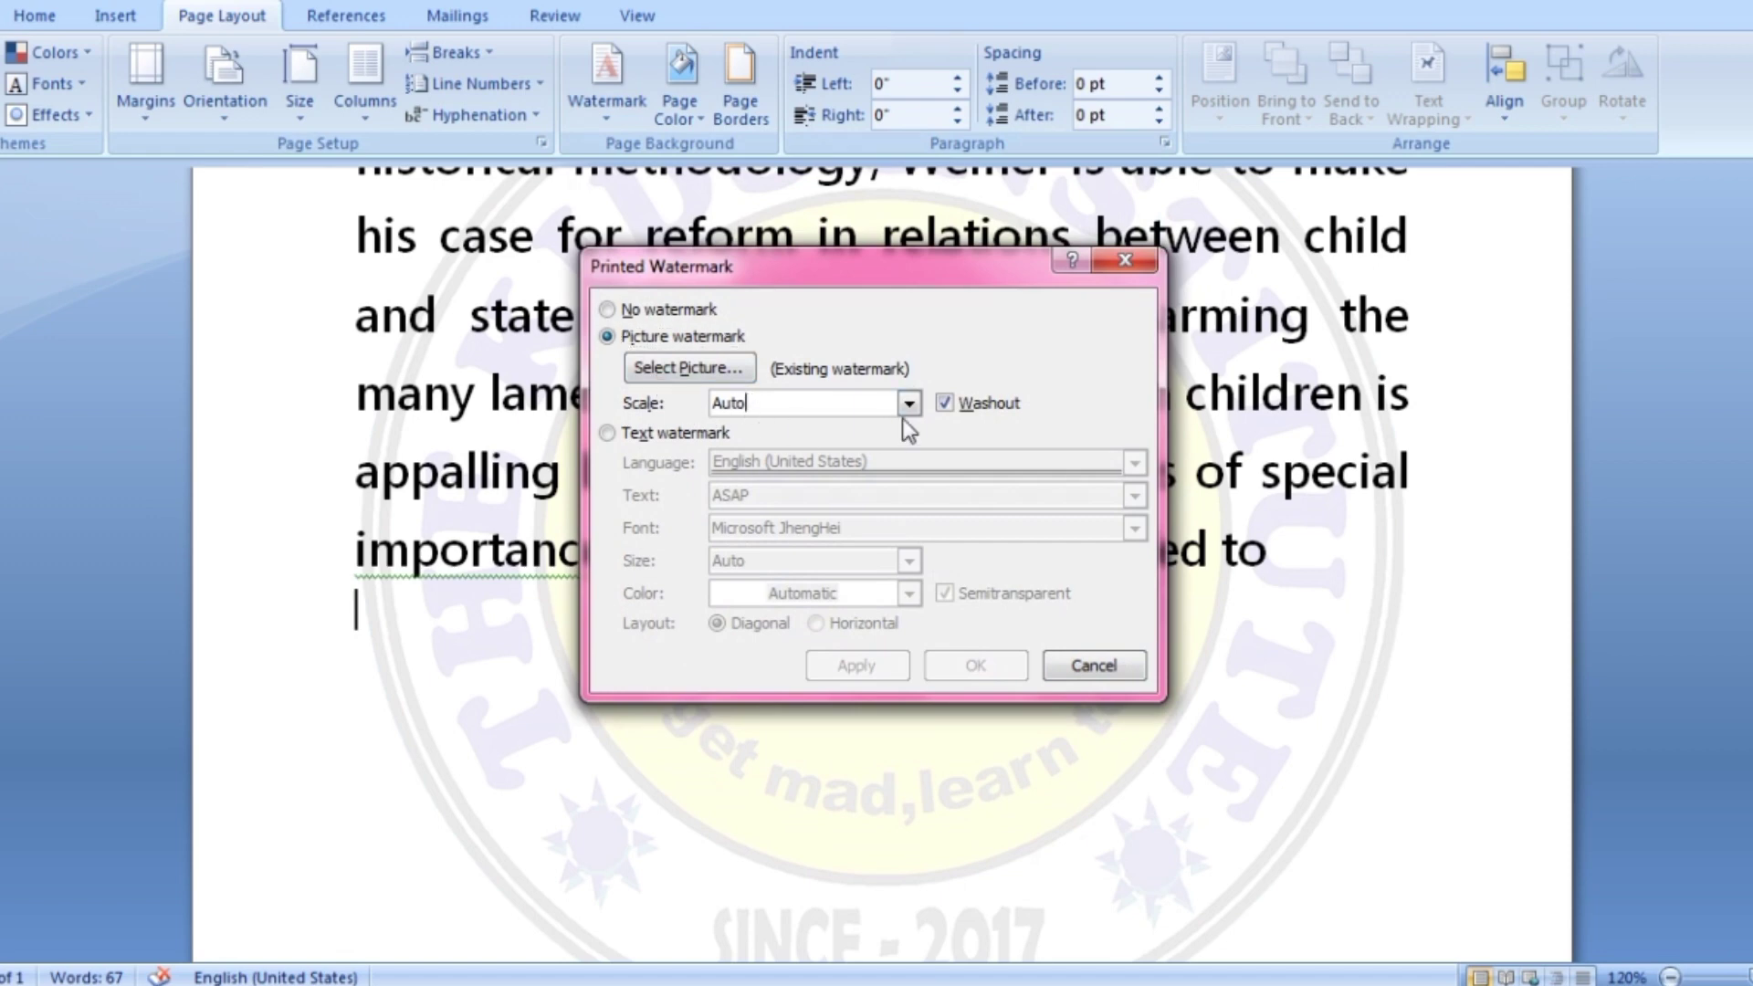
click(908, 403)
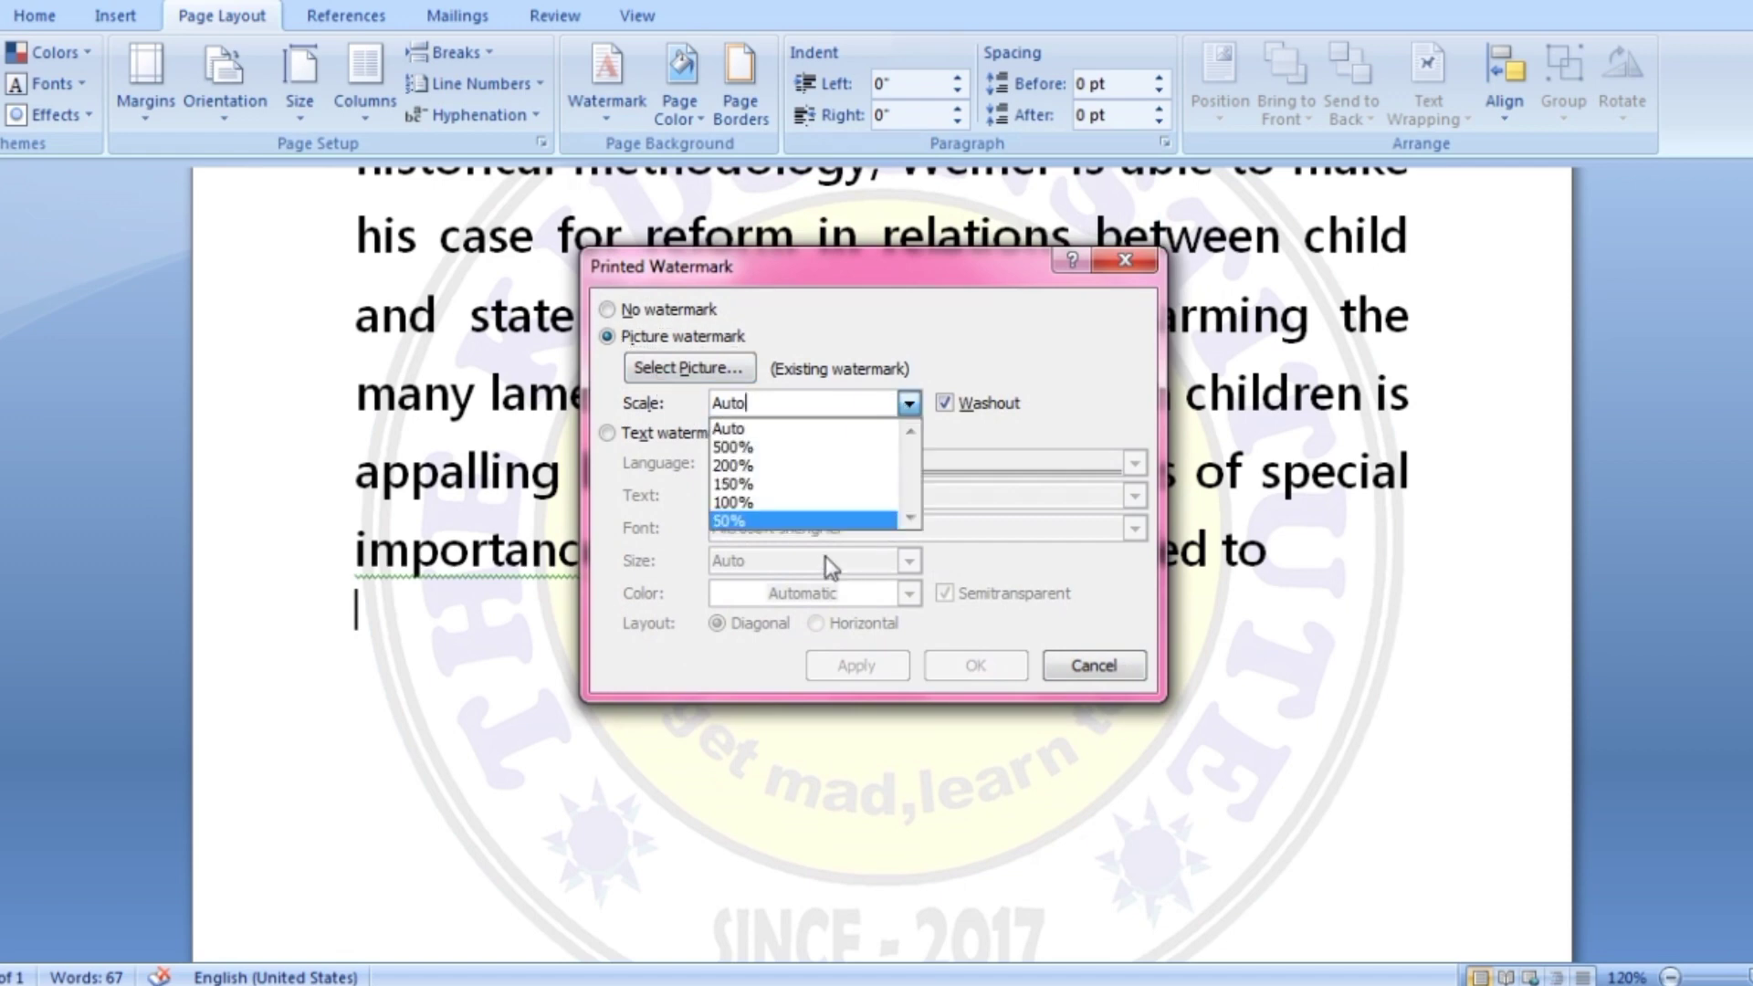
click(752, 520)
click(980, 666)
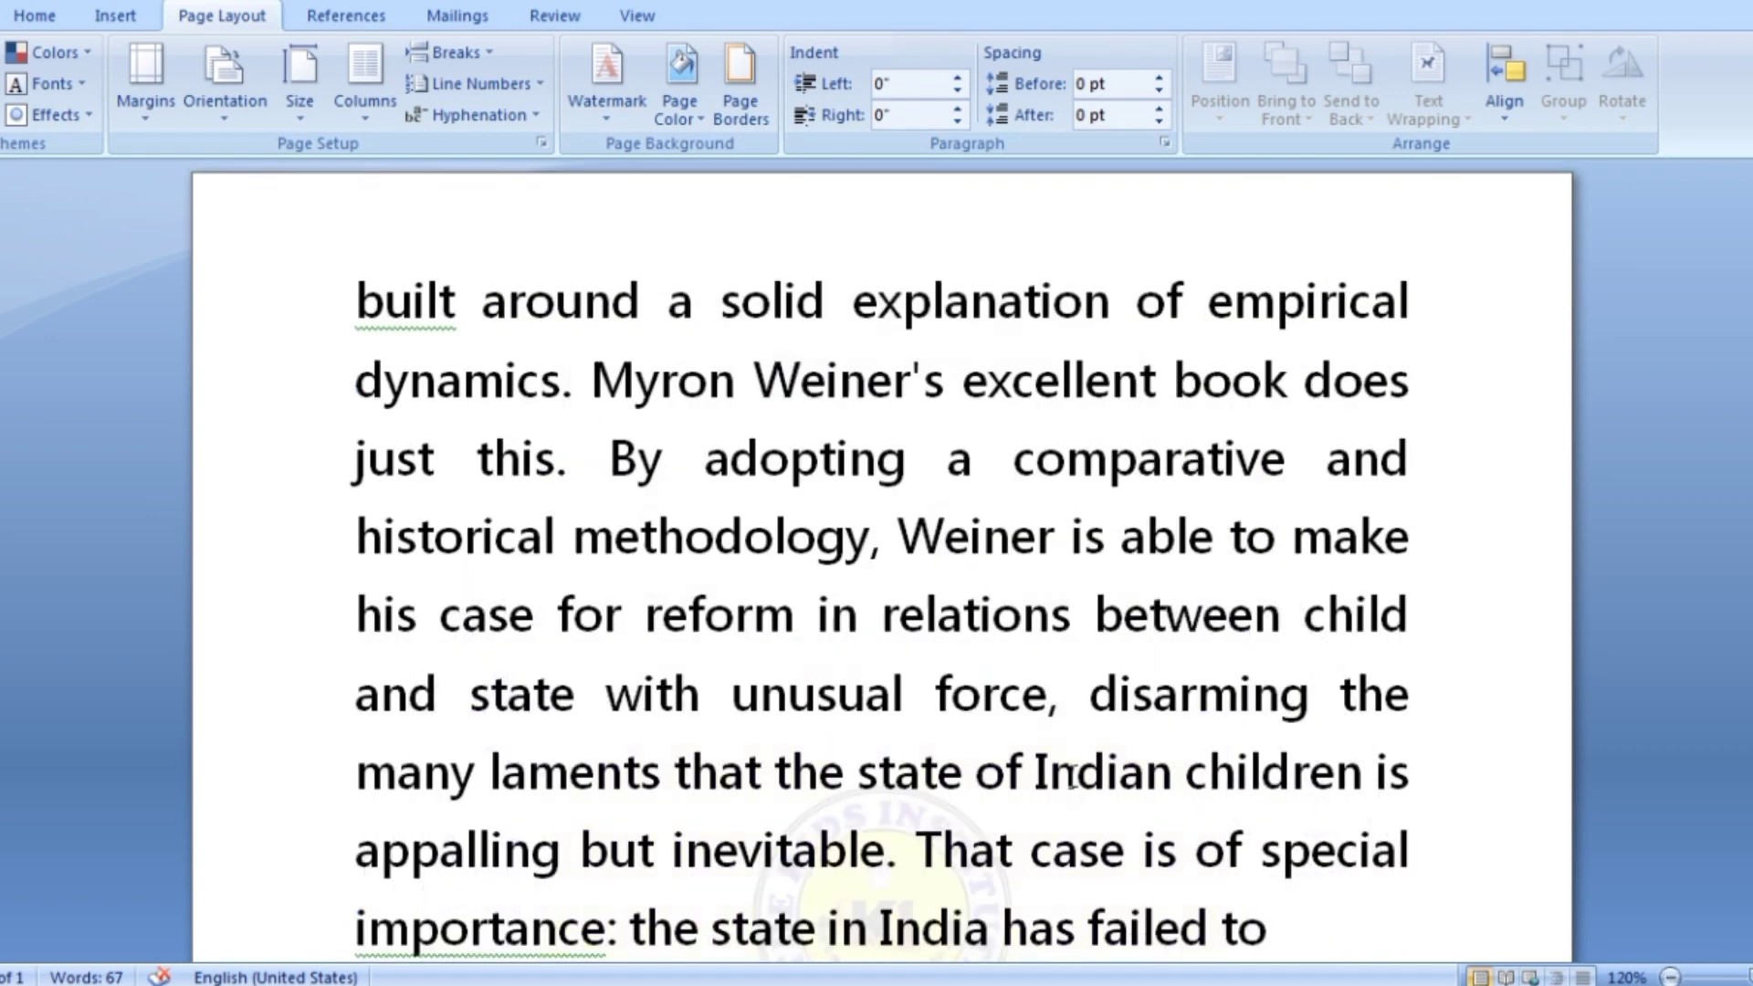
scroll(927, 650, down, 1)
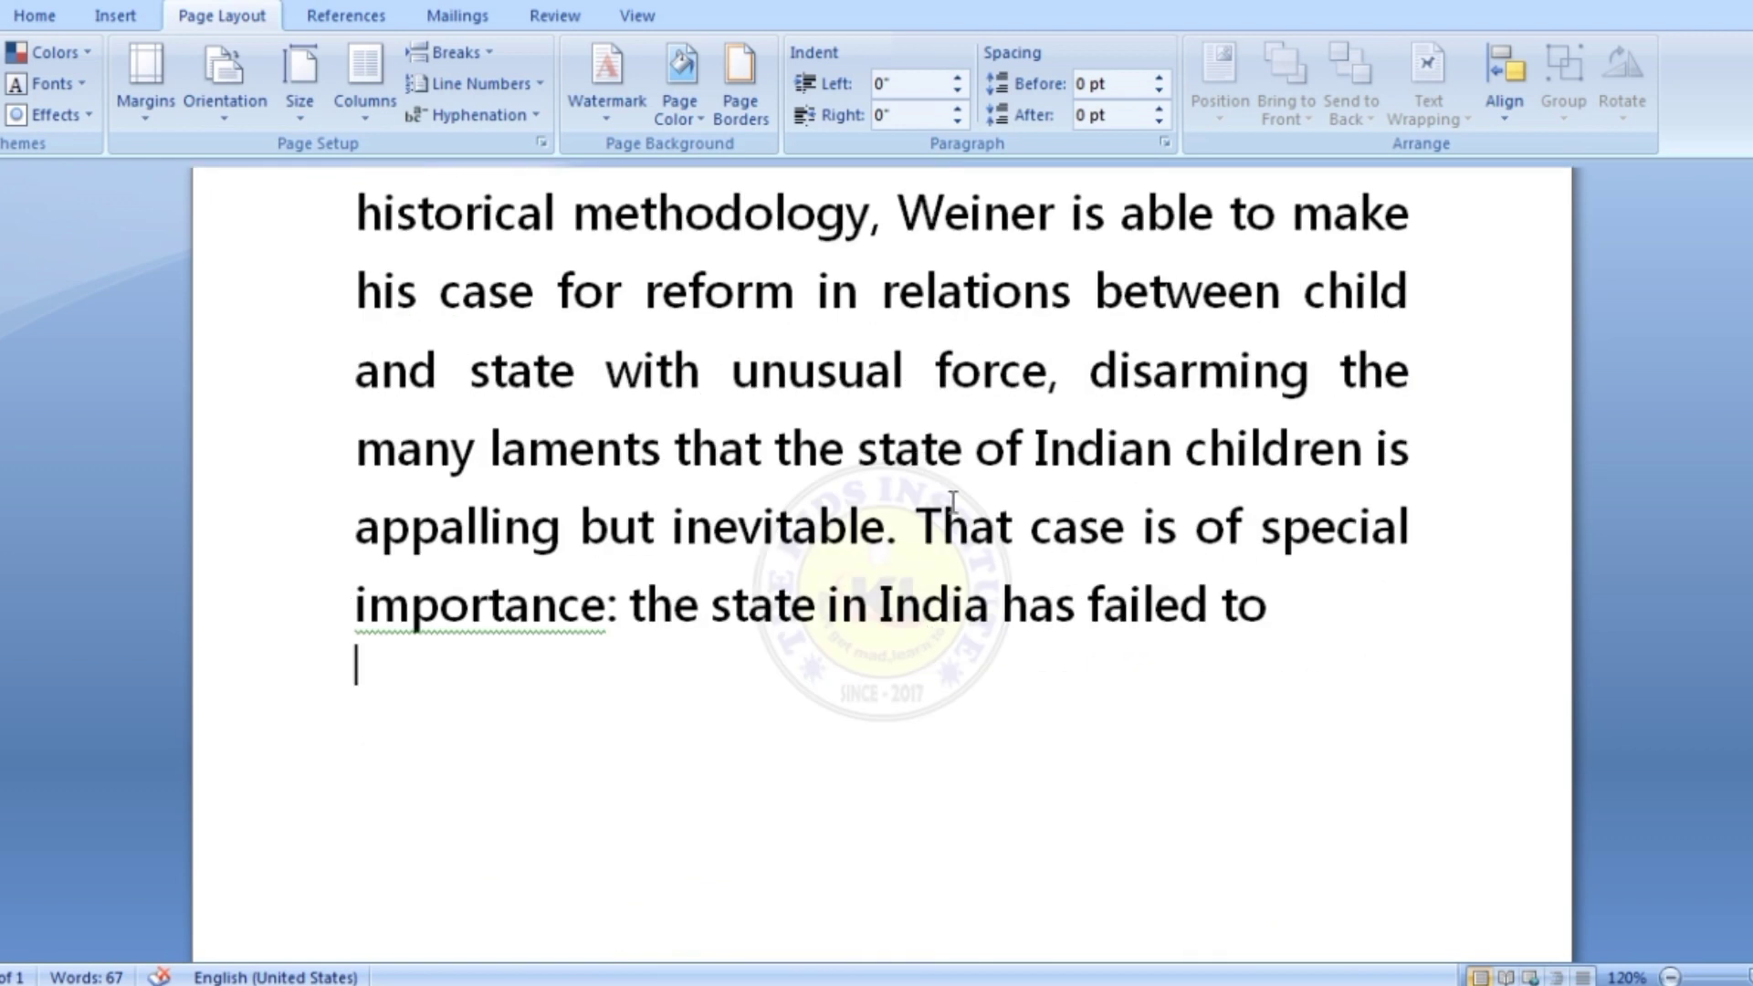
scroll(958, 511, up, 2)
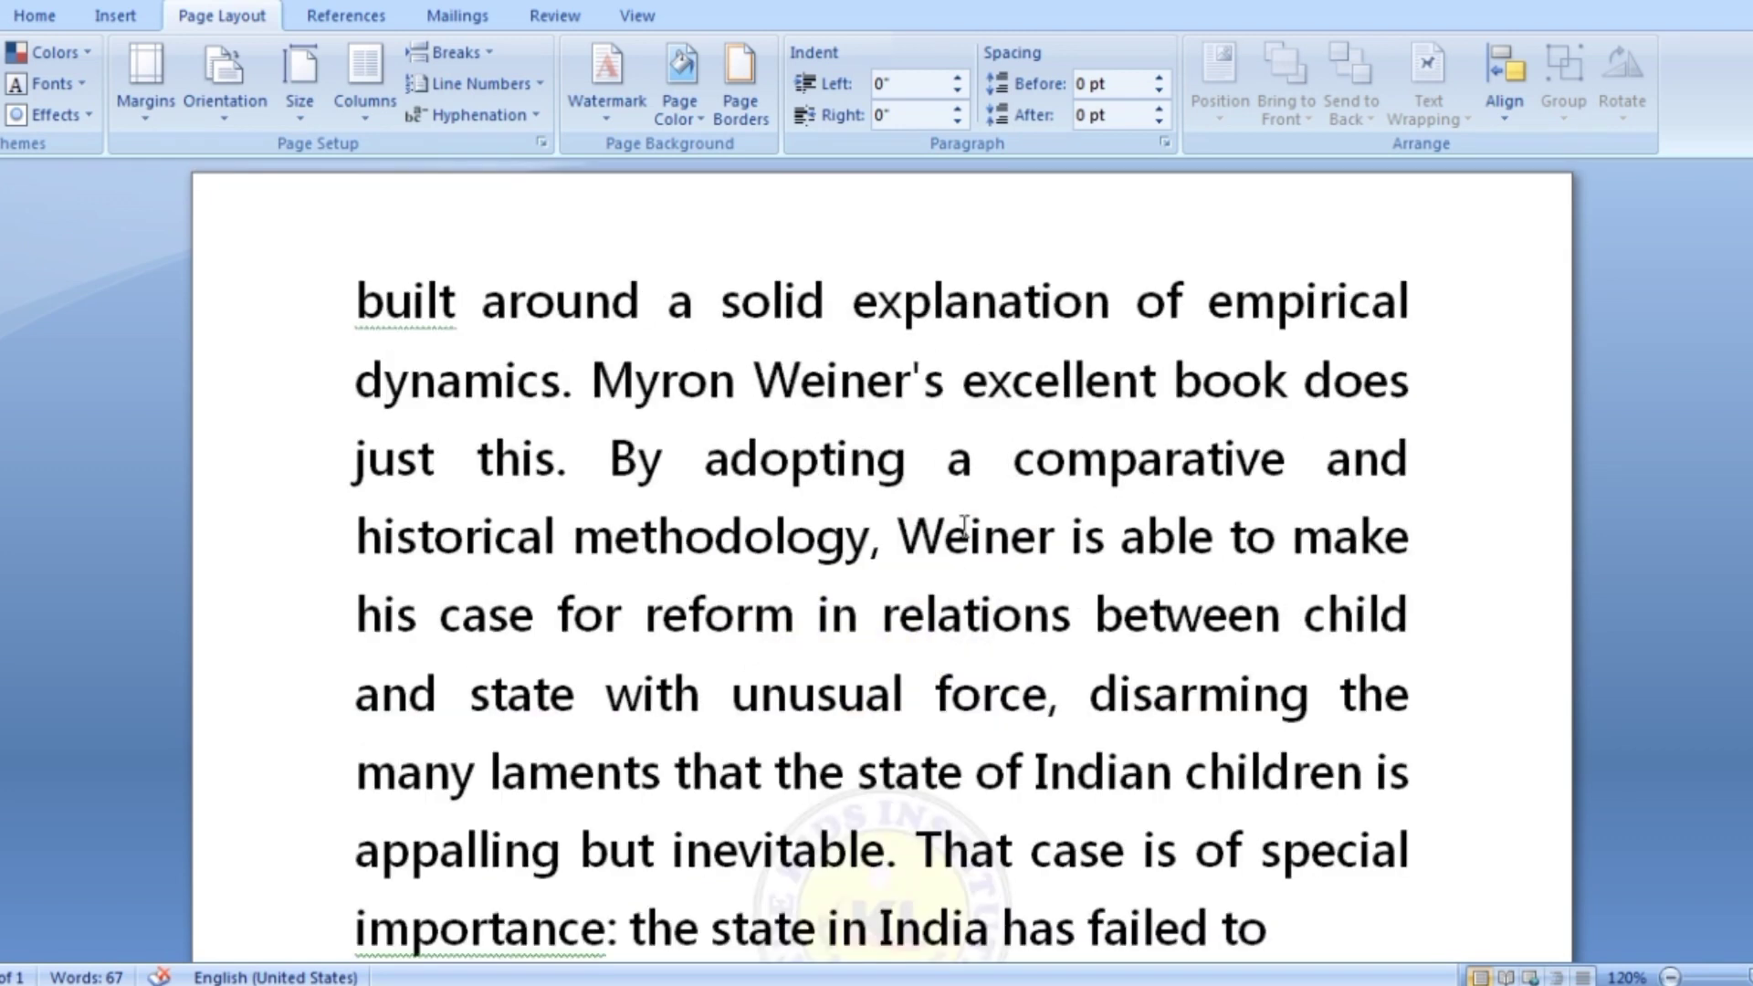
Switch the custom watermark to a text watermark, replacing 'ASAP' with 'Avwg'.
click(612, 118)
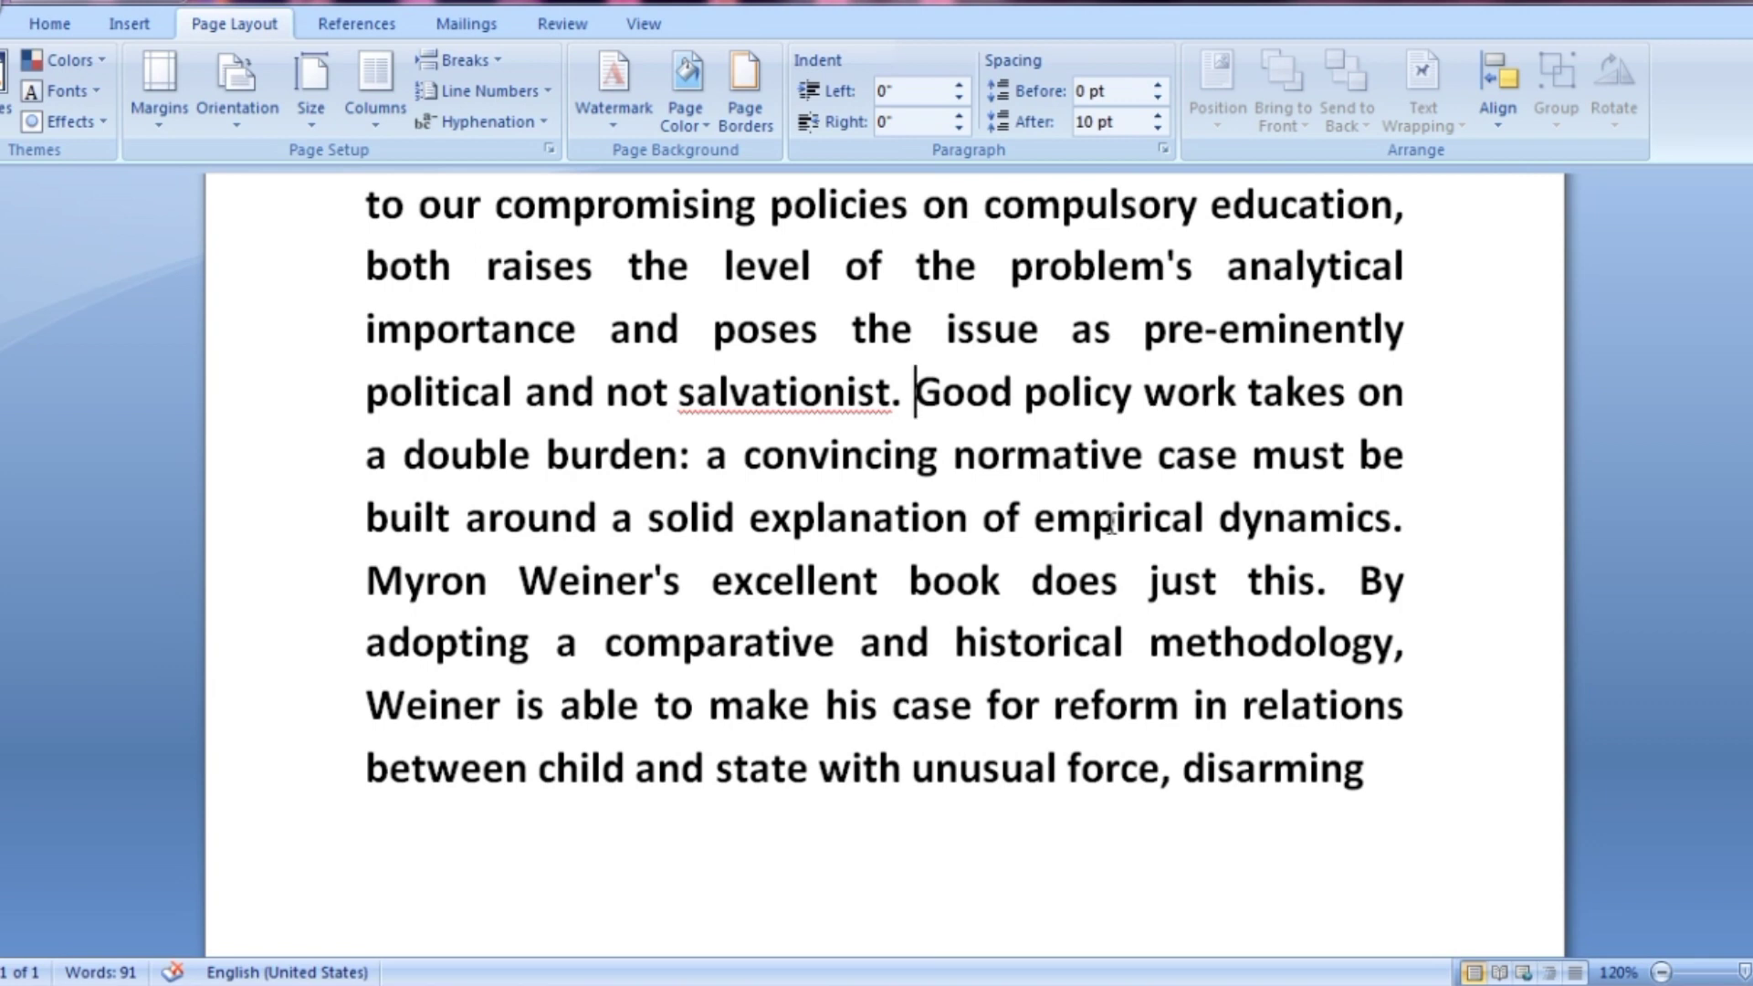
click(613, 138)
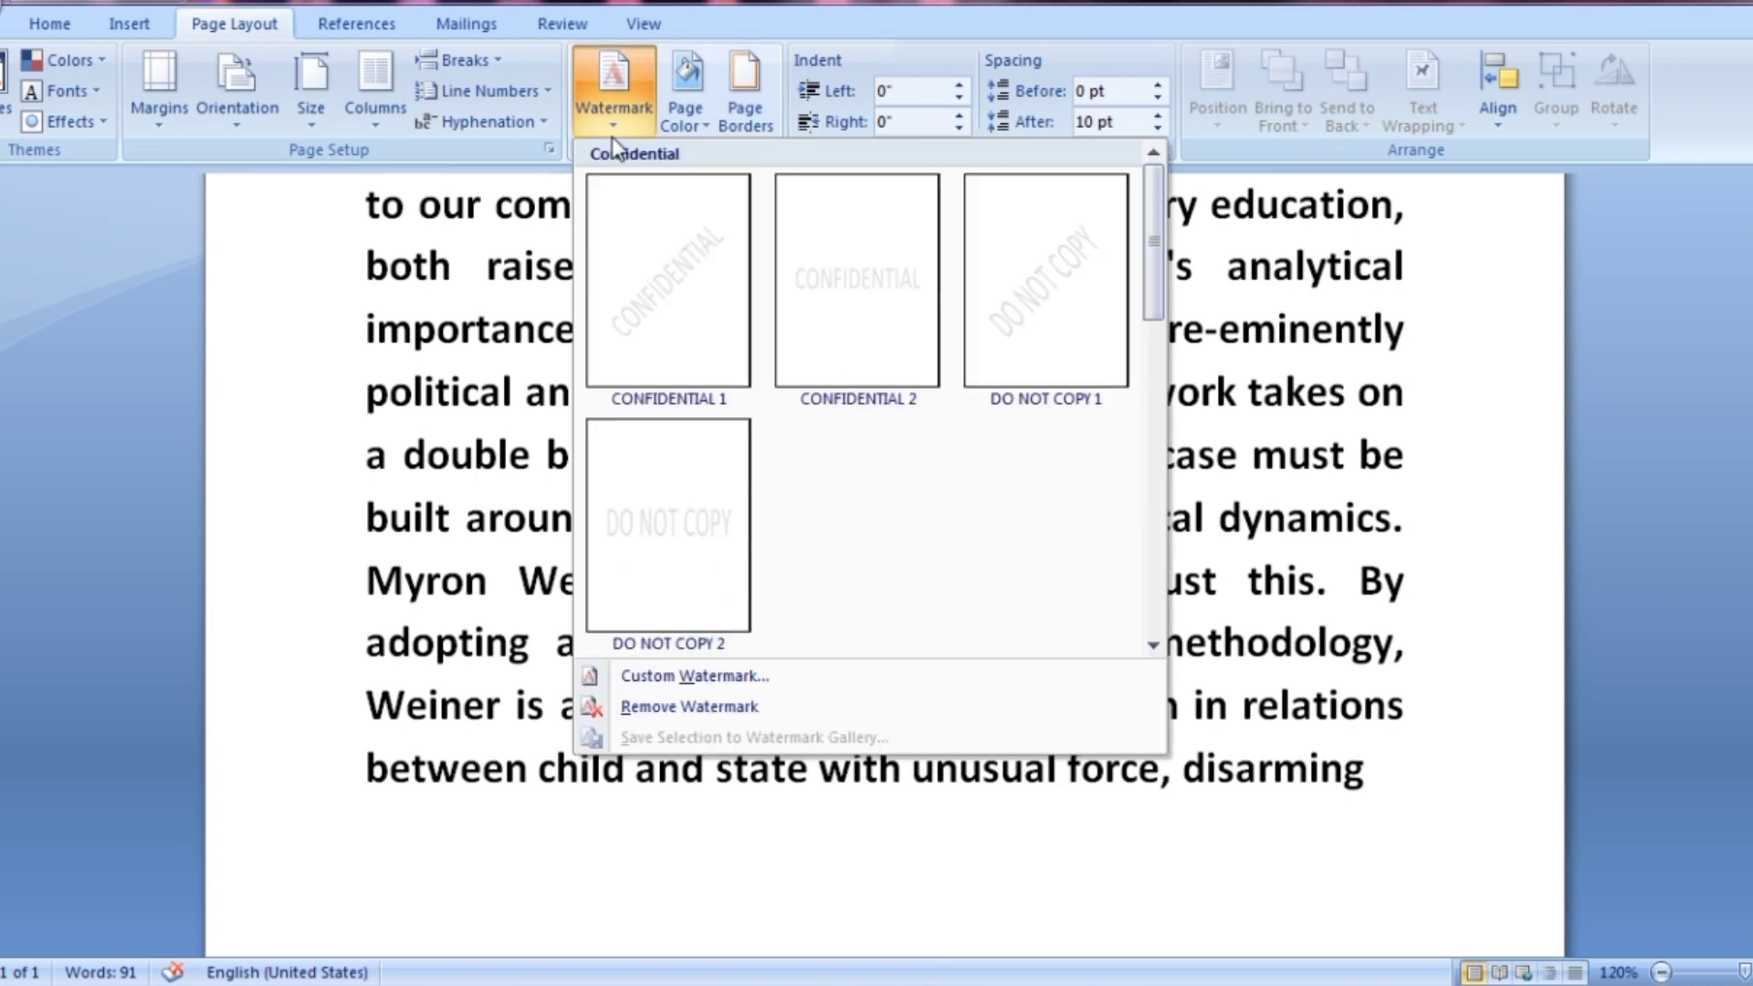
click(682, 680)
click(614, 436)
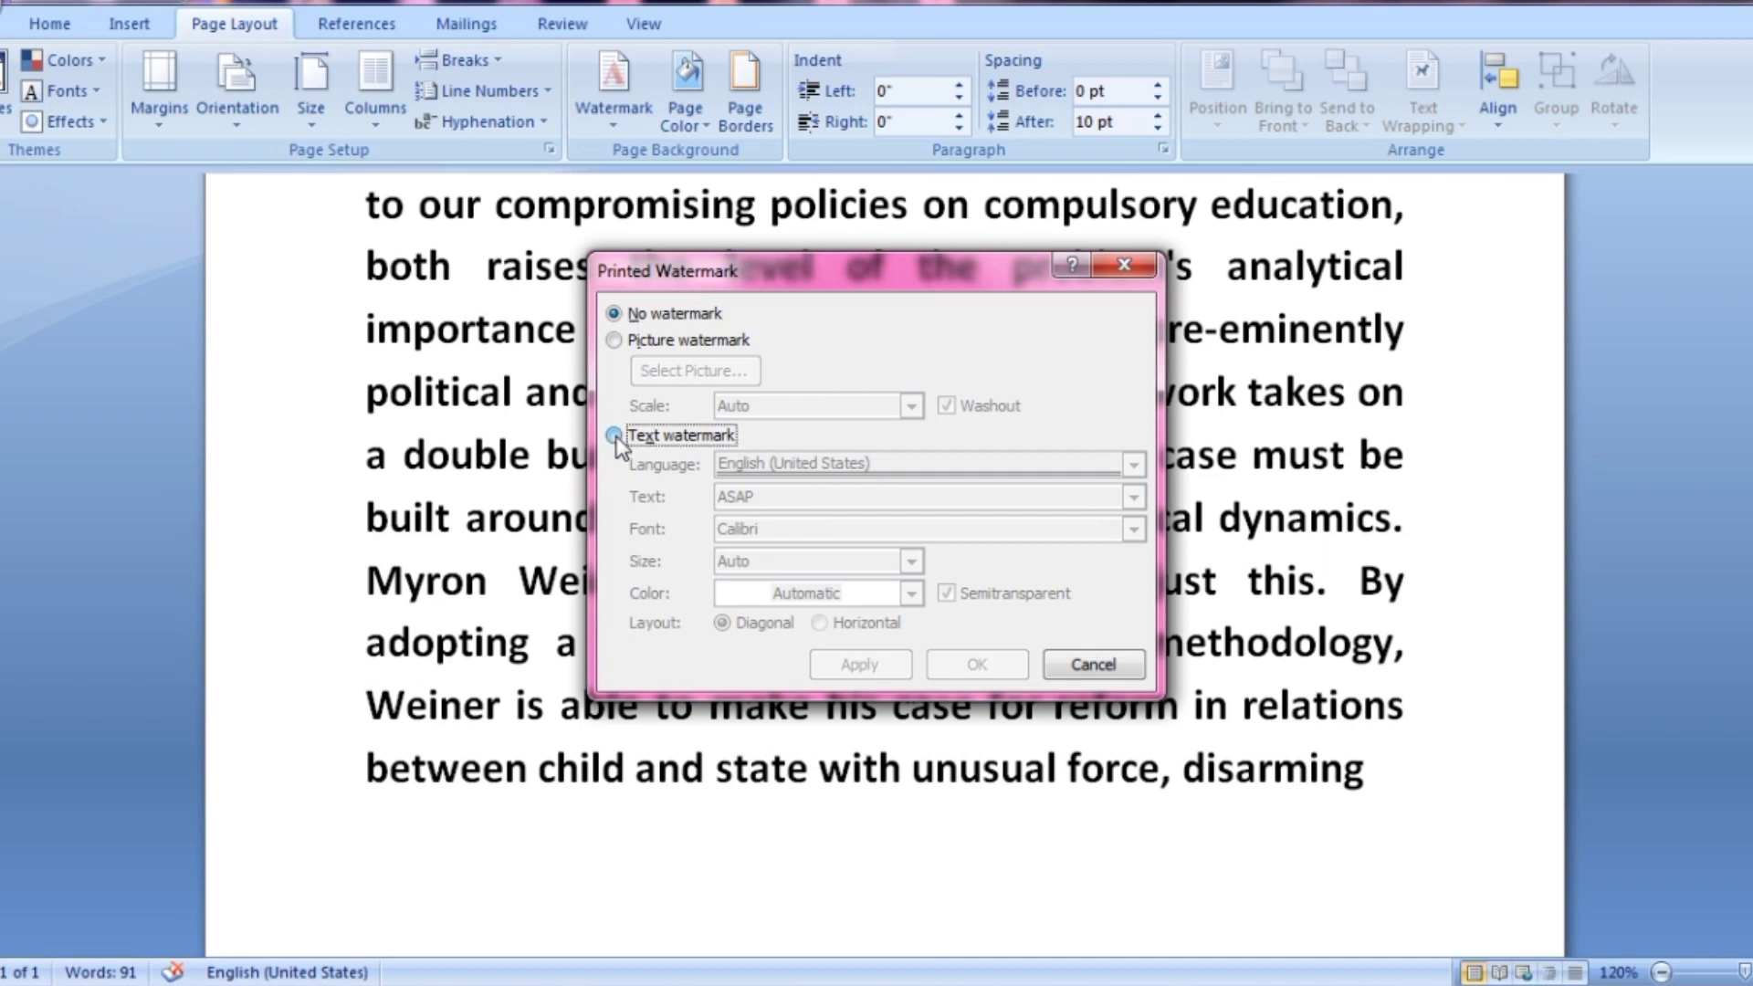
double_click(782, 503)
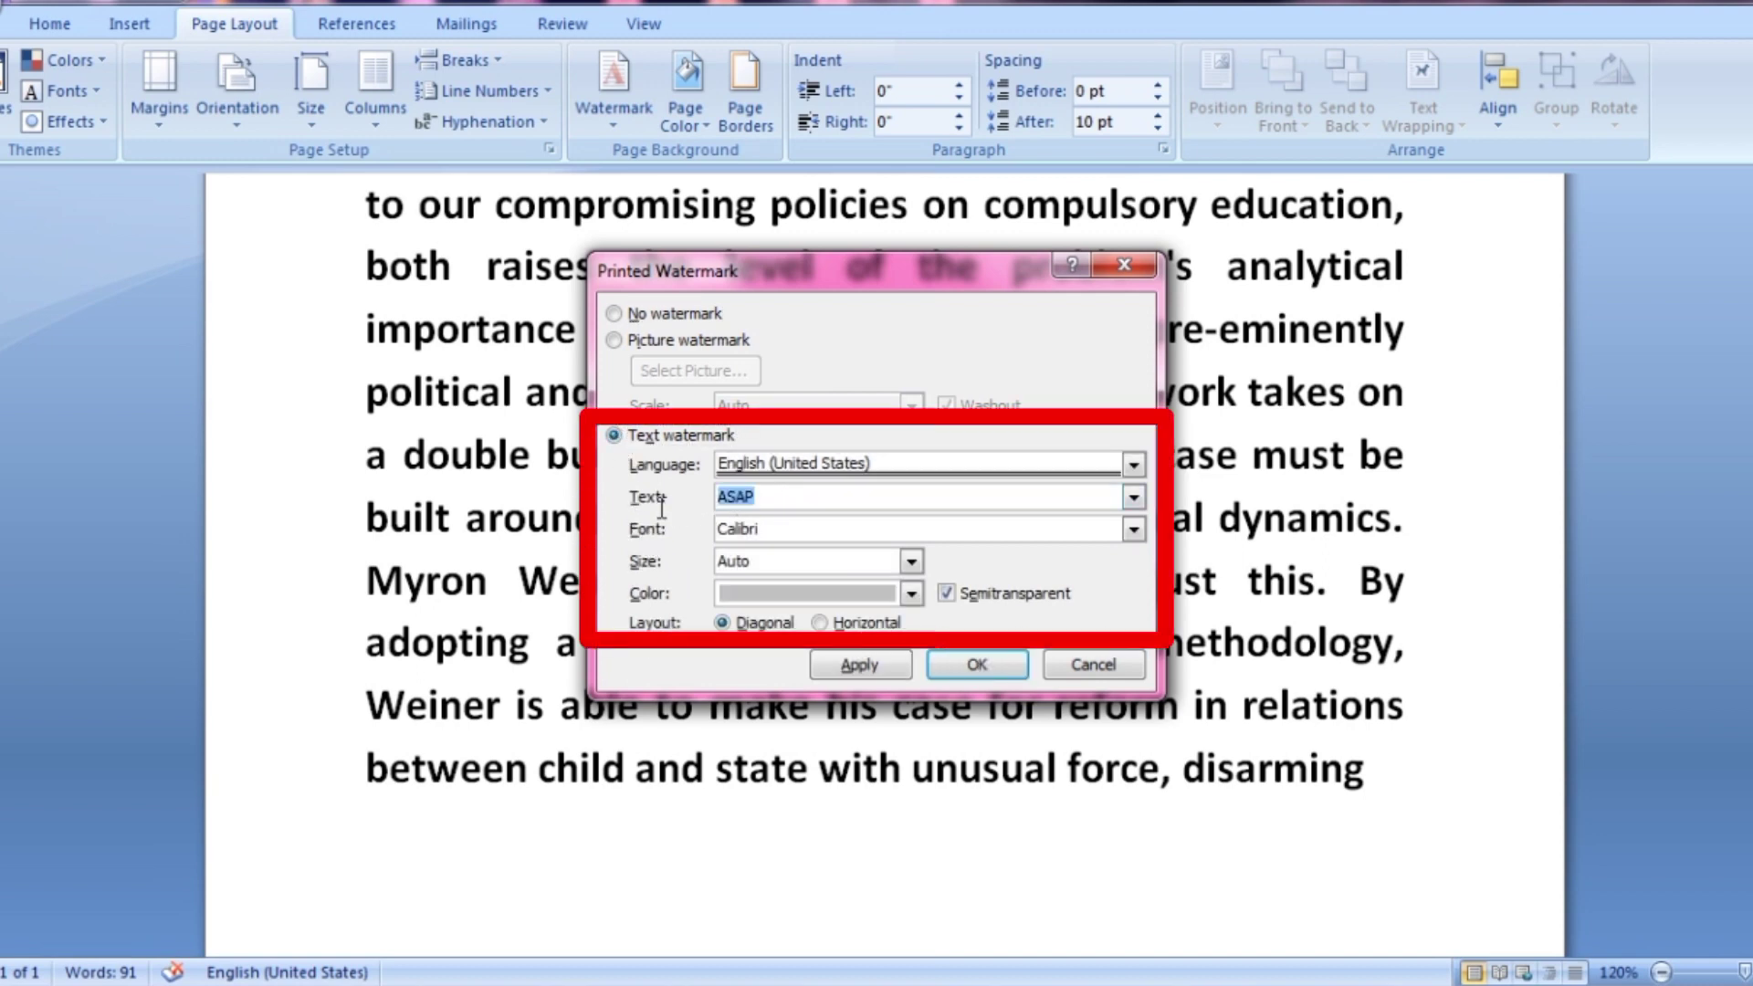
key(BackSpace)
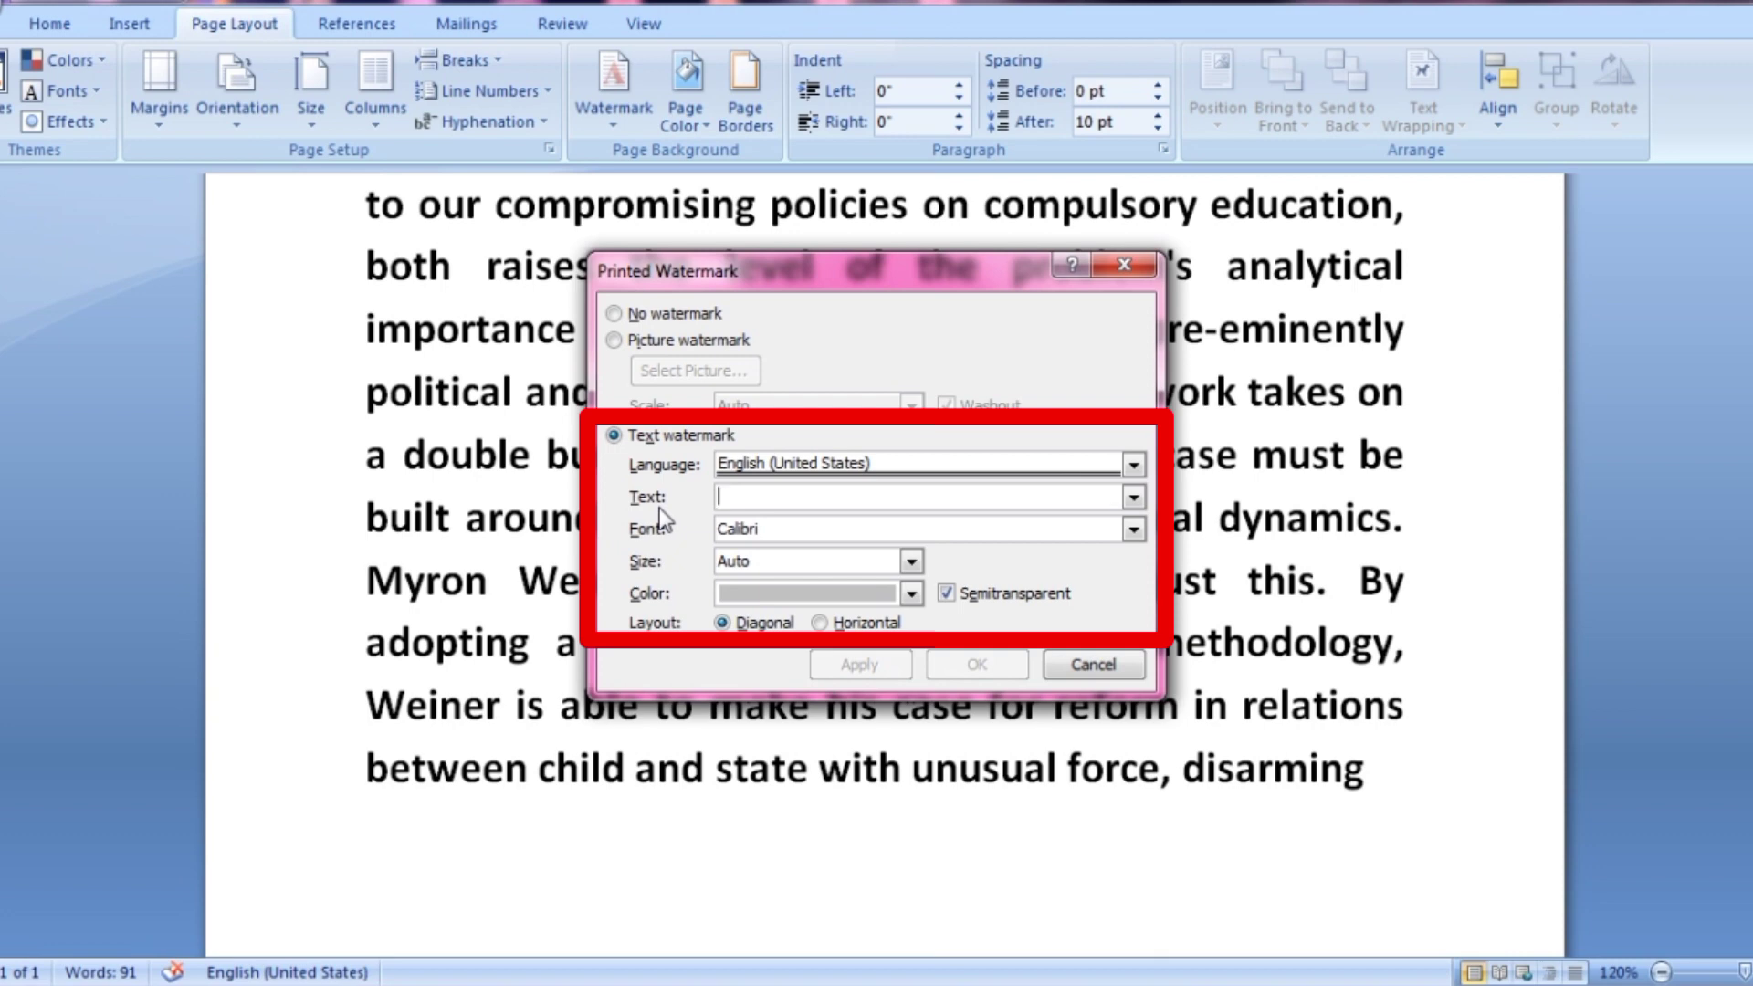
text(Avwg)
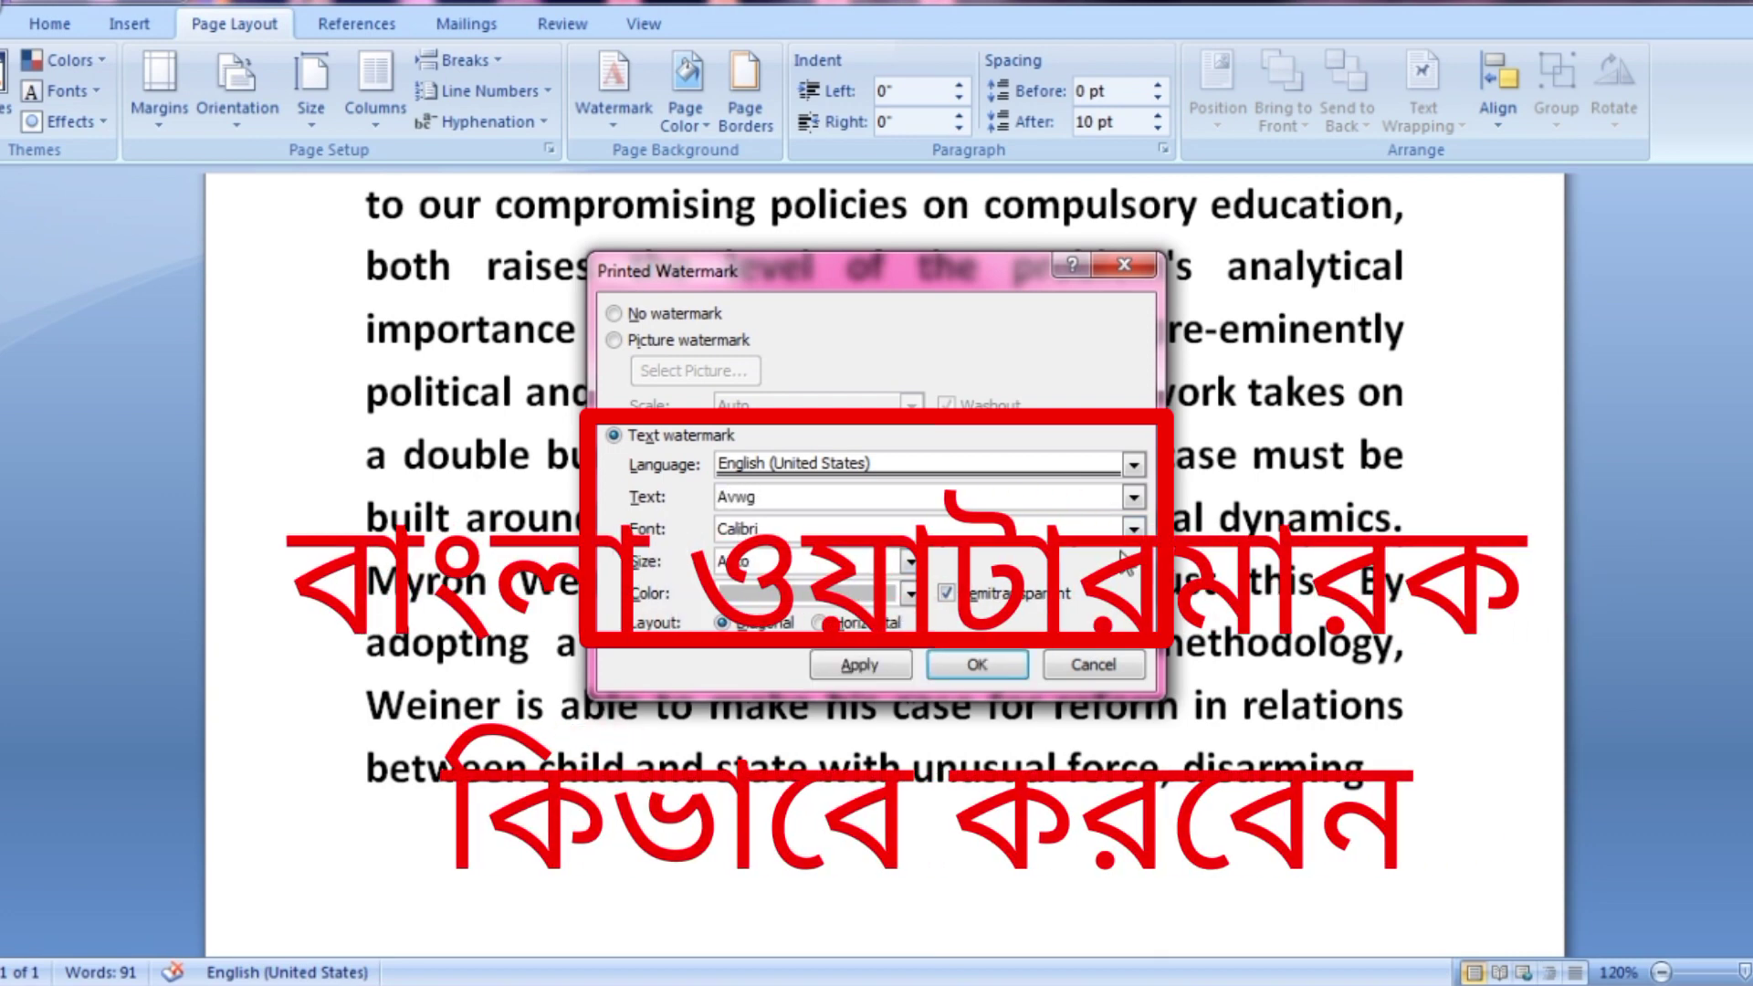
Set the watermark font to SutonnyMJ after briefly trying TeeshtaMJ.
click(1133, 529)
scroll(791, 566, down, 10)
scroll(803, 602, down, 5)
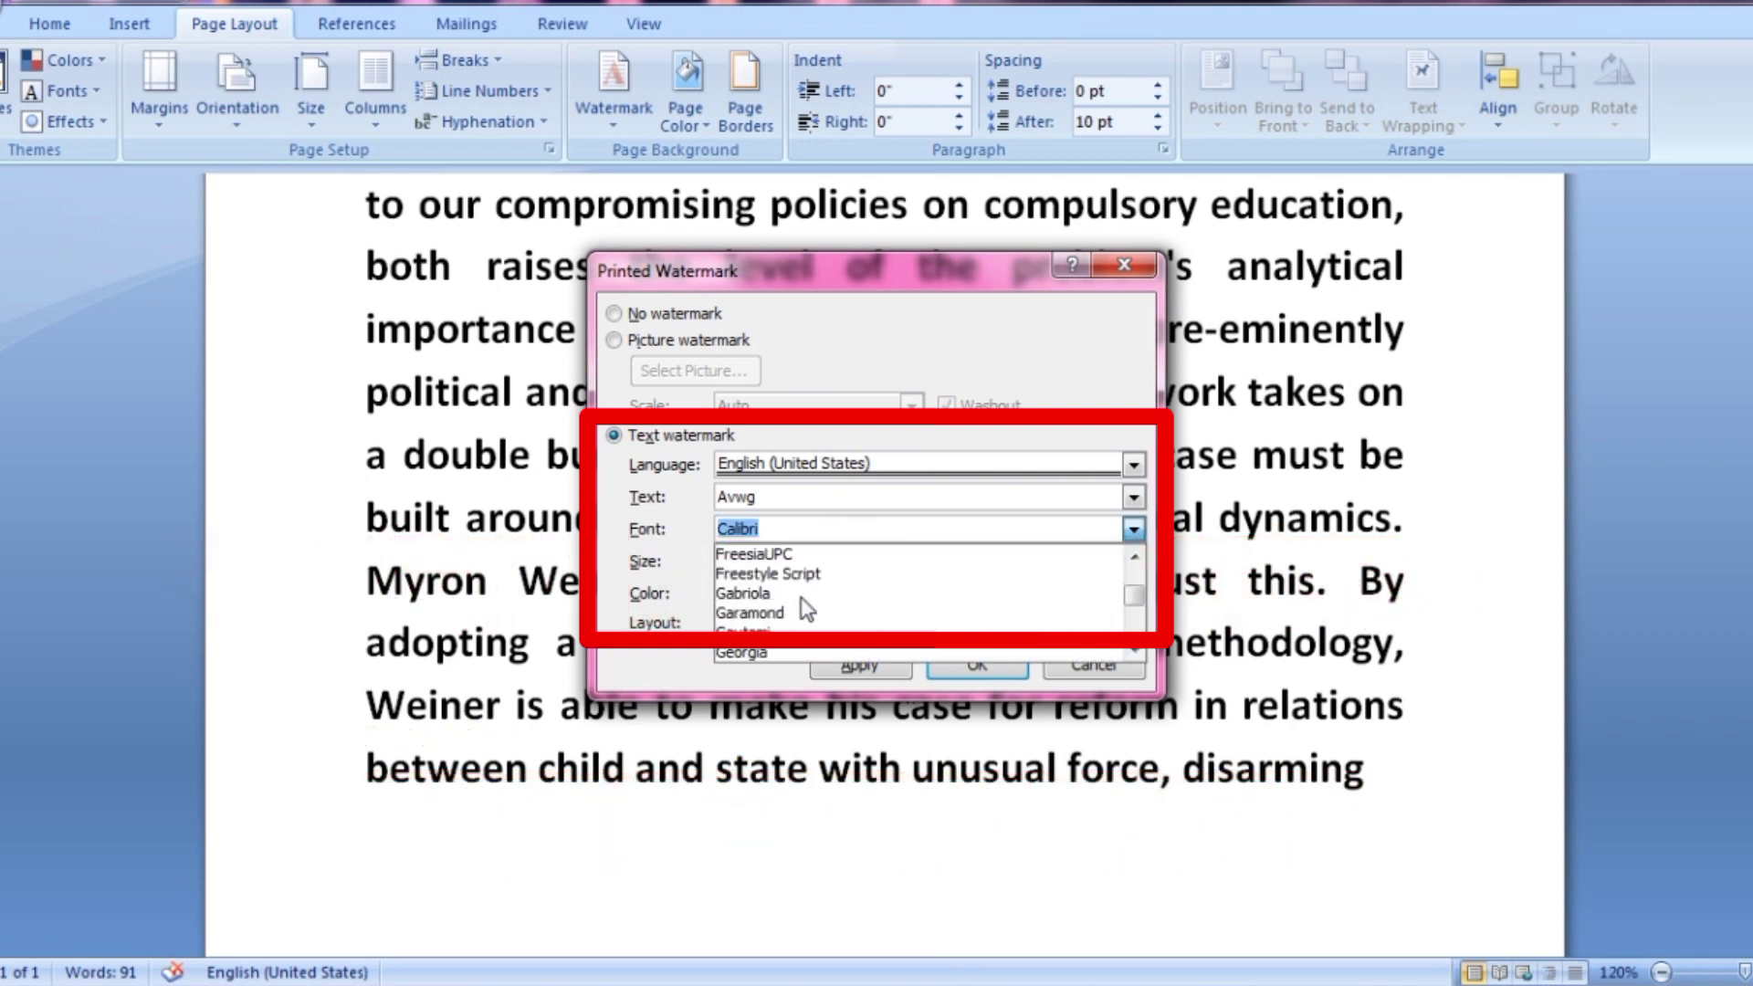
scroll(806, 610, down, 4)
scroll(804, 604, down, 6)
scroll(803, 603, down, 6)
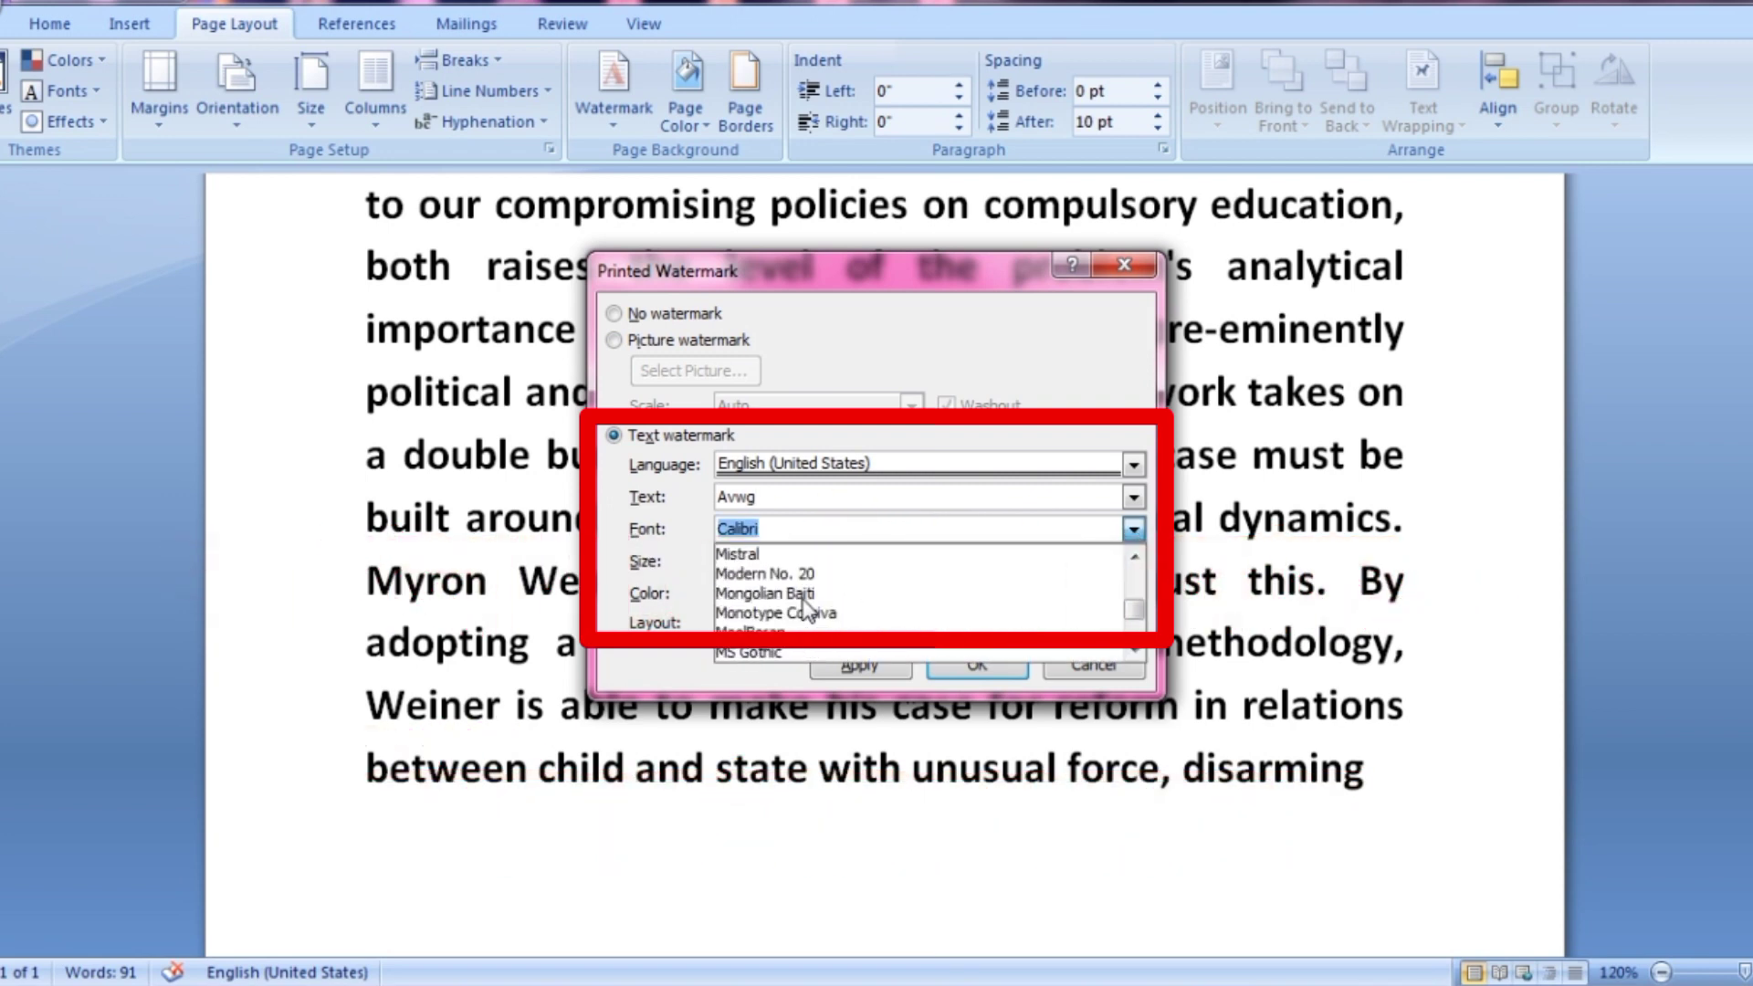
scroll(805, 604, down, 6)
scroll(808, 606, down, 6)
scroll(807, 609, up, 1)
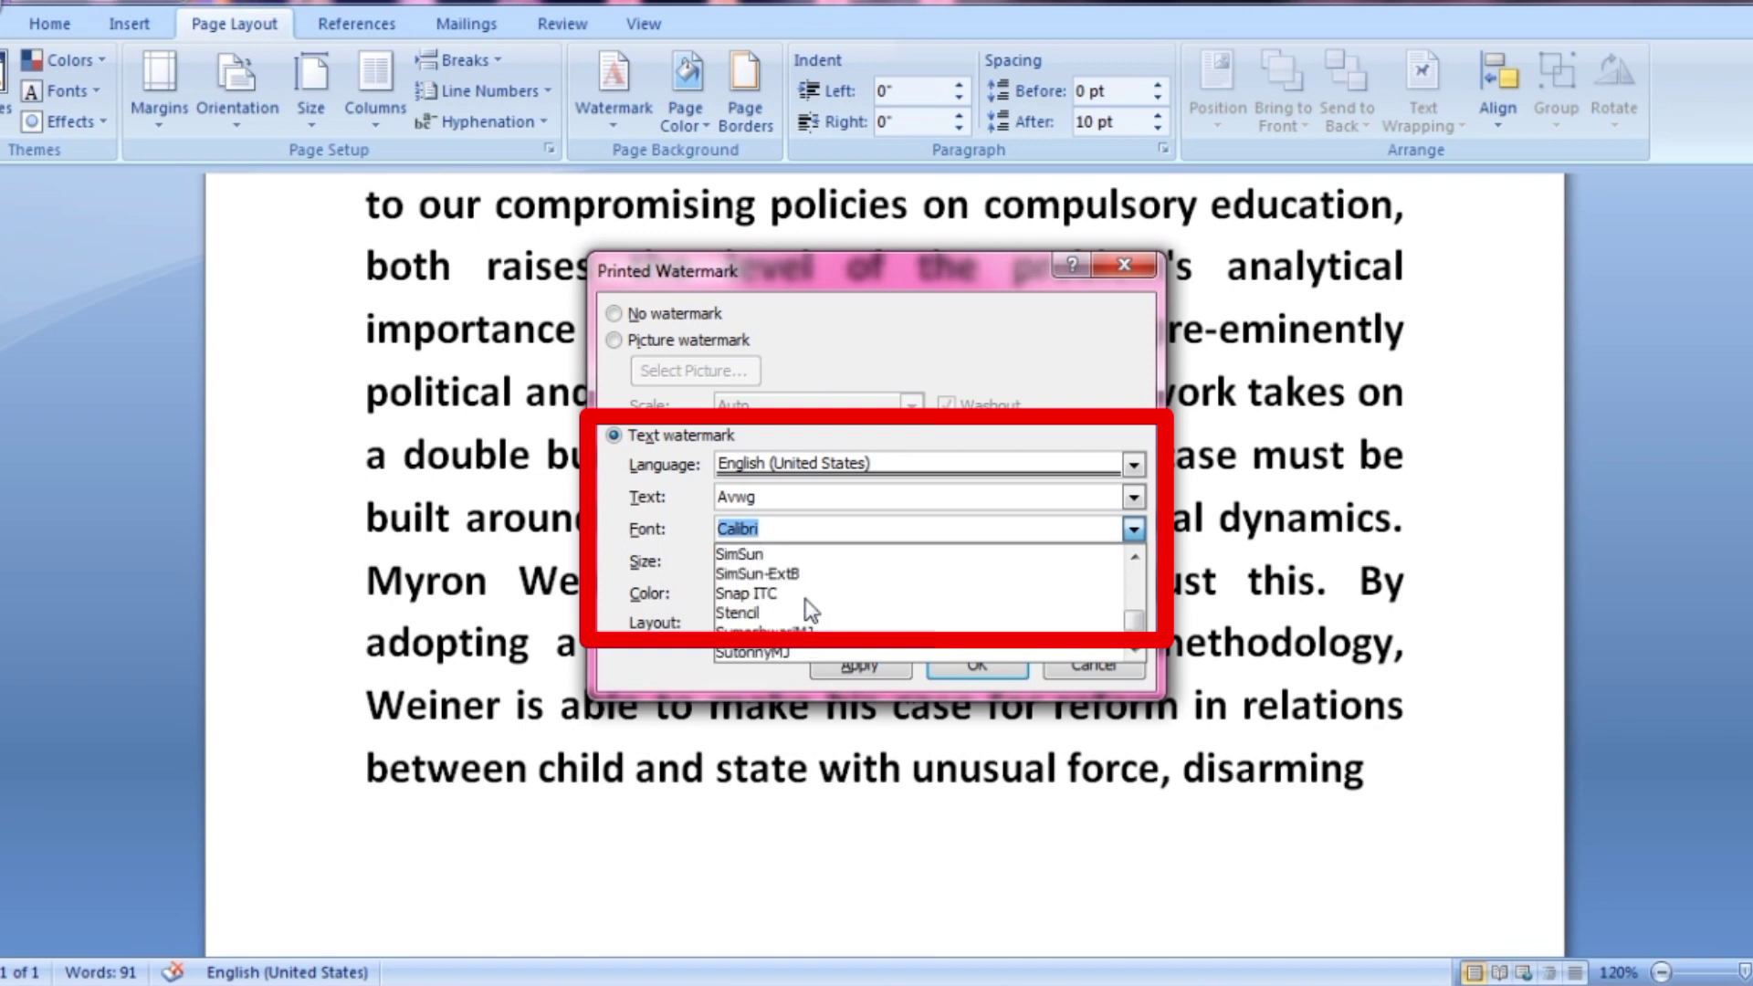
scroll(807, 609, down, 1)
click(794, 595)
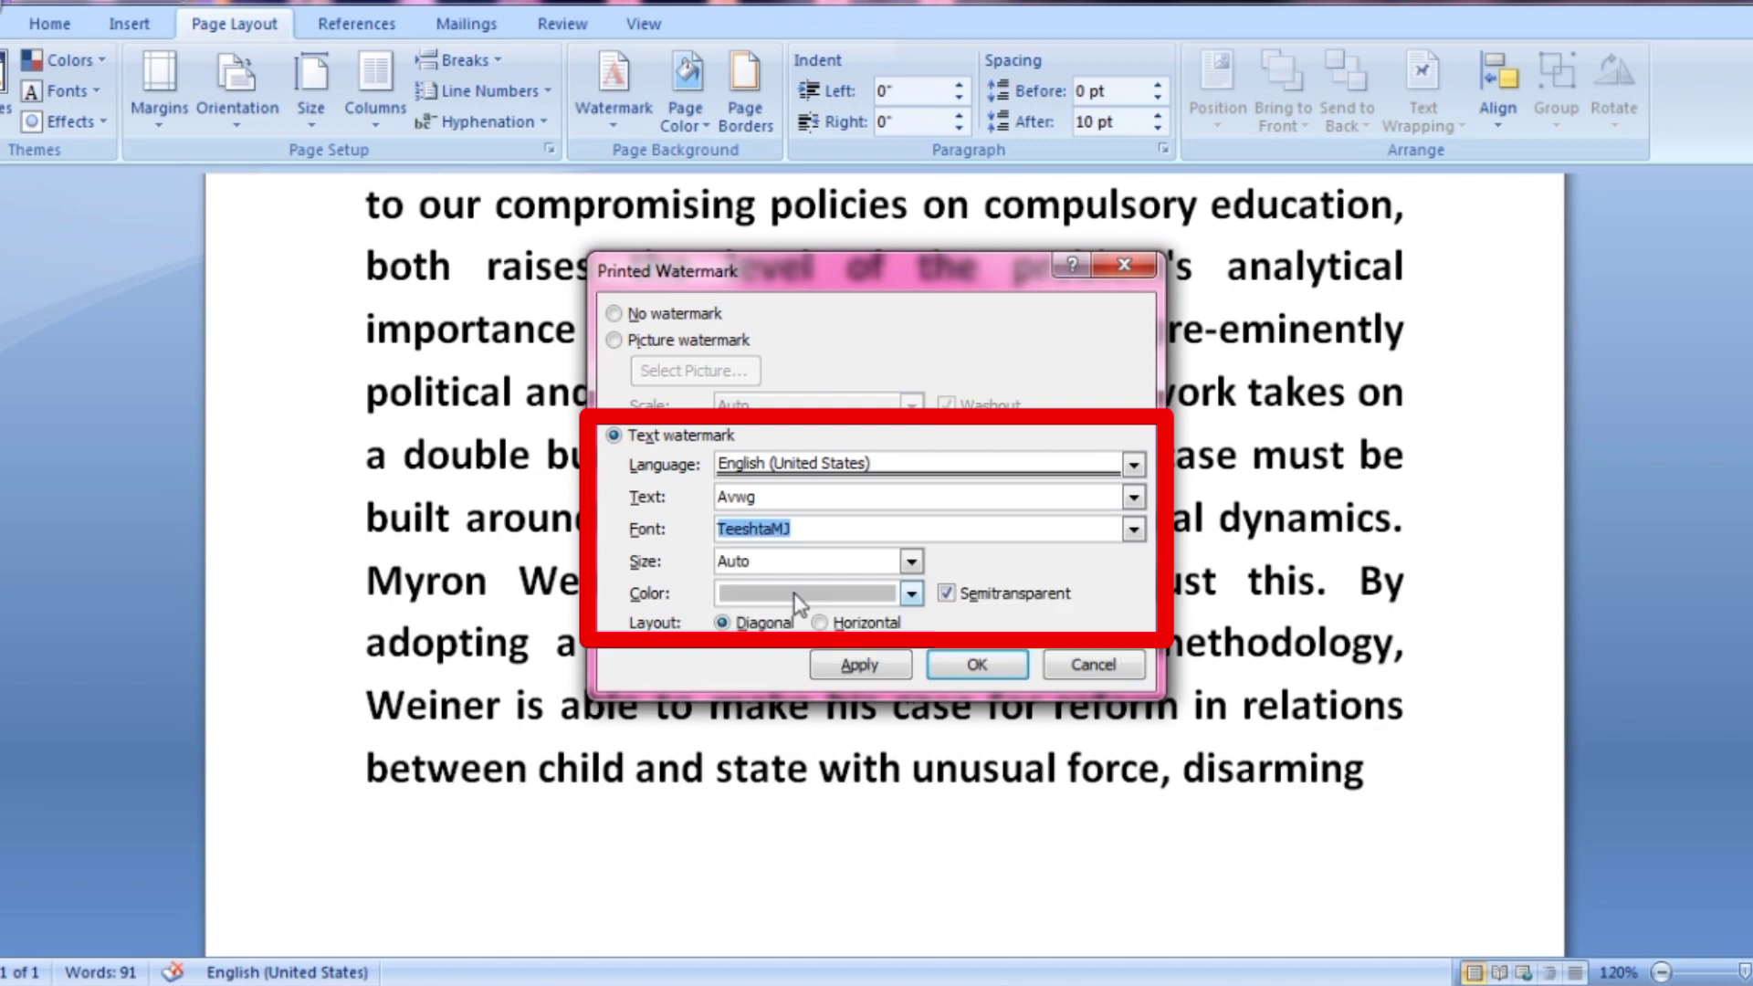
key(alt+Down)
scroll(851, 605, down, 2)
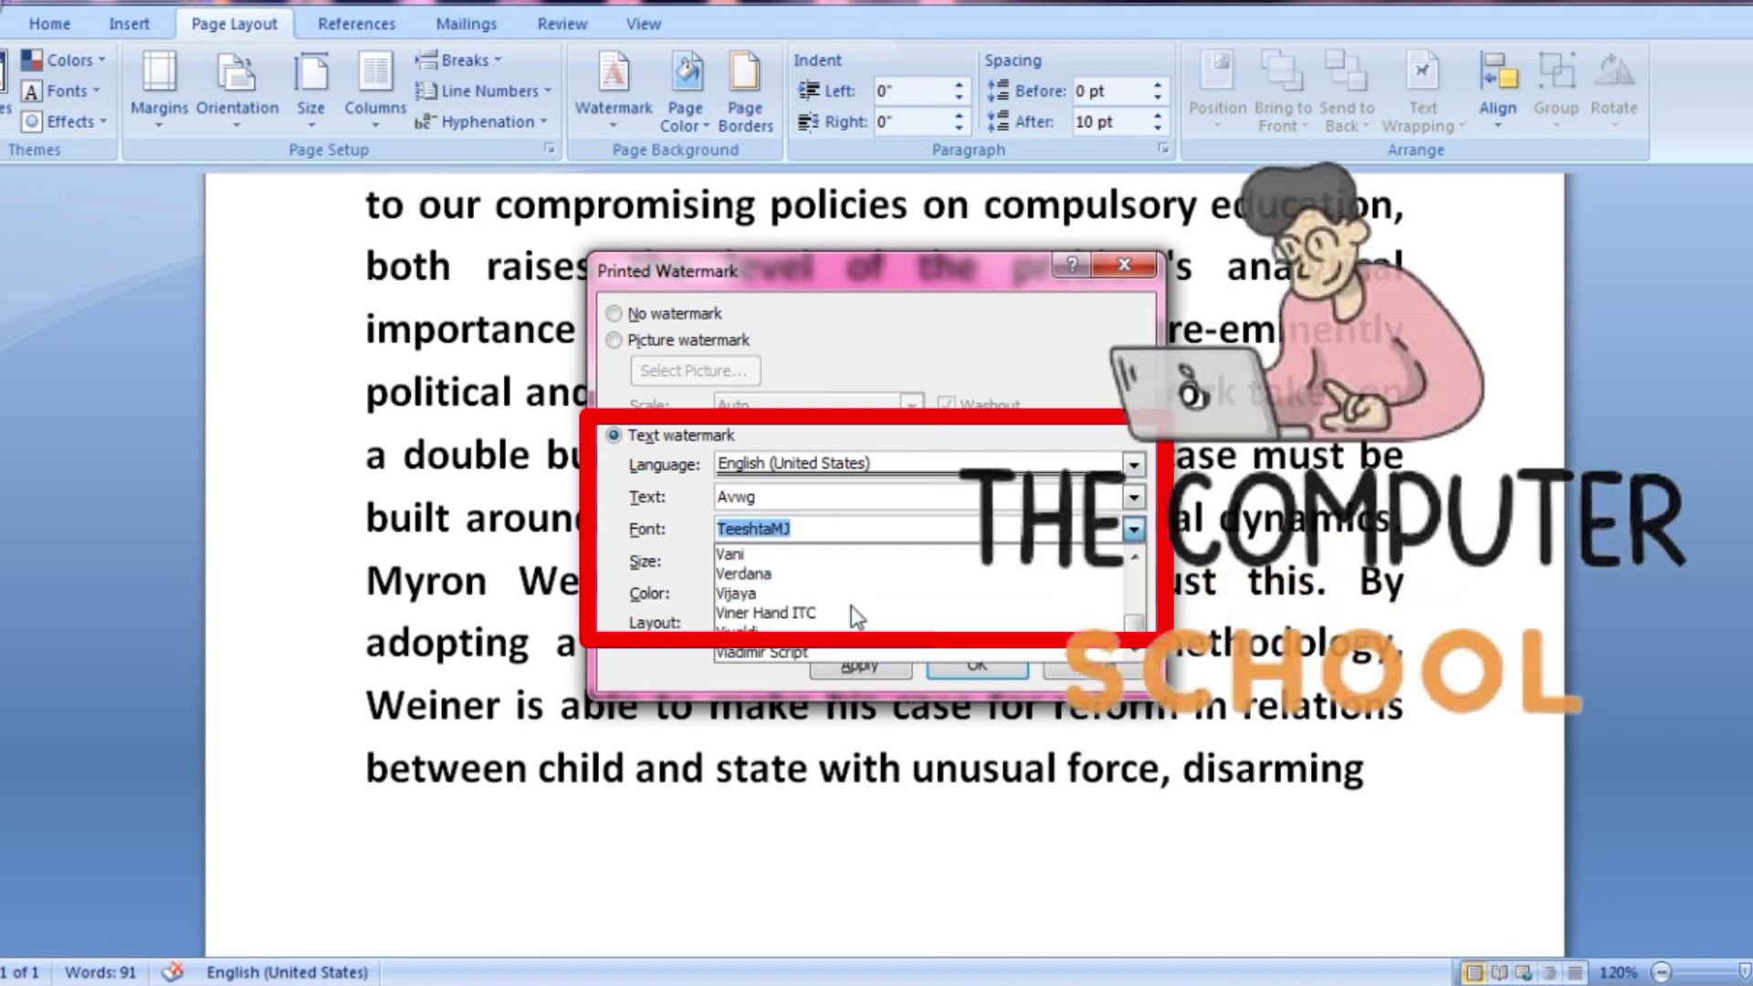
scroll(851, 605, up, 1)
scroll(851, 605, up, 2)
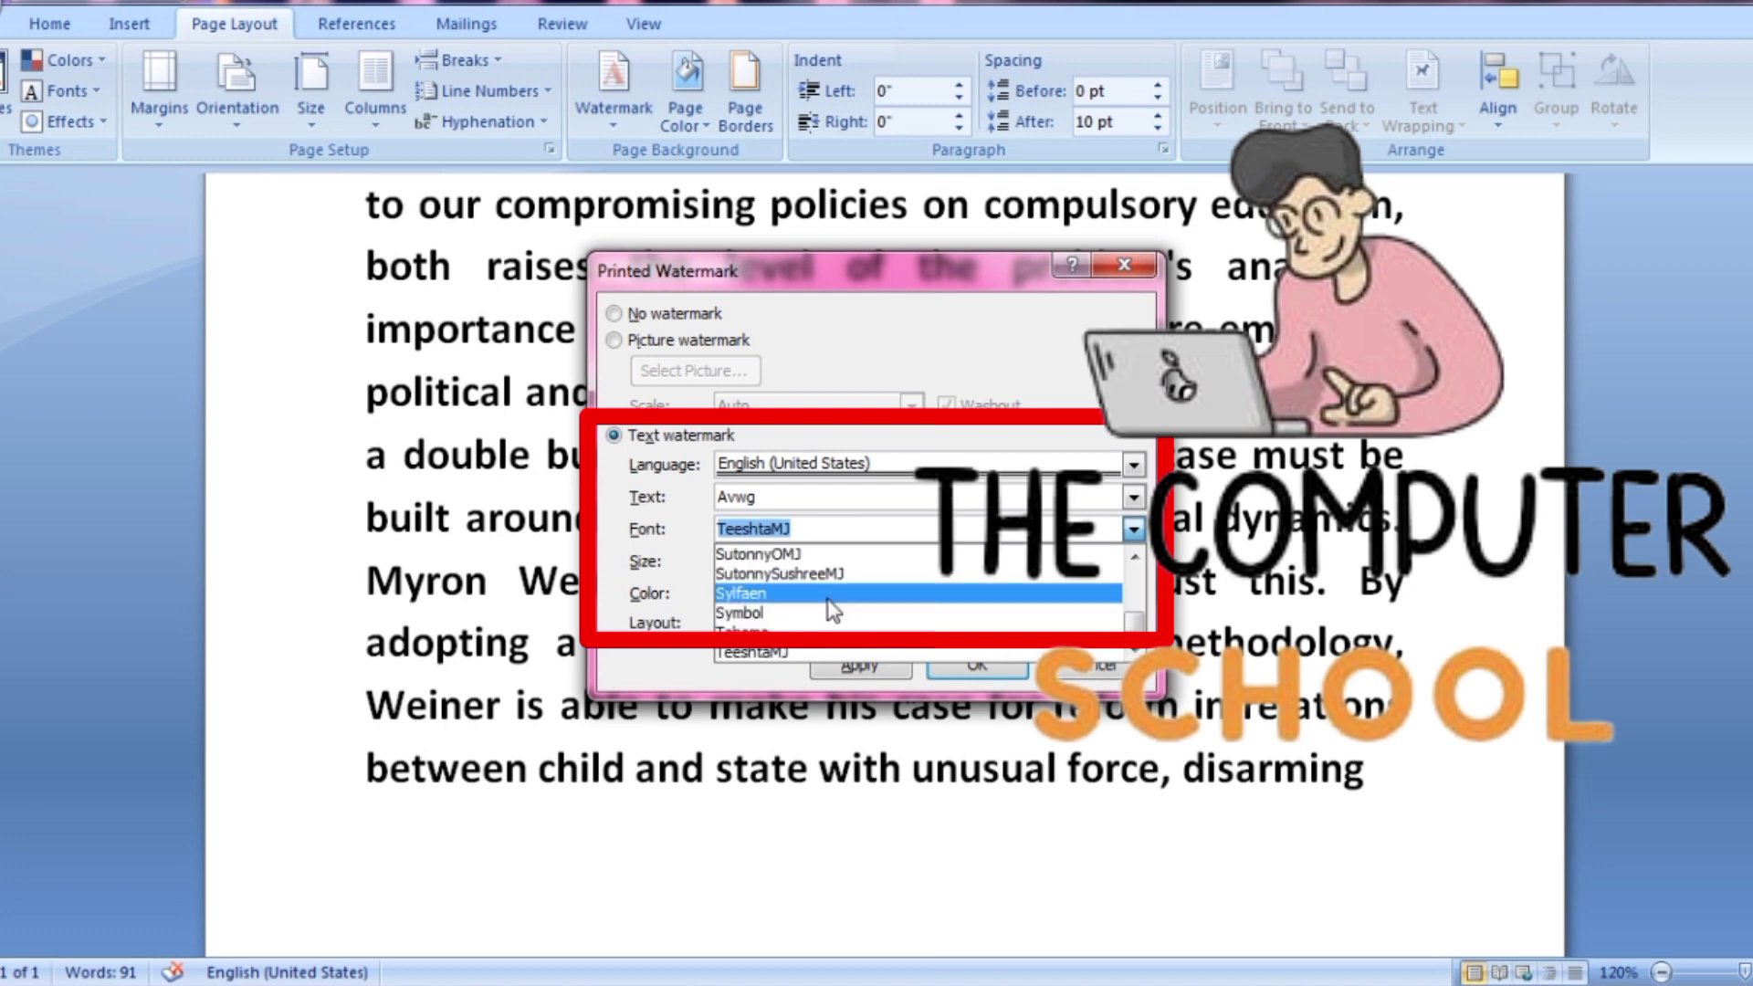
scroll(829, 585, up, 1)
click(813, 597)
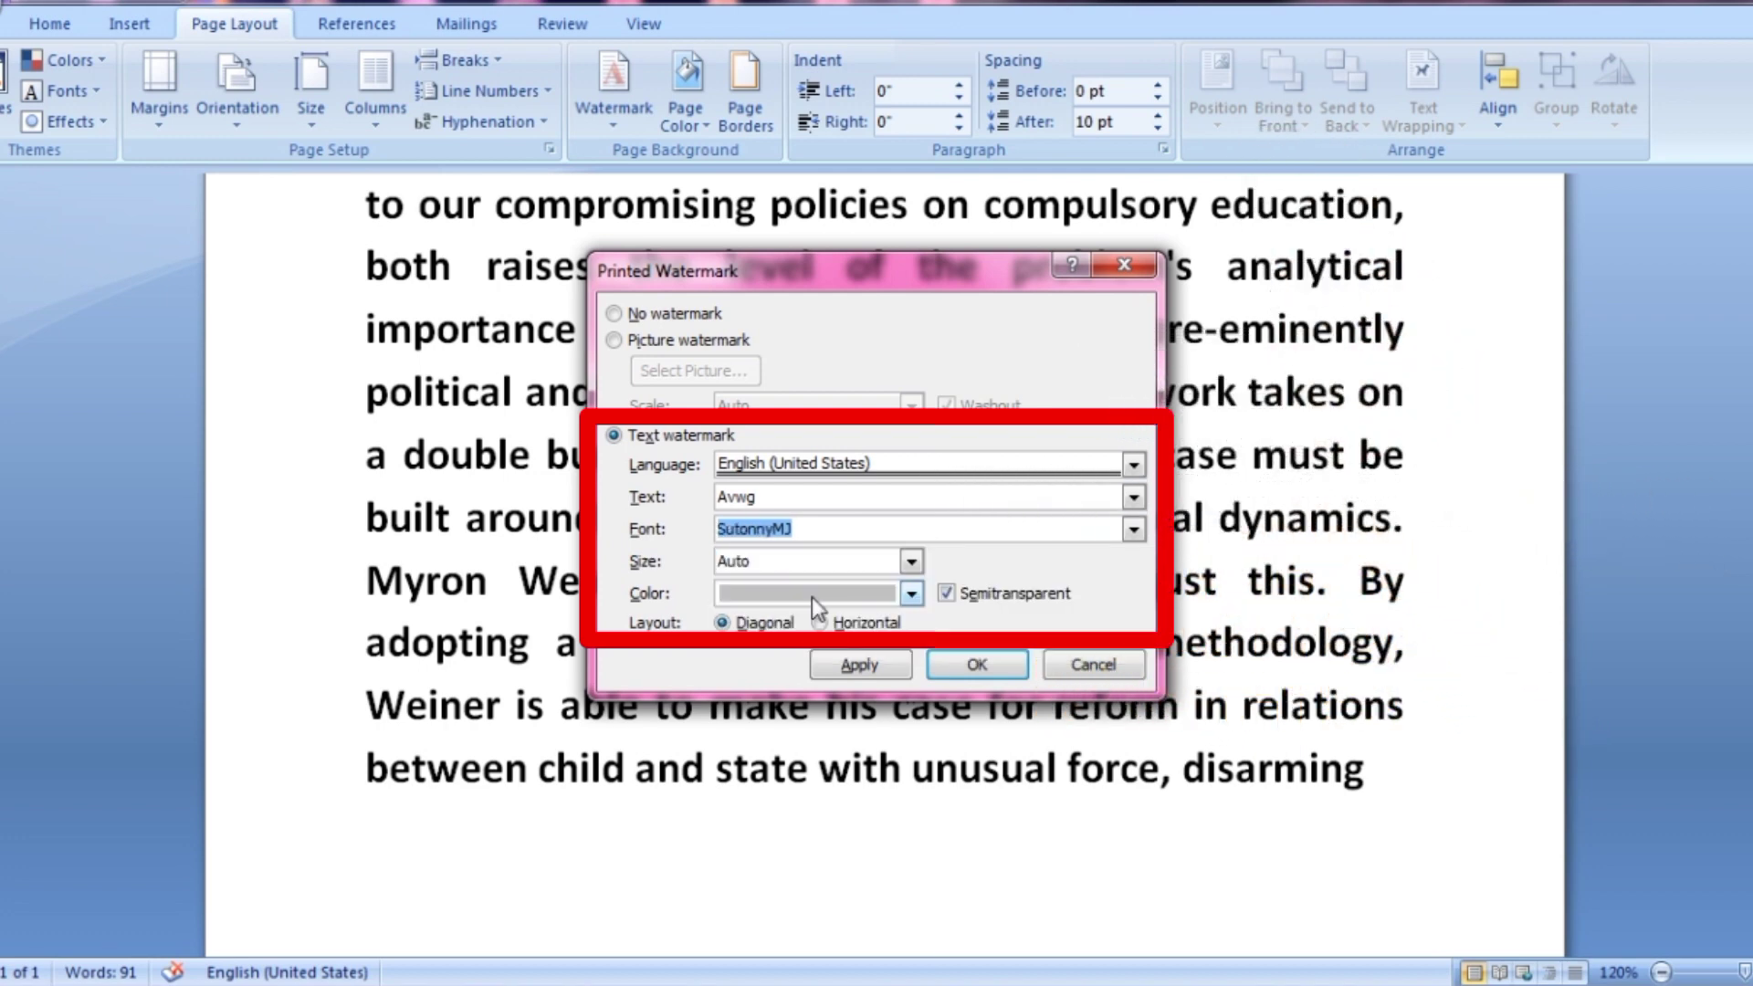
Make the text watermark red and apply it to the page.
click(909, 595)
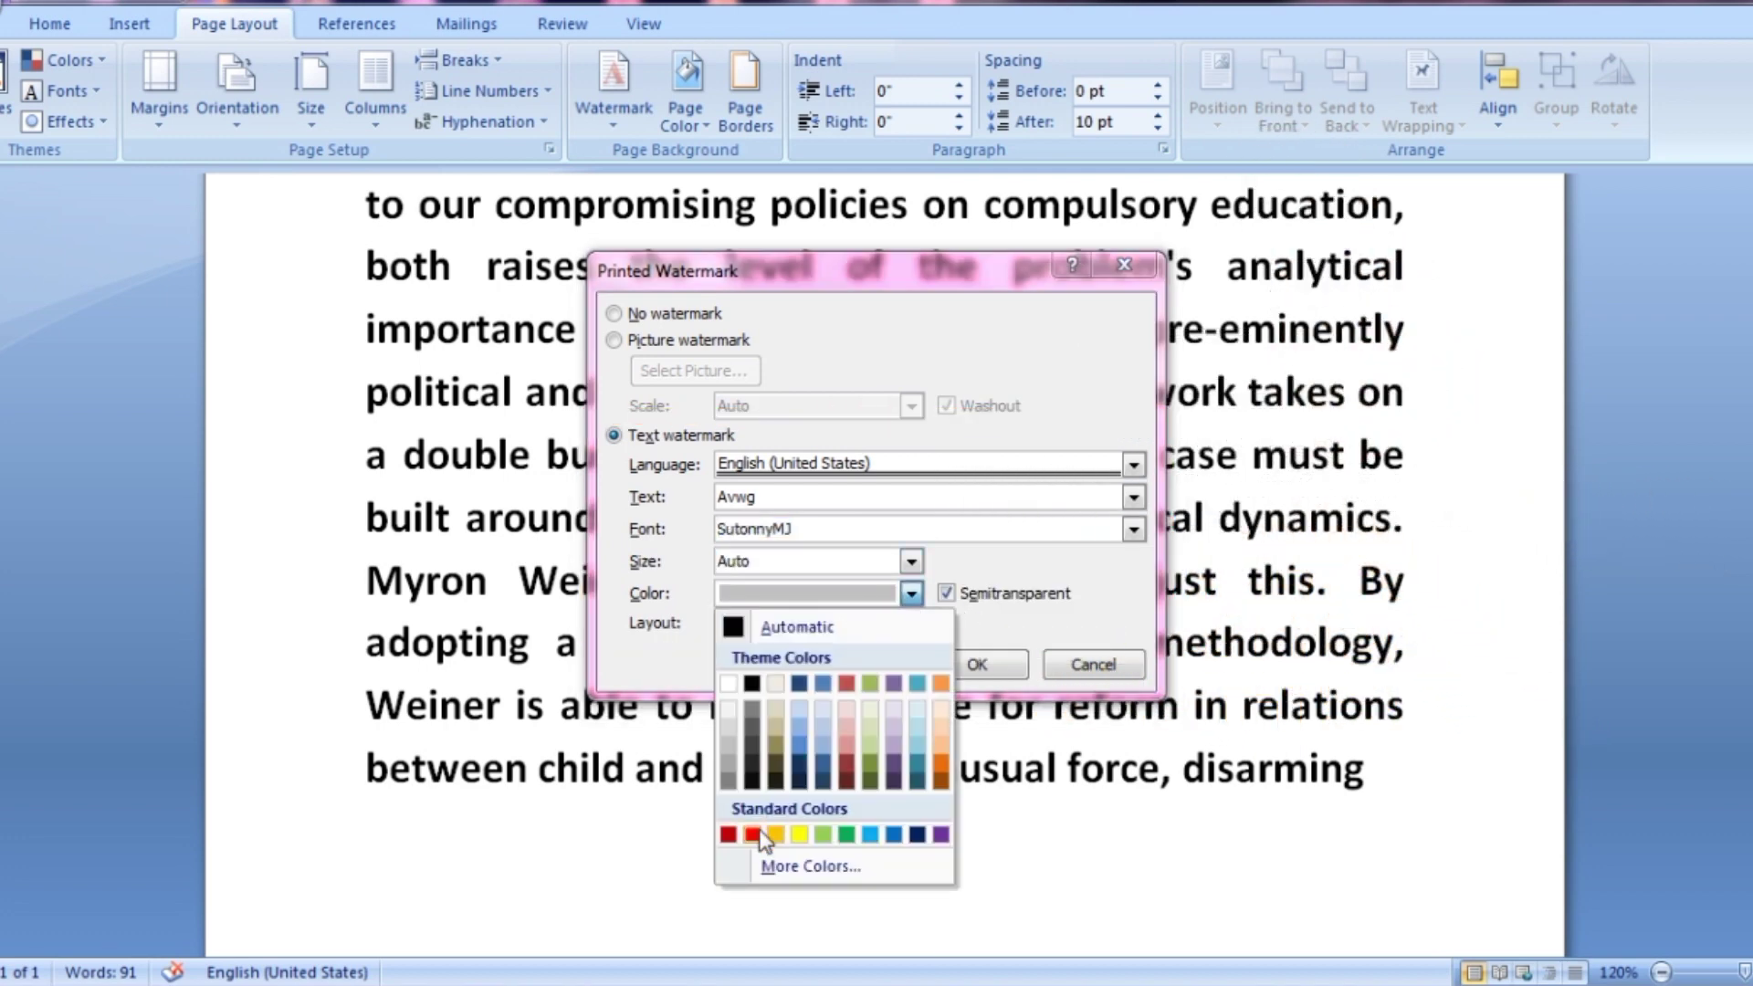
click(956, 664)
click(856, 665)
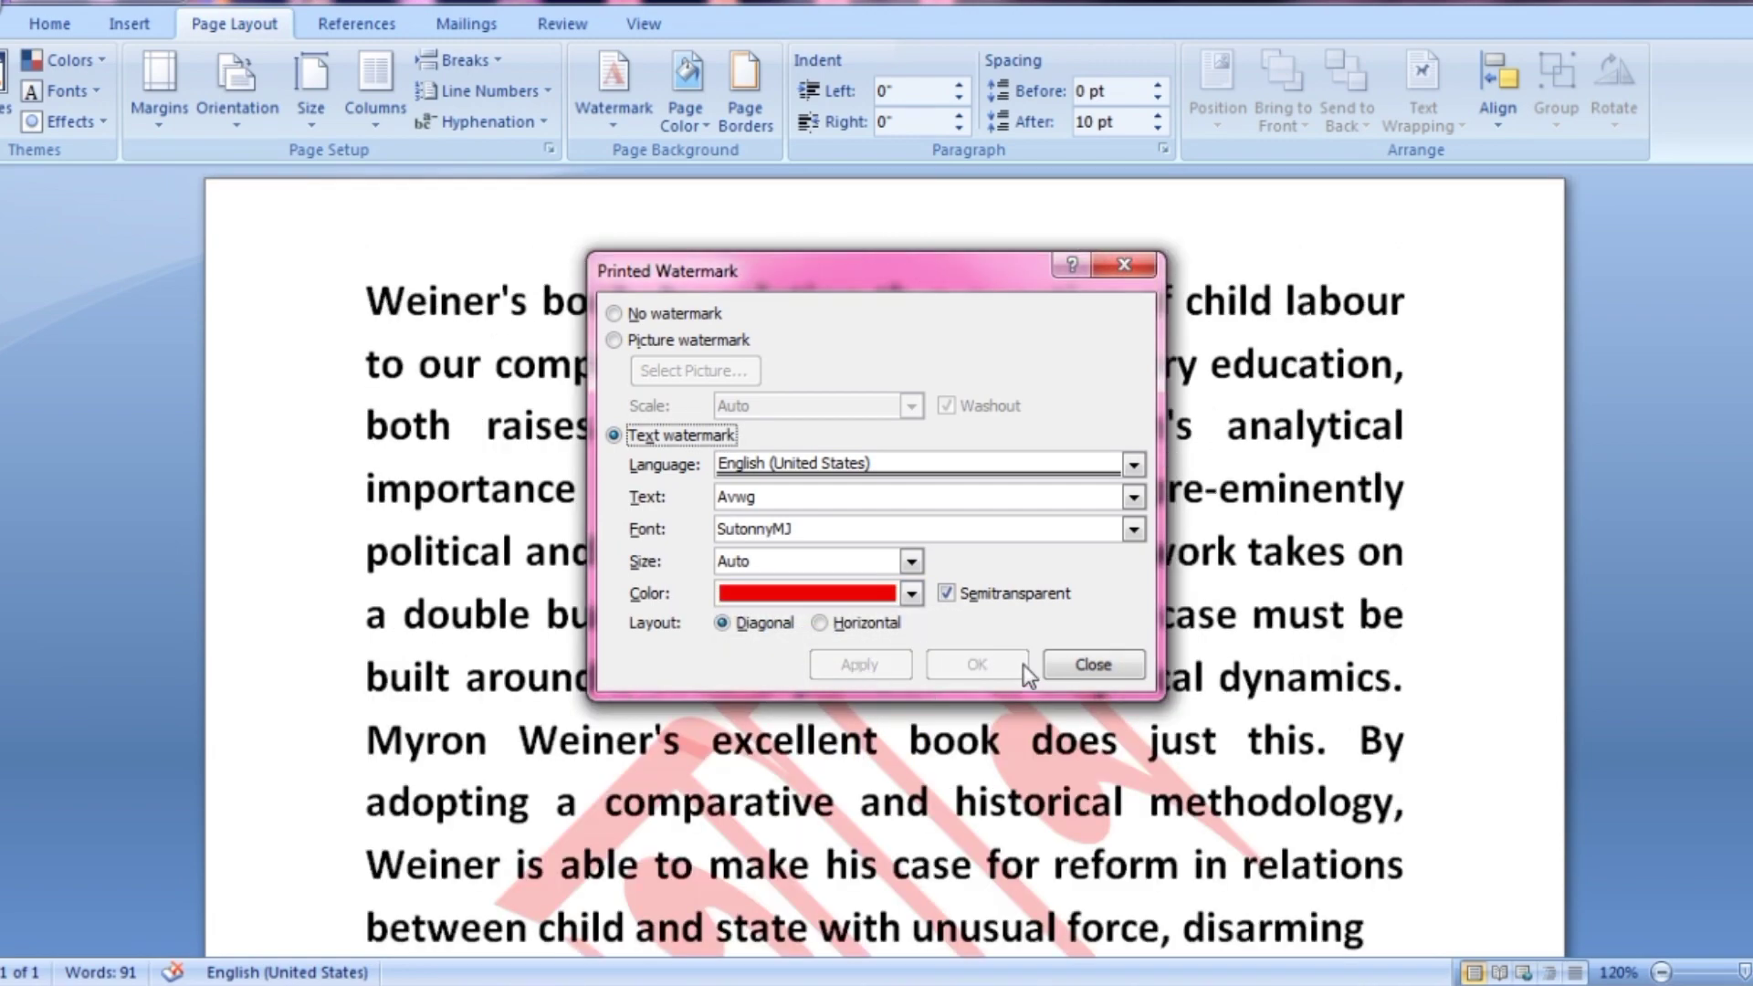
click(1093, 665)
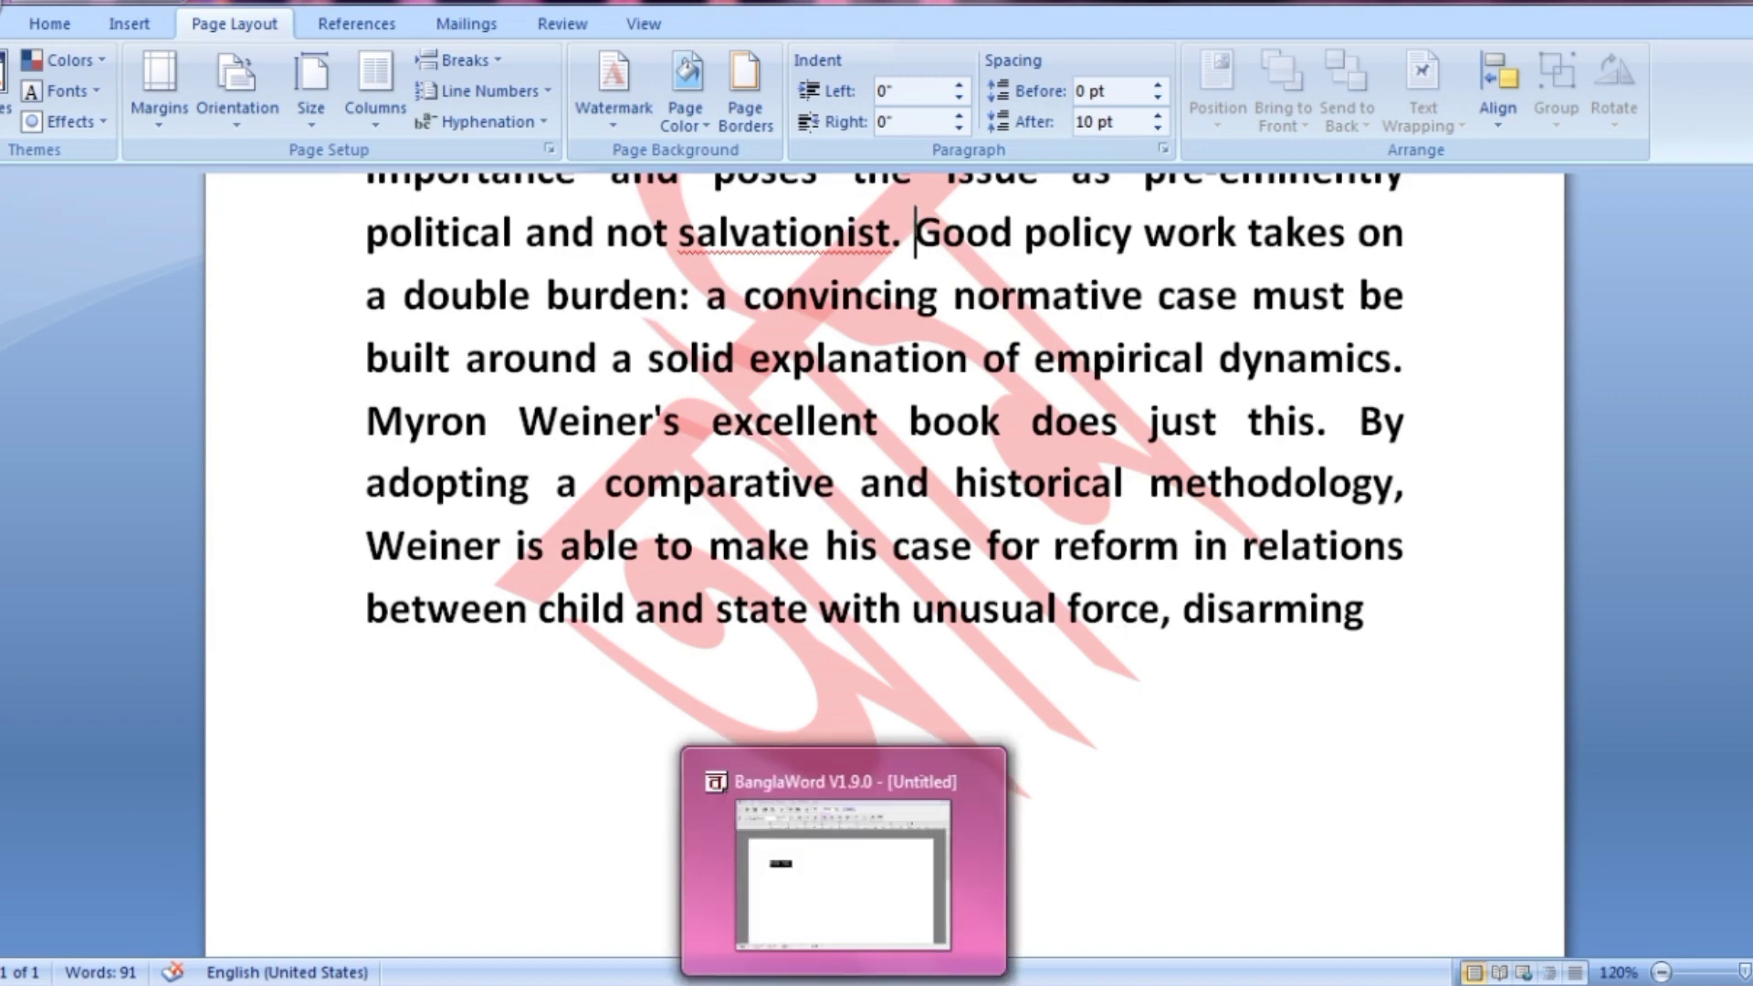
In BanglaWord, select and delete the sample Bangla words.
click(844, 849)
click(578, 459)
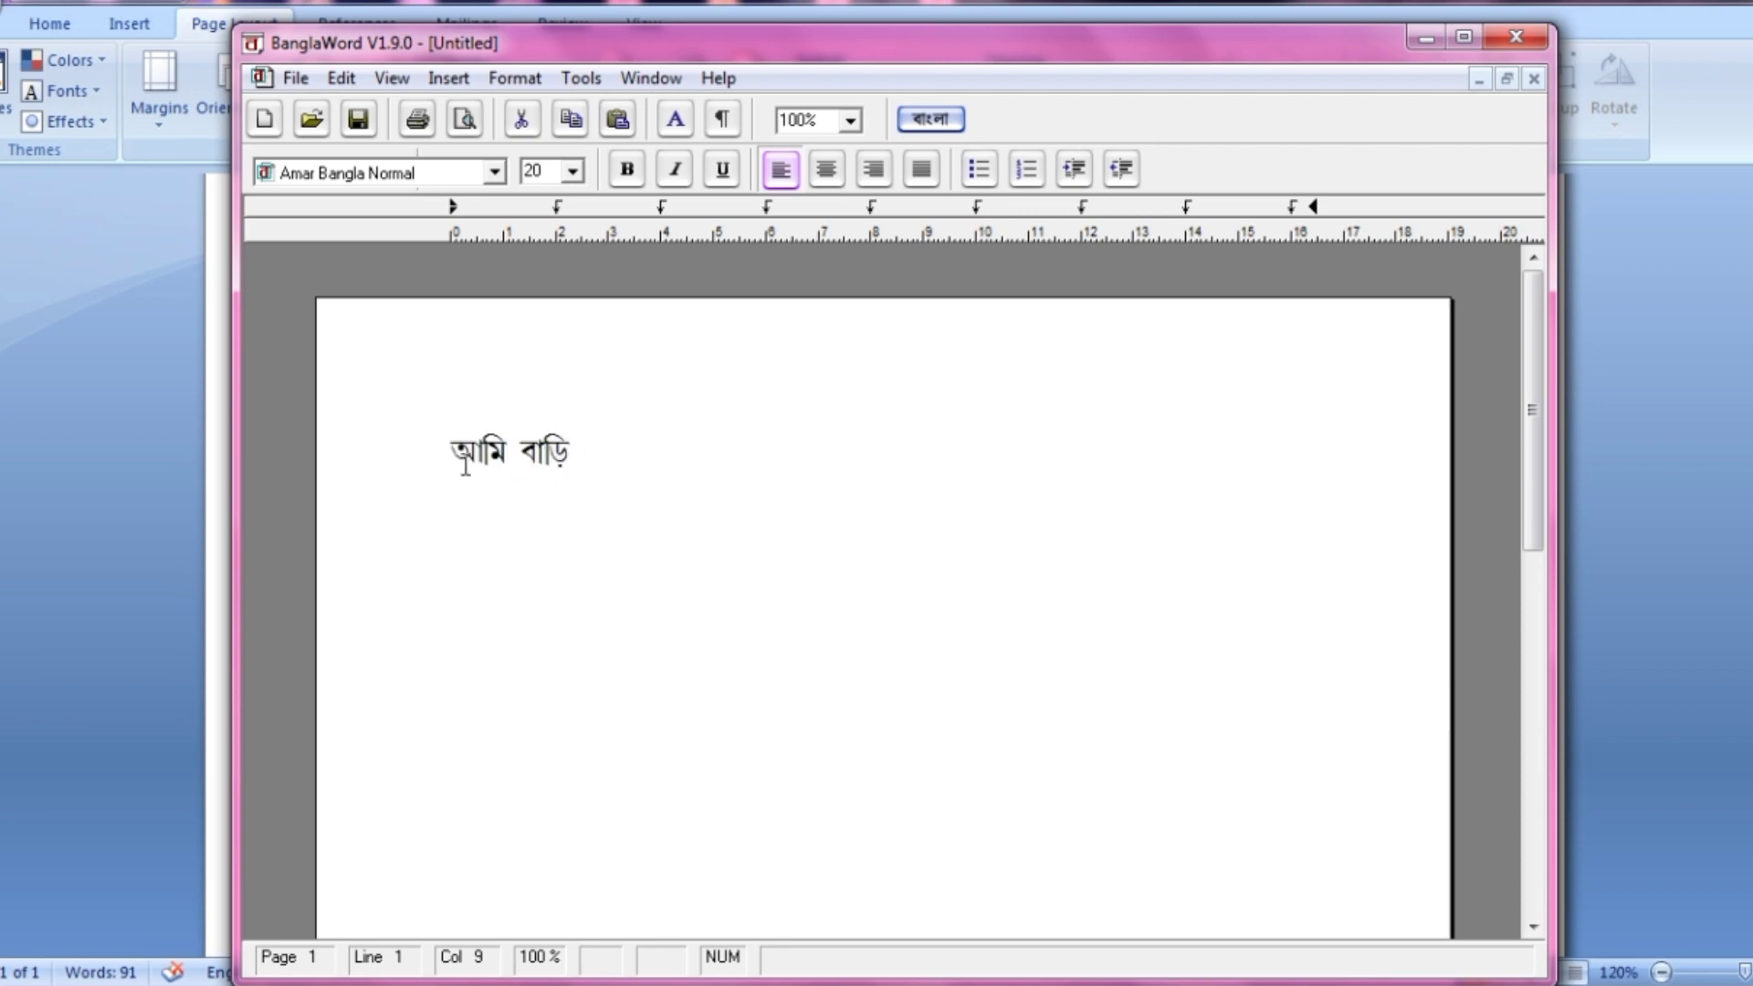
drag(572, 454, 431, 471)
key(BackSpace)
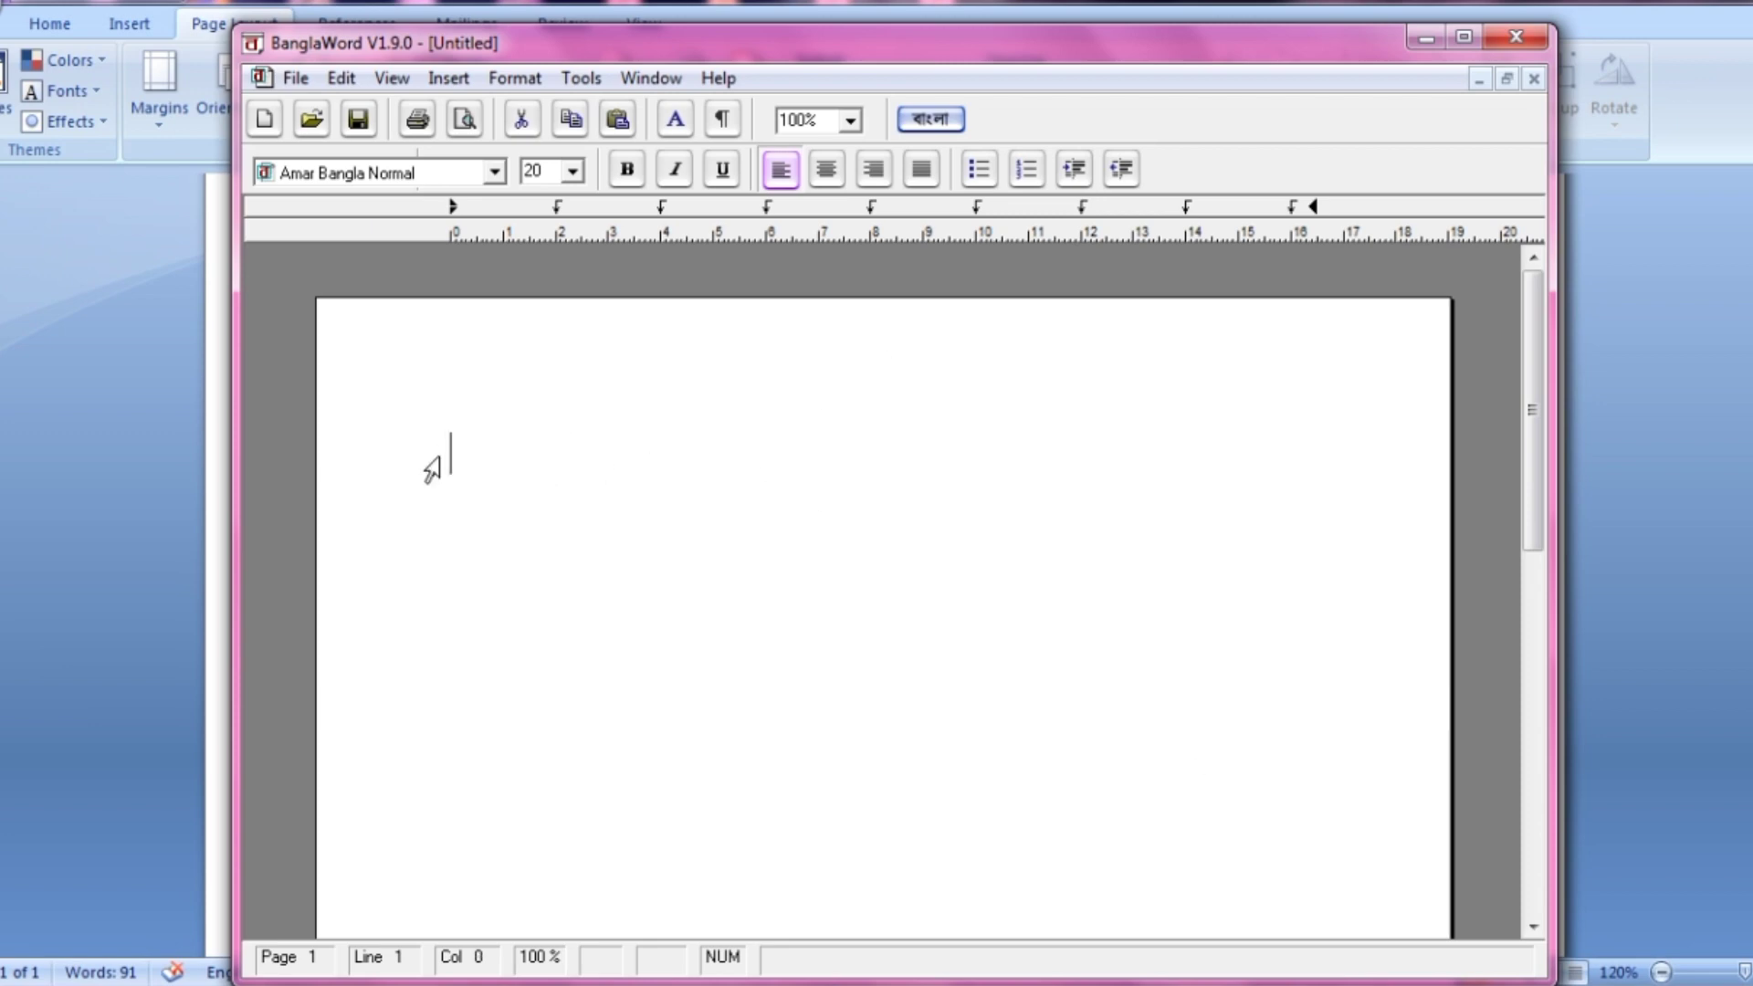
Type the phrase আমি খাই, fixing typos, and select the whole line.
text(ক্ষফশ)
key(BackSpace)
key(BackSpace)
key(BackSpace)
key(BackSpace)
text(আমি )
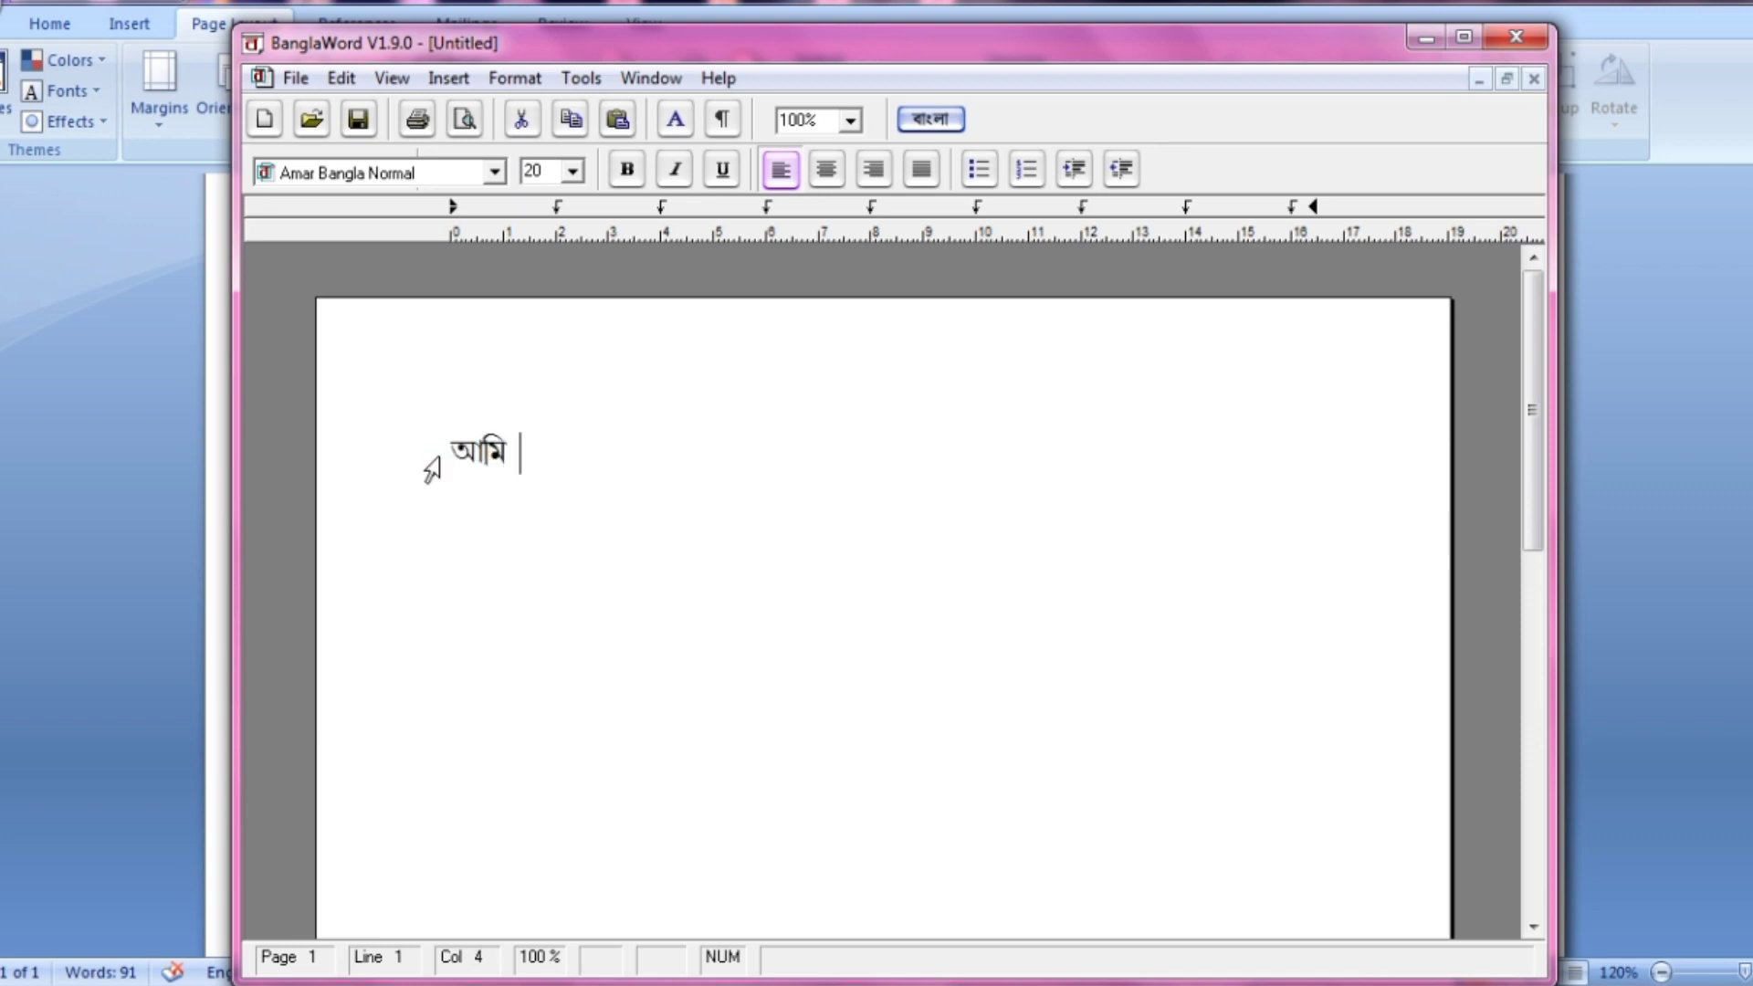
text(বাড়)
key(BackSpace)
key(BackSpace)
key(BackSpace)
text(খা)
text(ই)
key(Home)
key(shift+End)
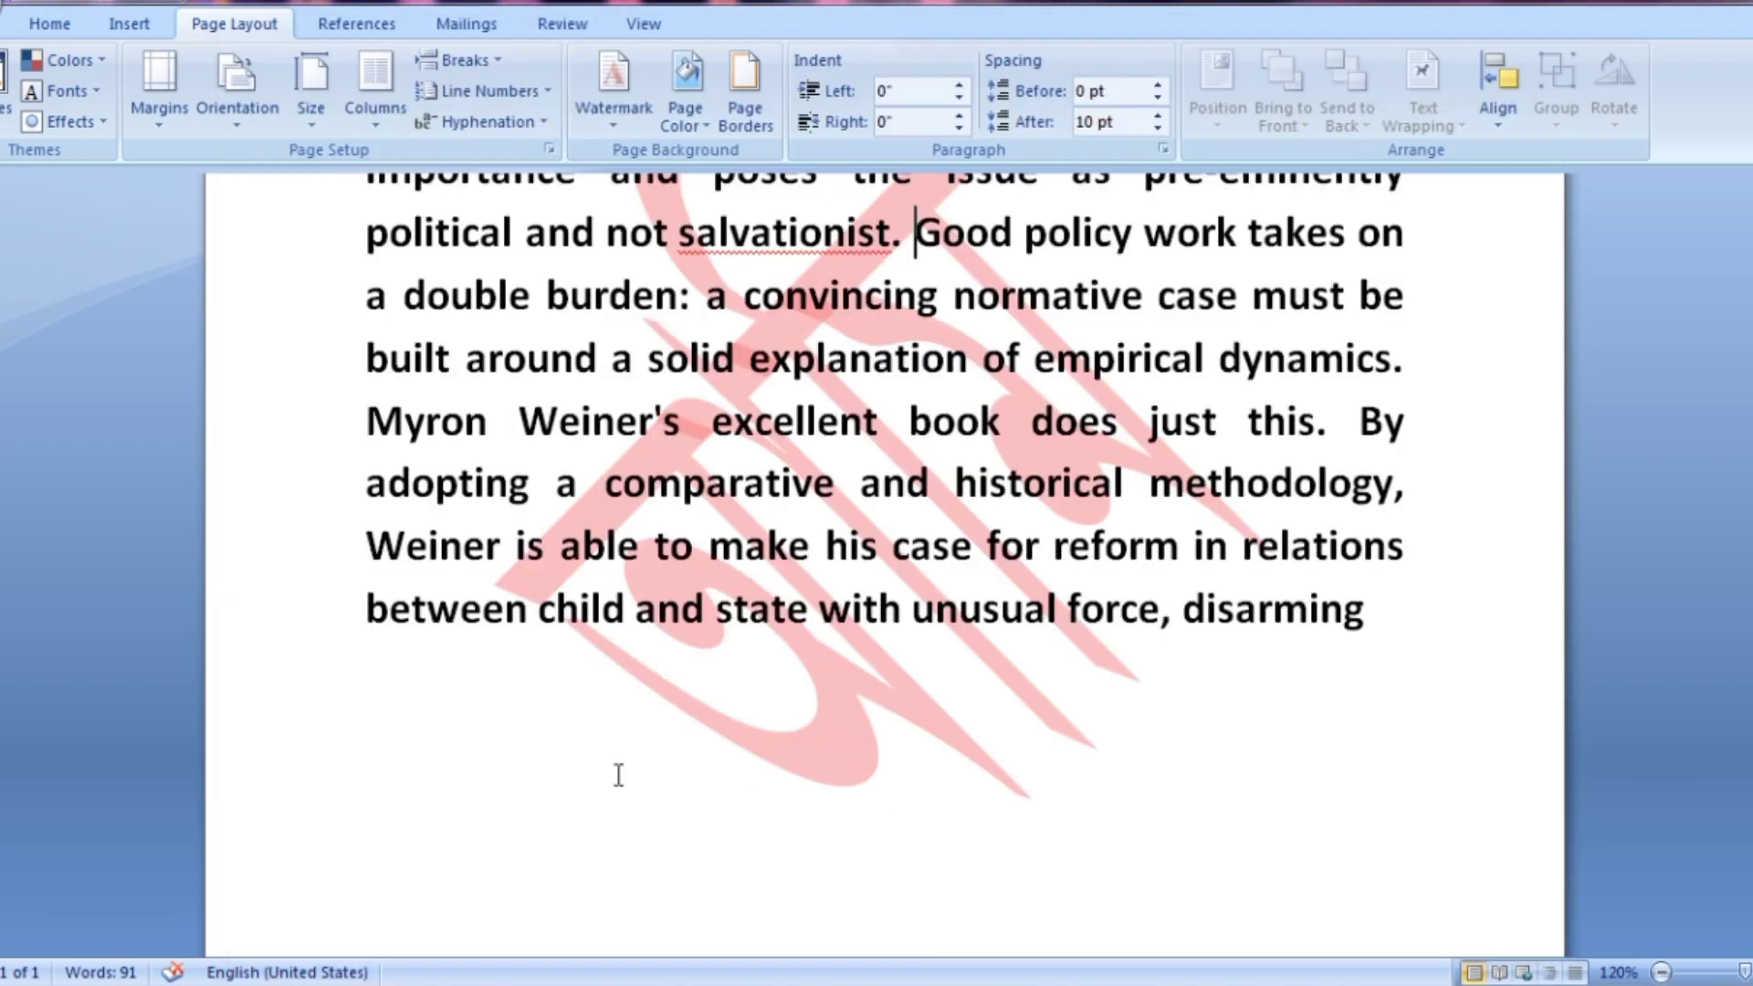
Replace the custom watermark text with 'Bqj MiC'.
click(621, 120)
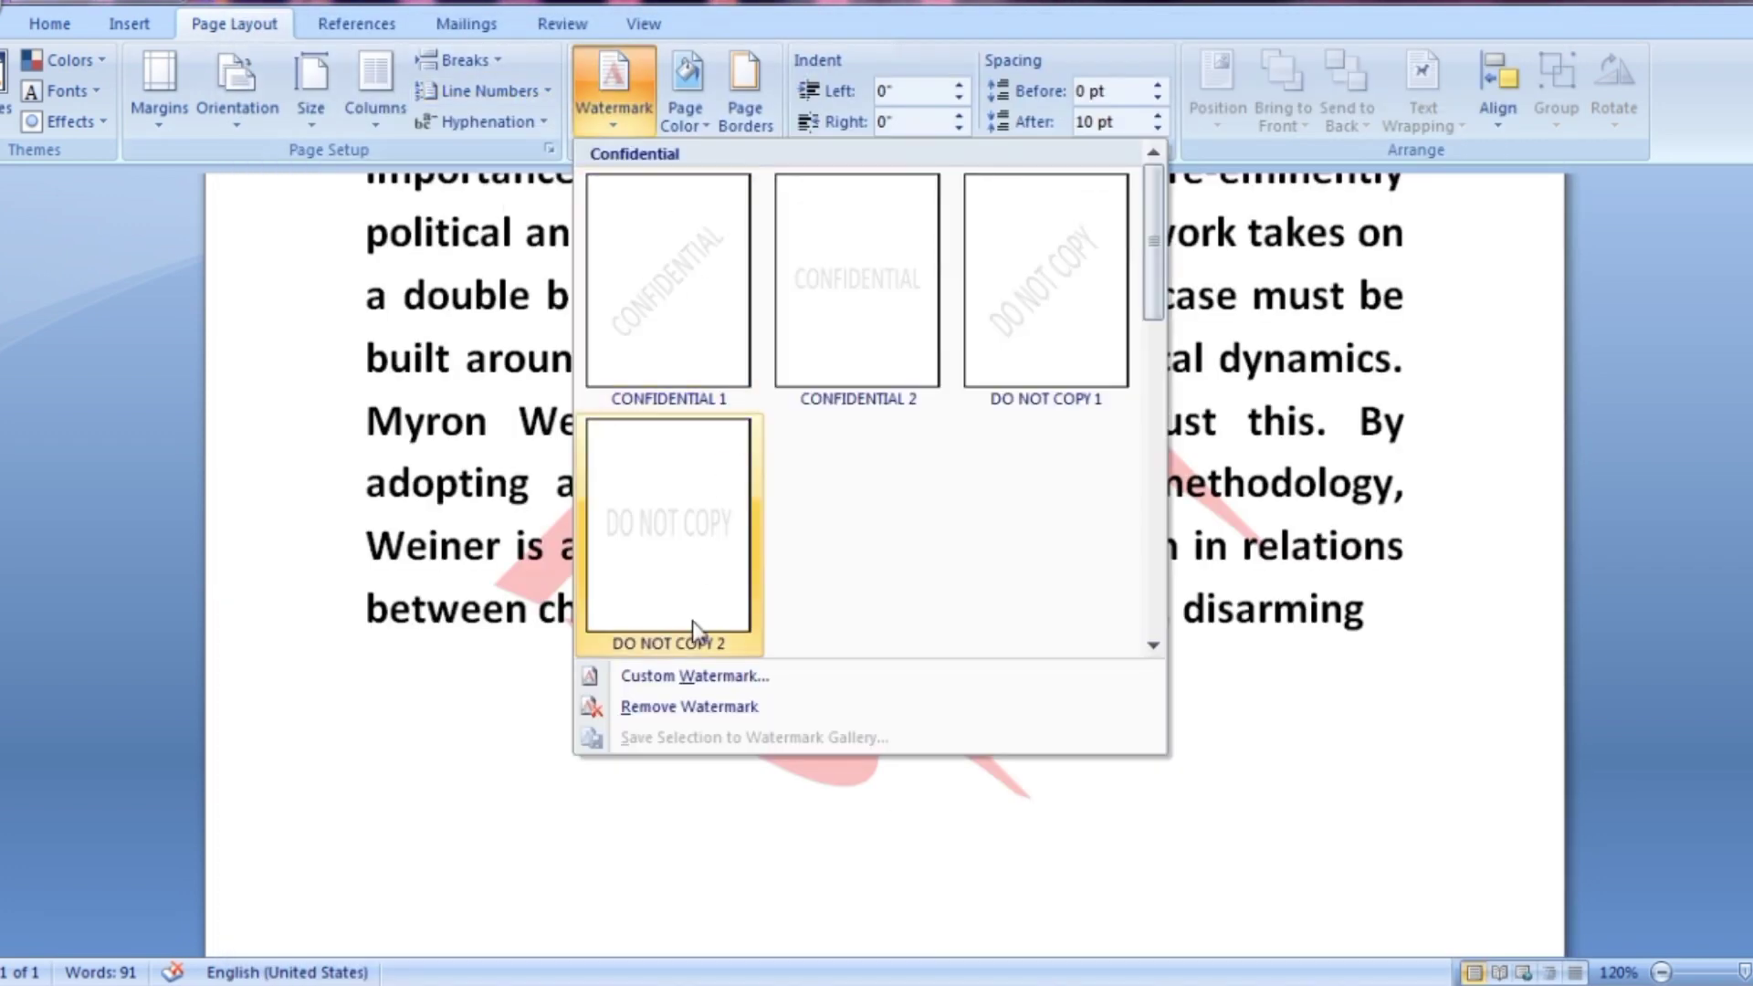
click(681, 676)
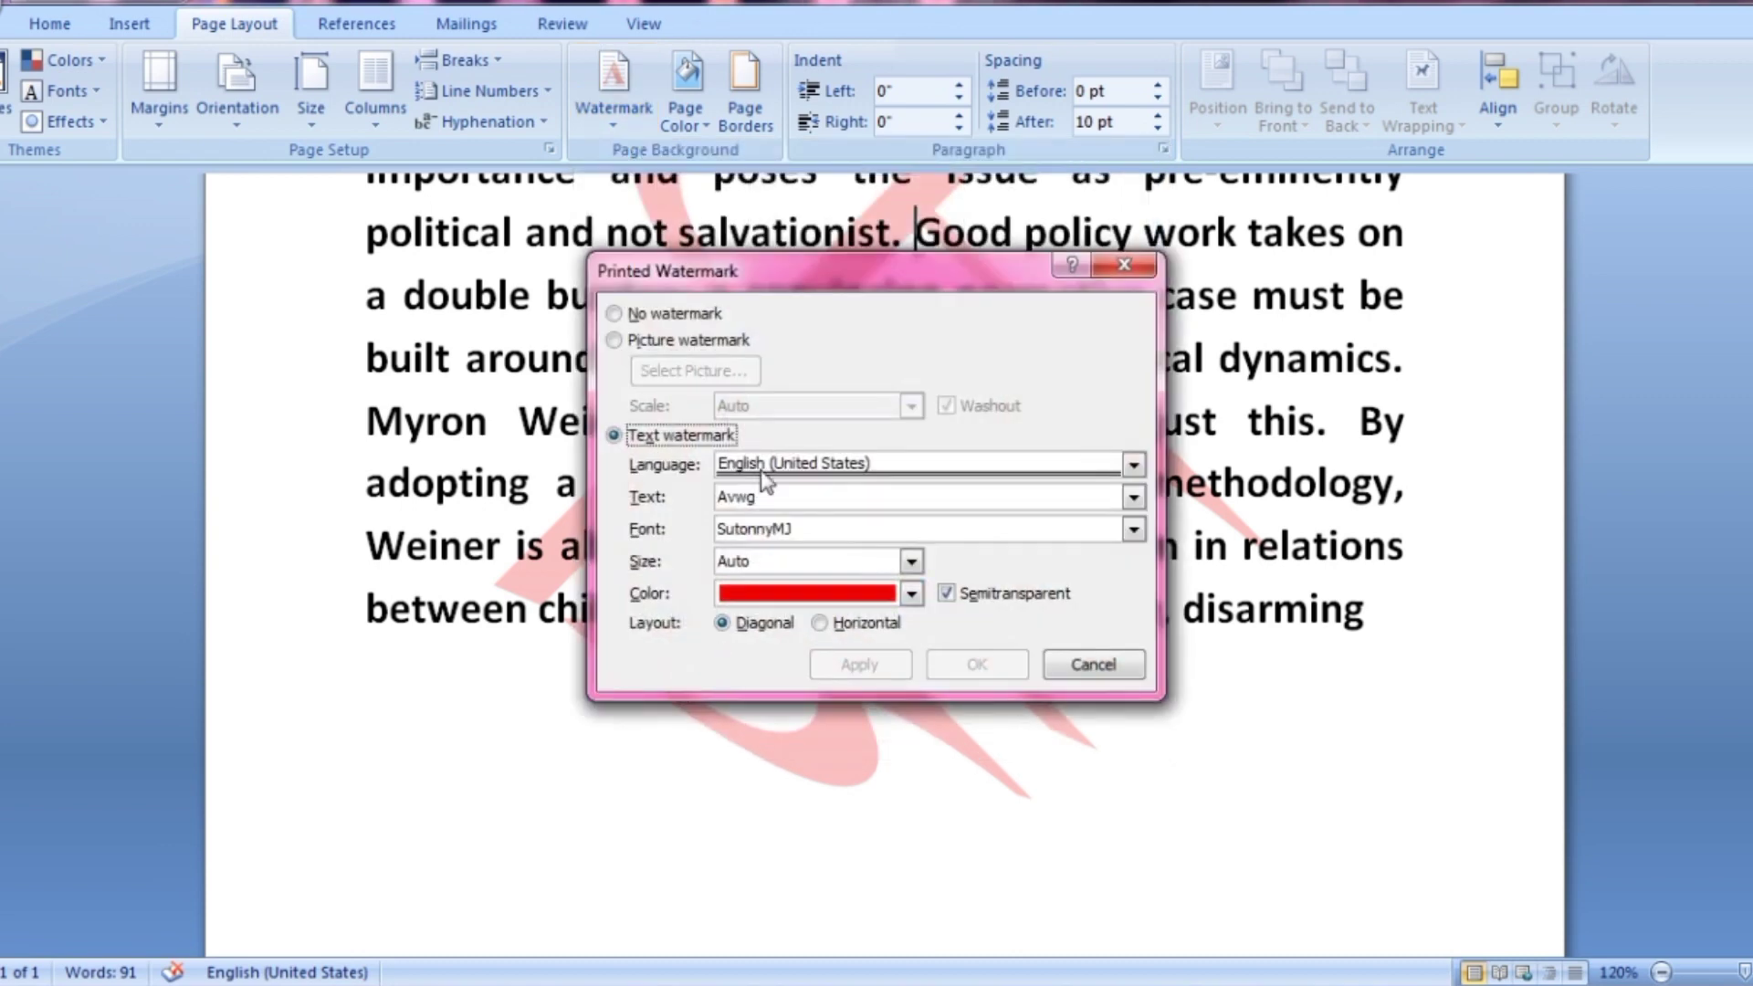
key(BackSpace)
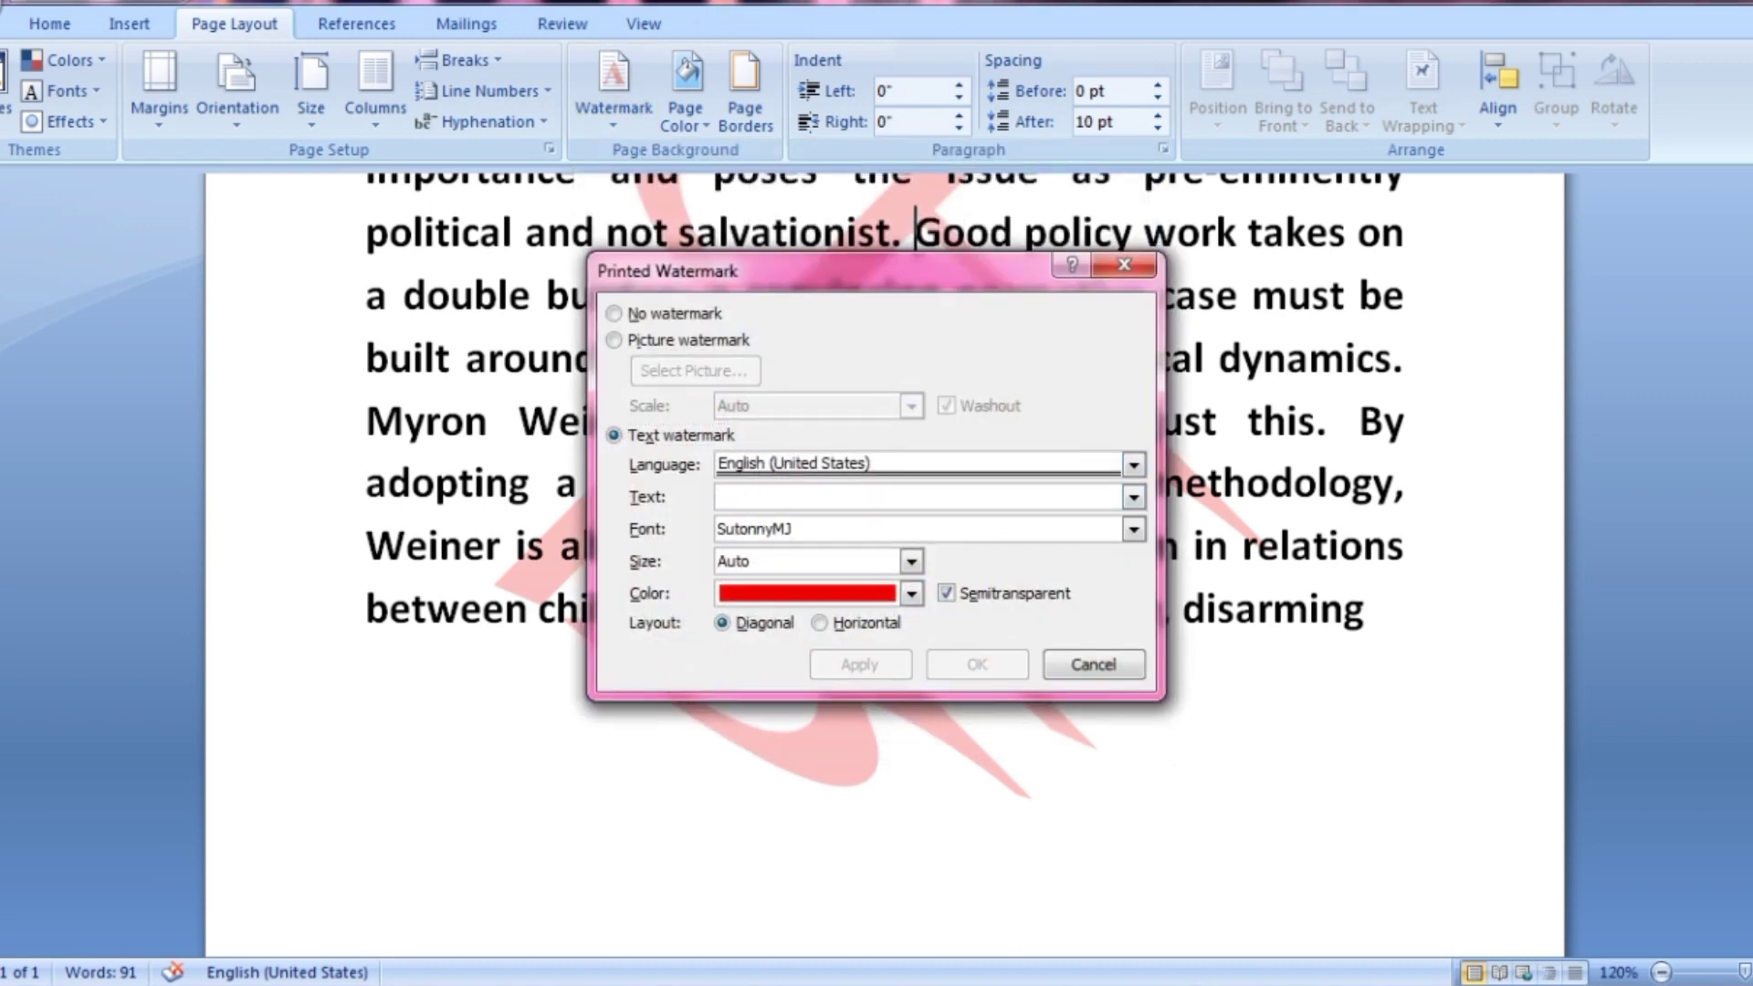
text(Bqj MiC)
Set the watermark font to Amar Bangla Normal and apply it to the page.
click(1133, 529)
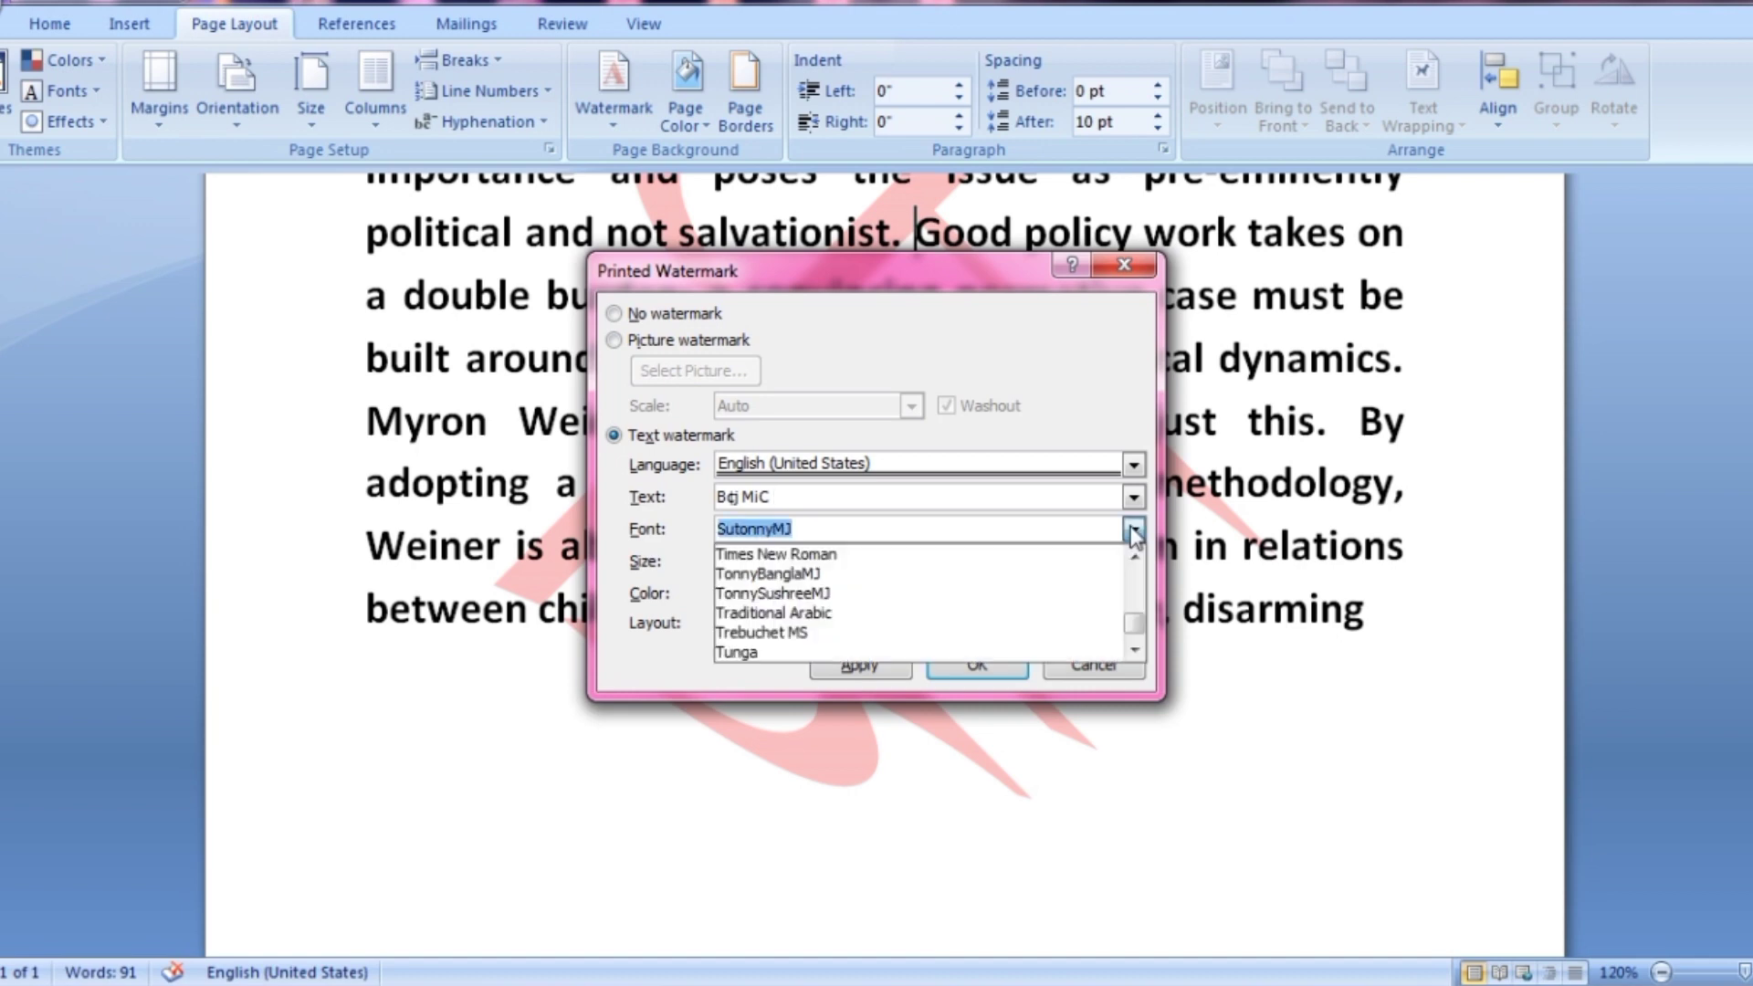
scroll(1133, 529, up, 3)
scroll(899, 610, up, 3)
scroll(900, 610, up, 5)
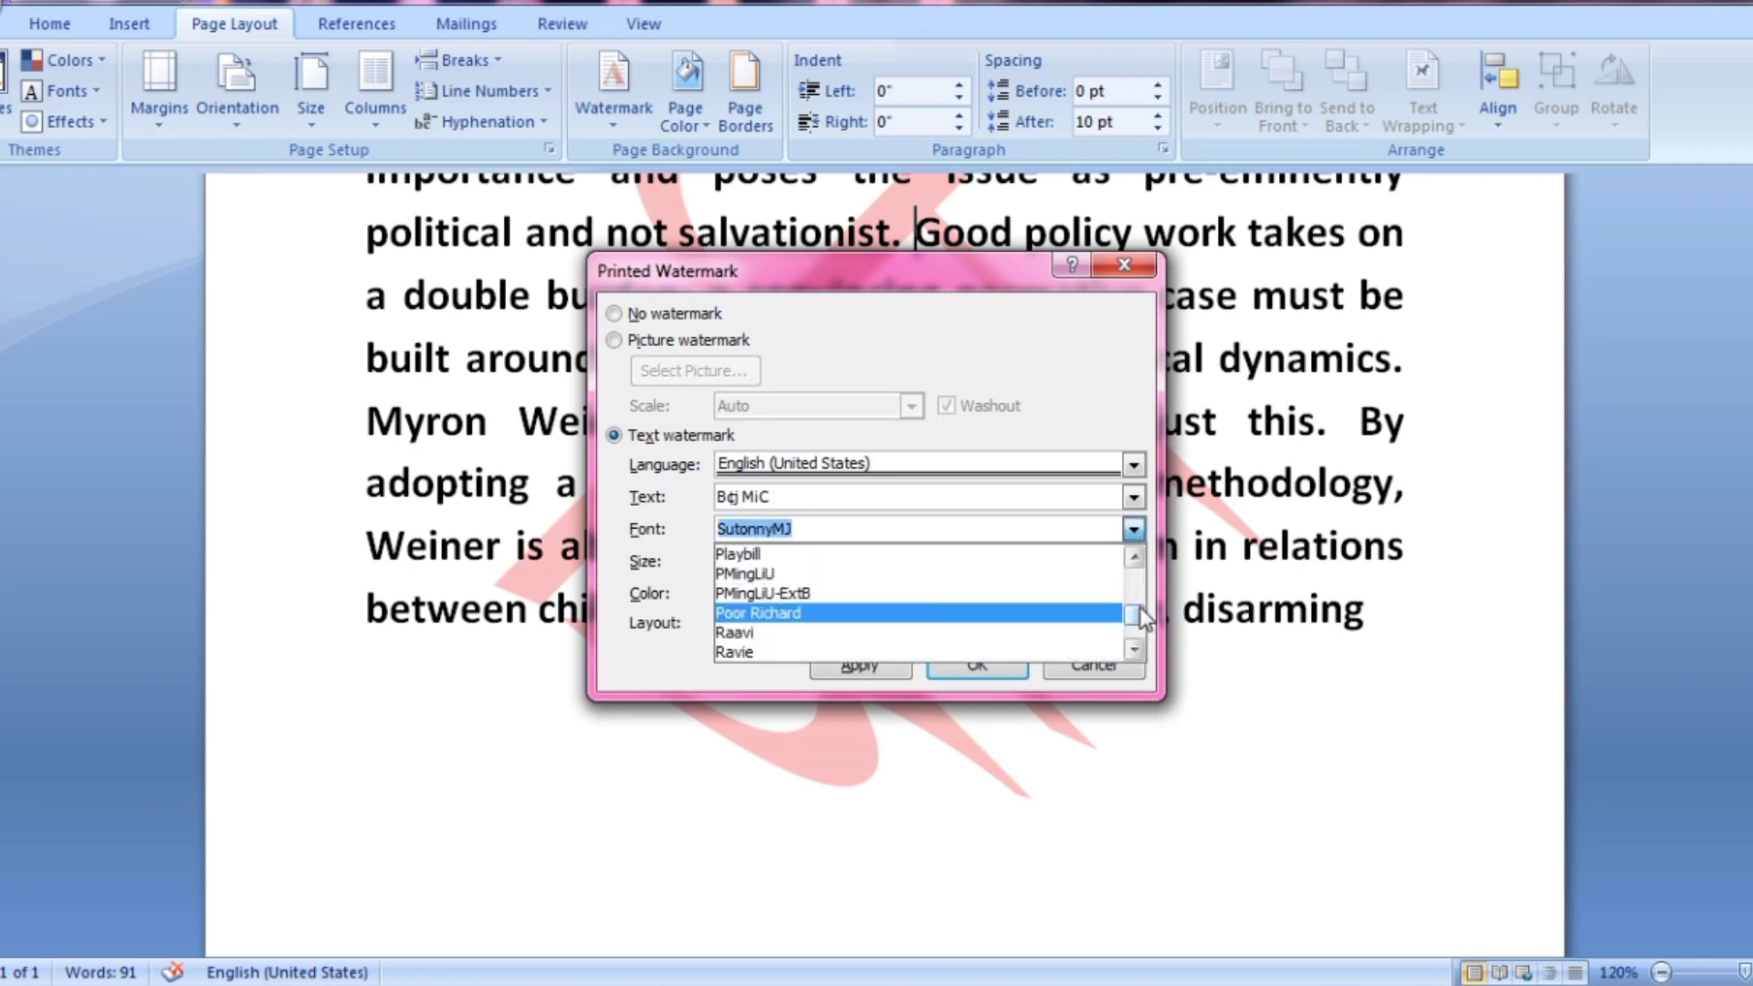
drag(1134, 607, 1136, 552)
click(847, 597)
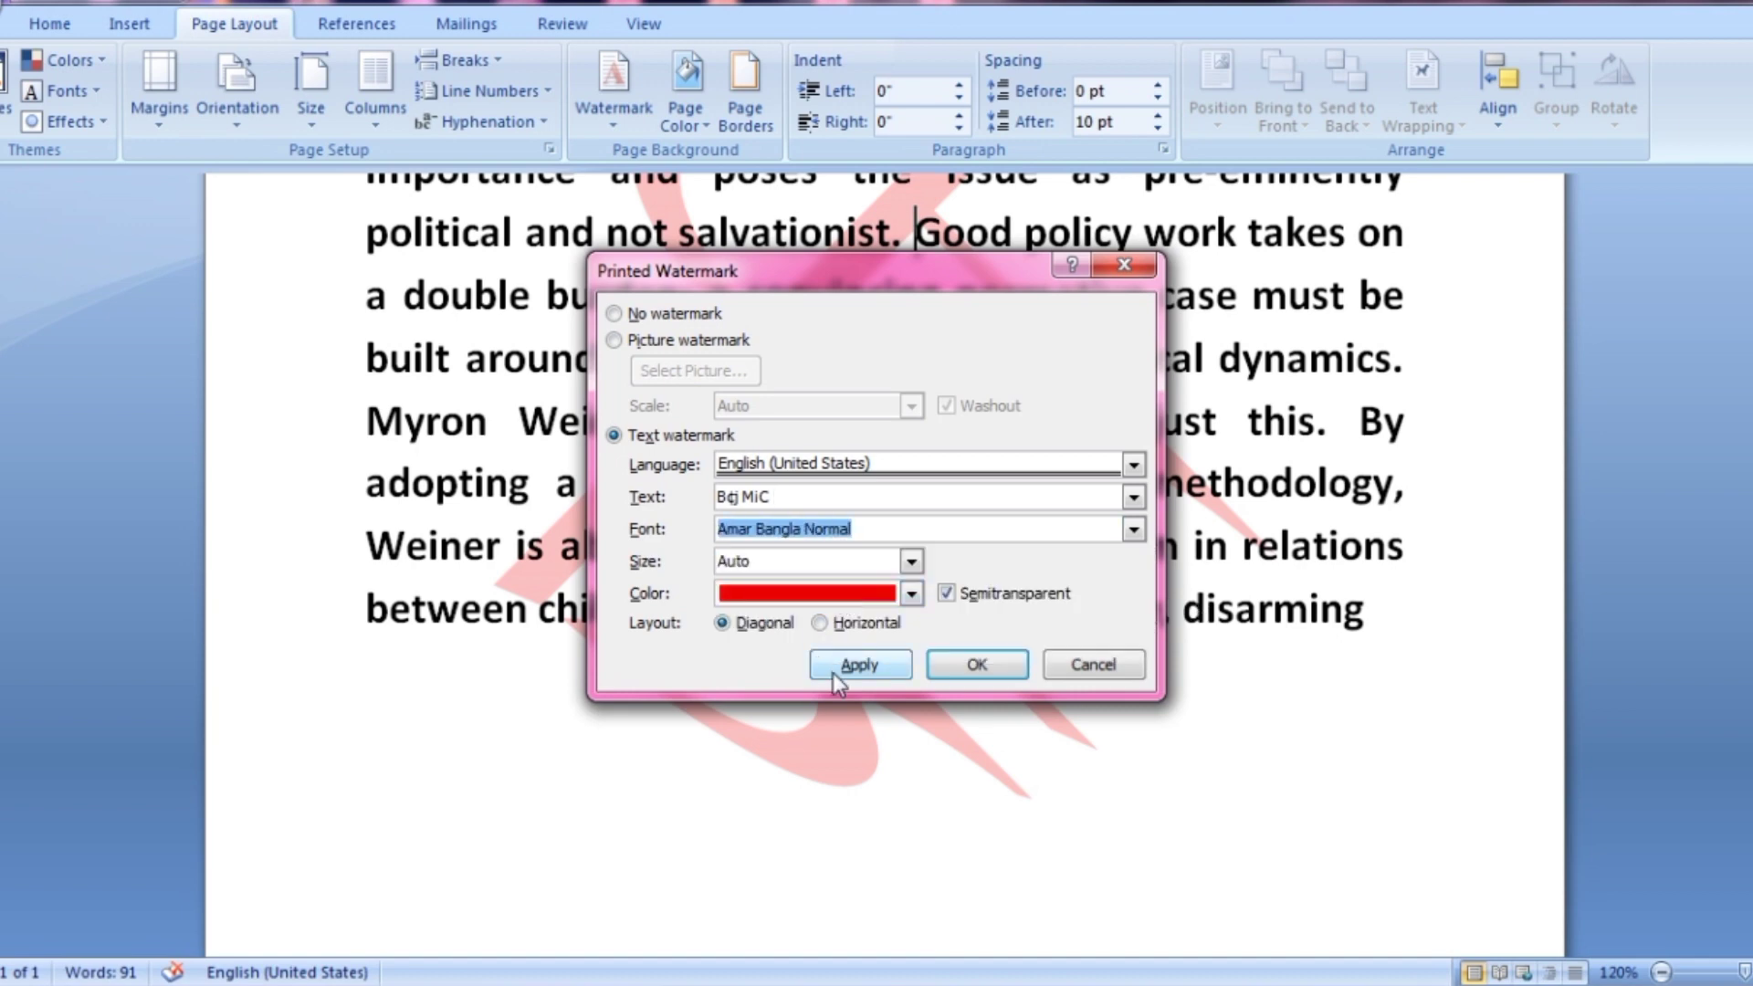
click(882, 674)
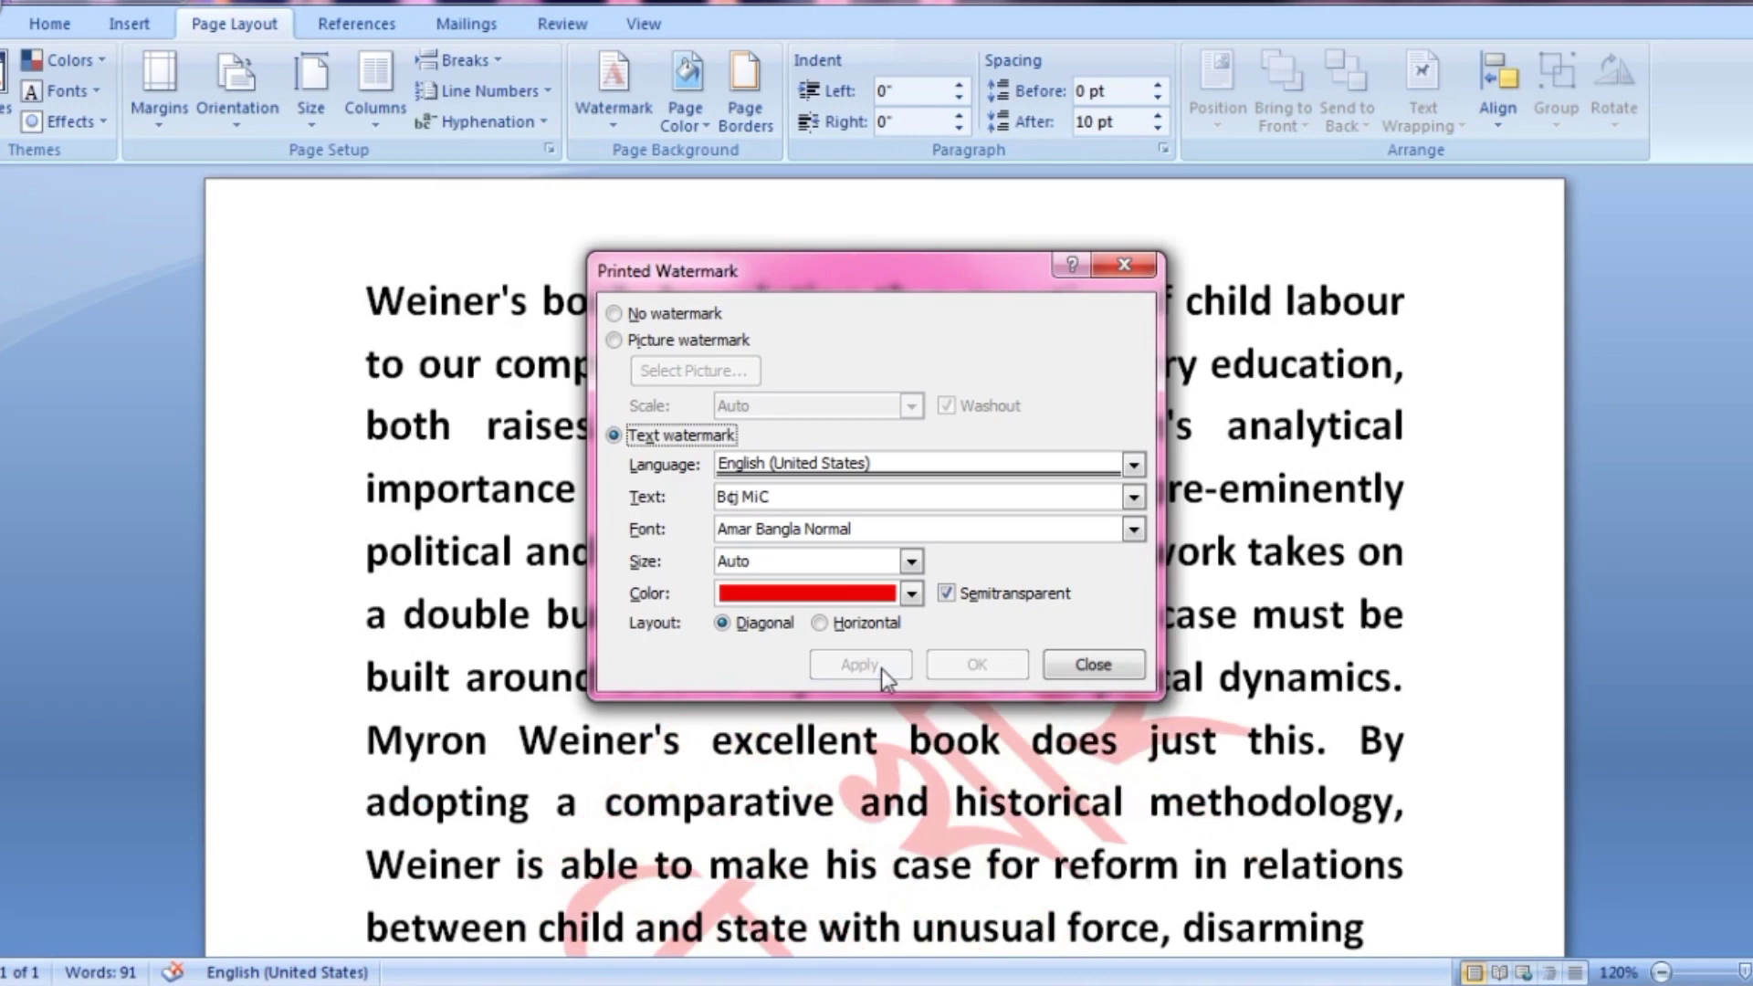
click(1105, 665)
scroll(1096, 584, down, 1)
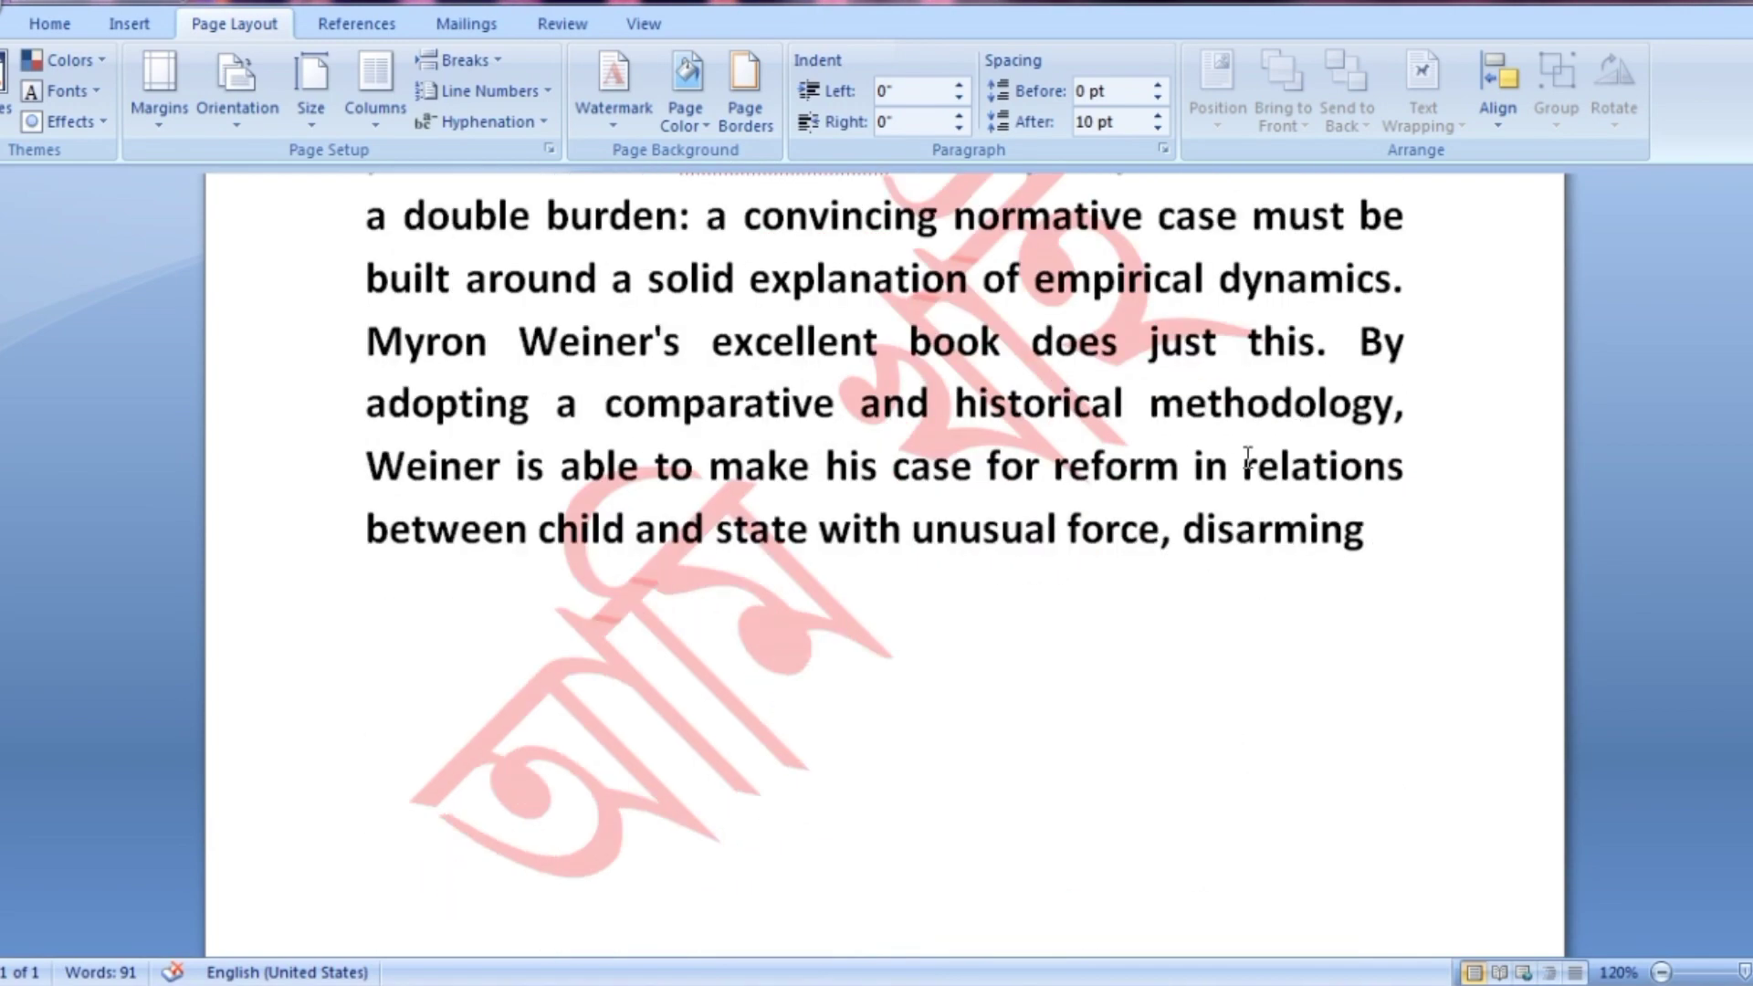
Use Remove Watermark to delete the red 'Bqj MiC' Bangla watermark.
click(1171, 580)
click(627, 118)
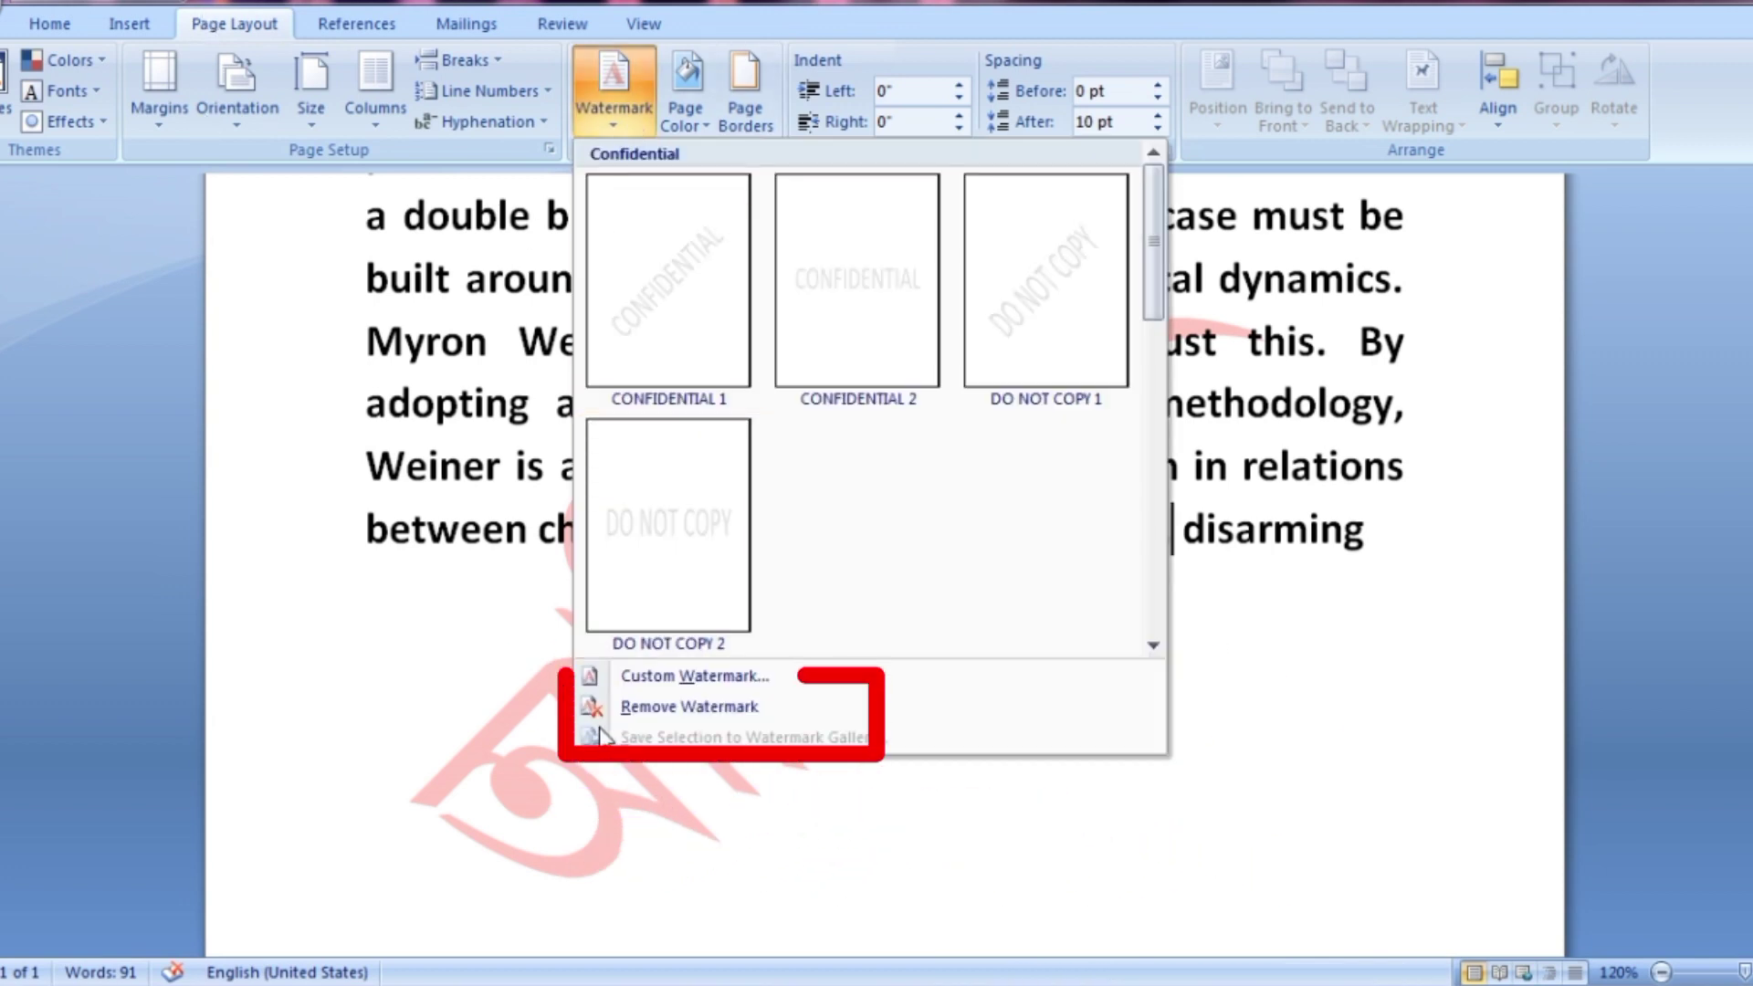
click(694, 708)
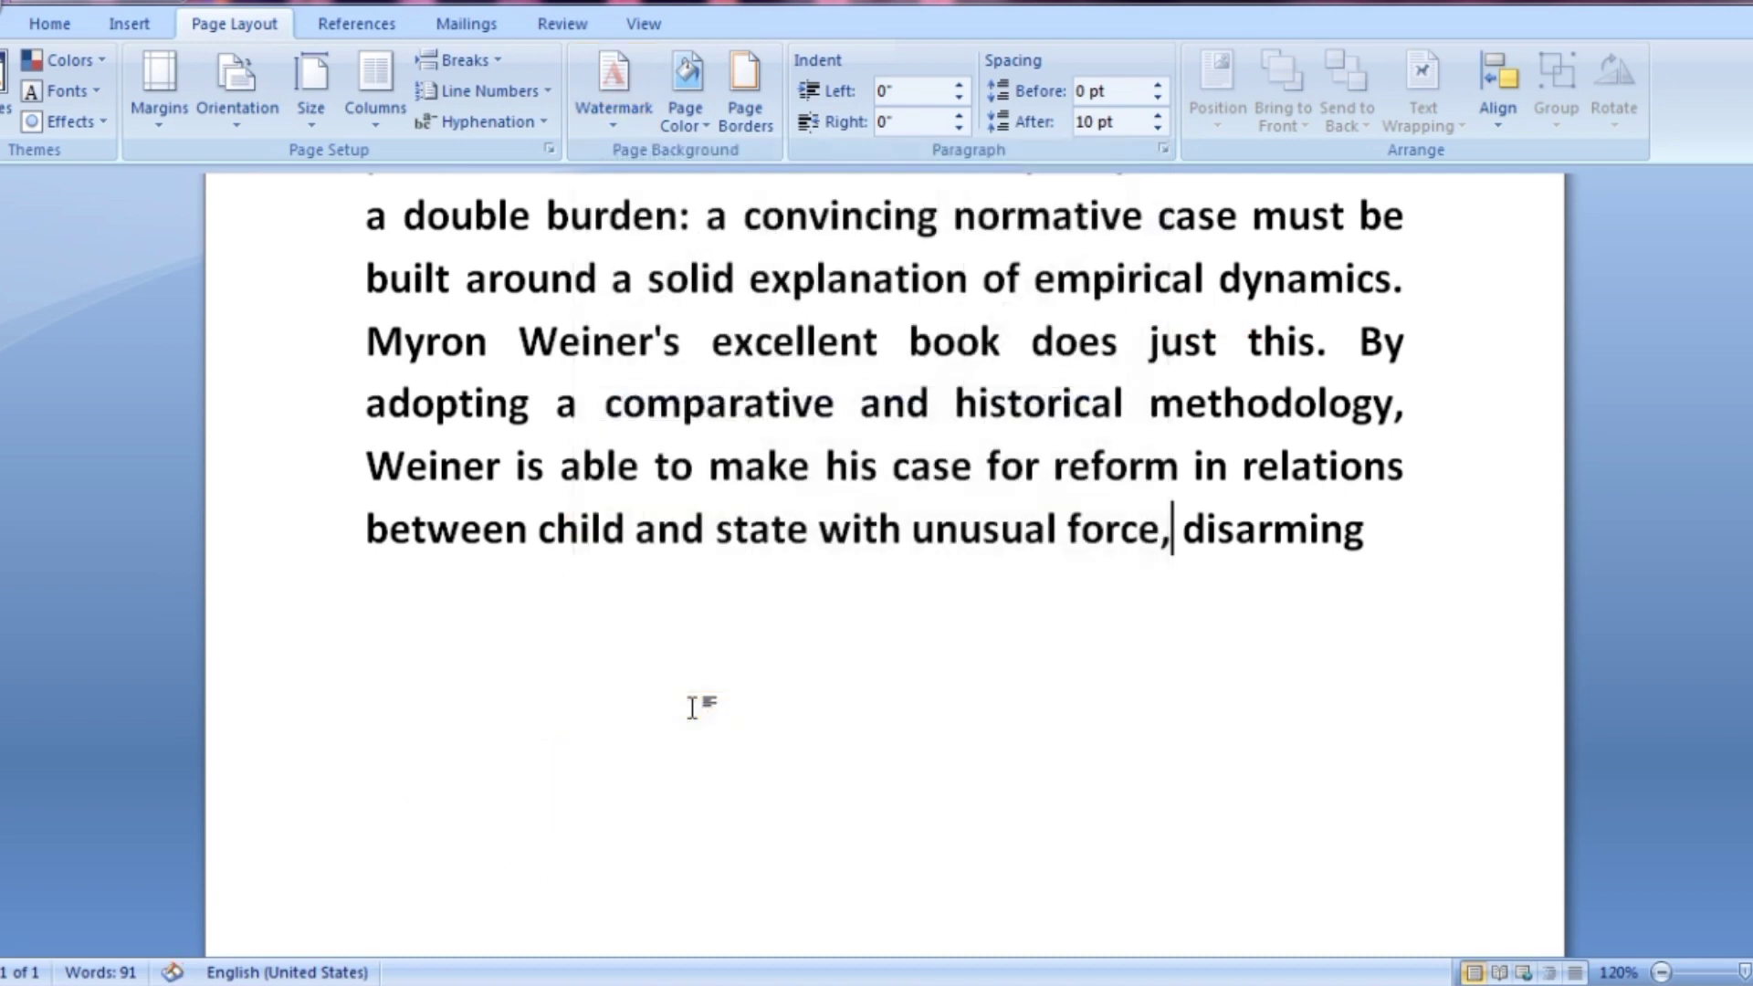
scroll(1026, 696, down, 1)
scroll(1025, 696, up, 2)
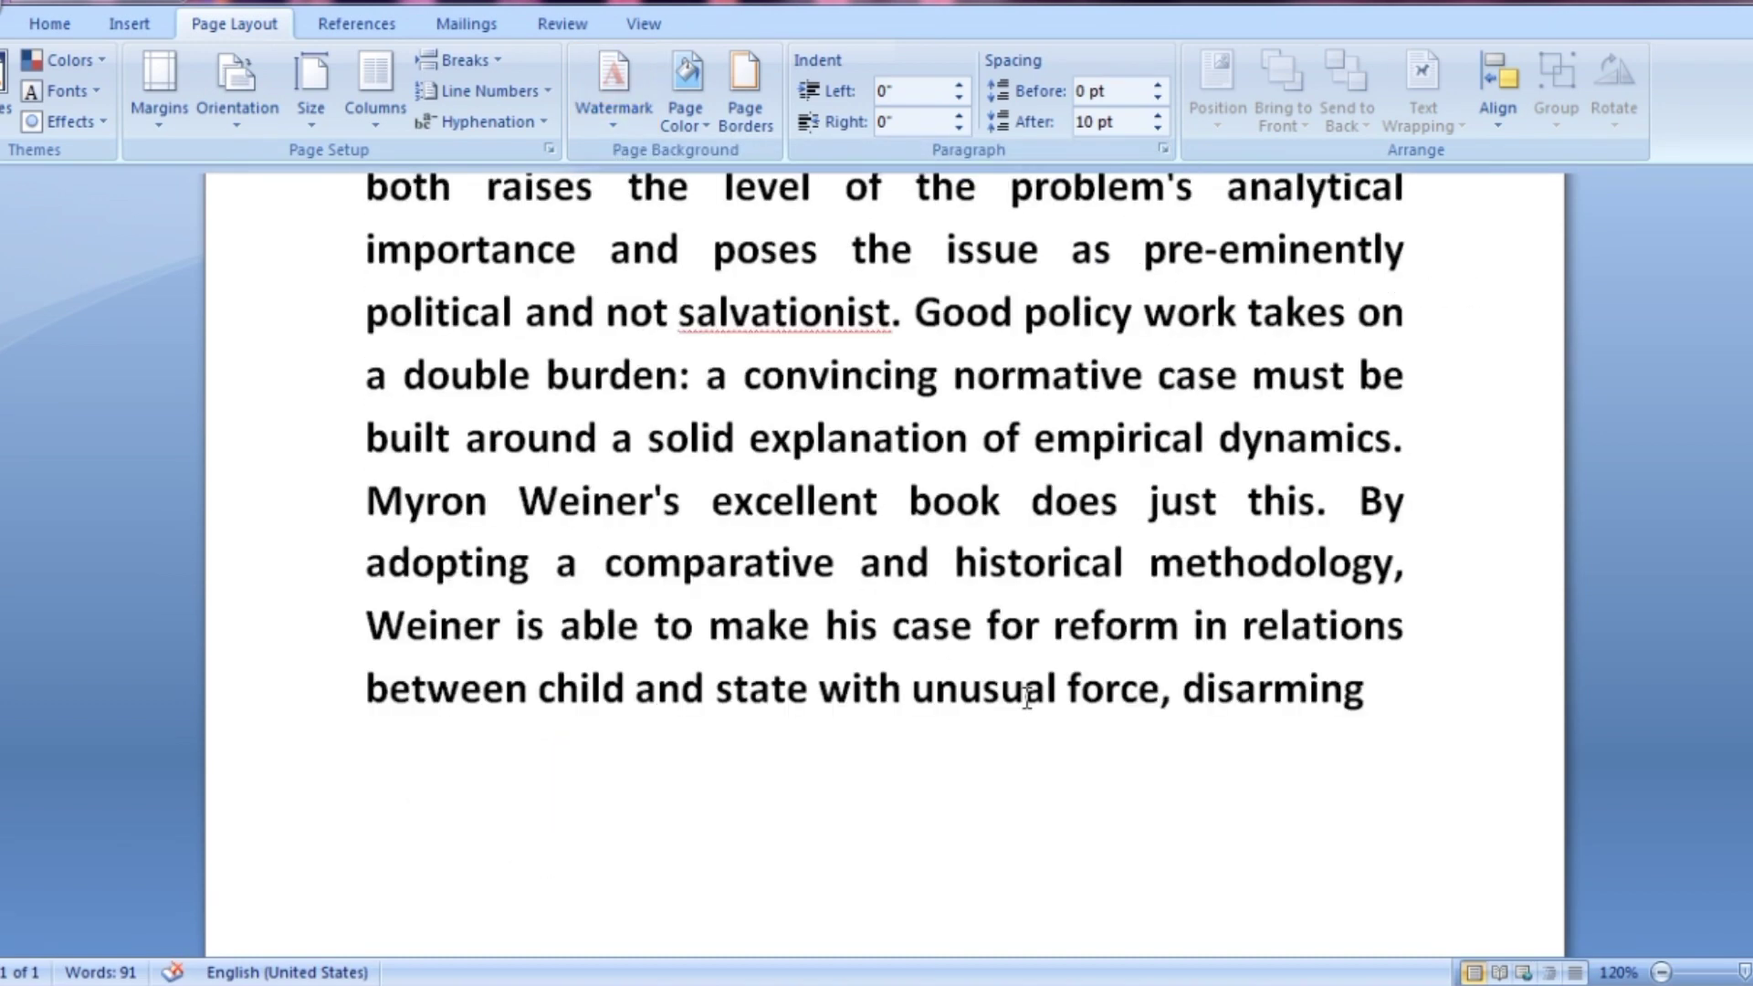